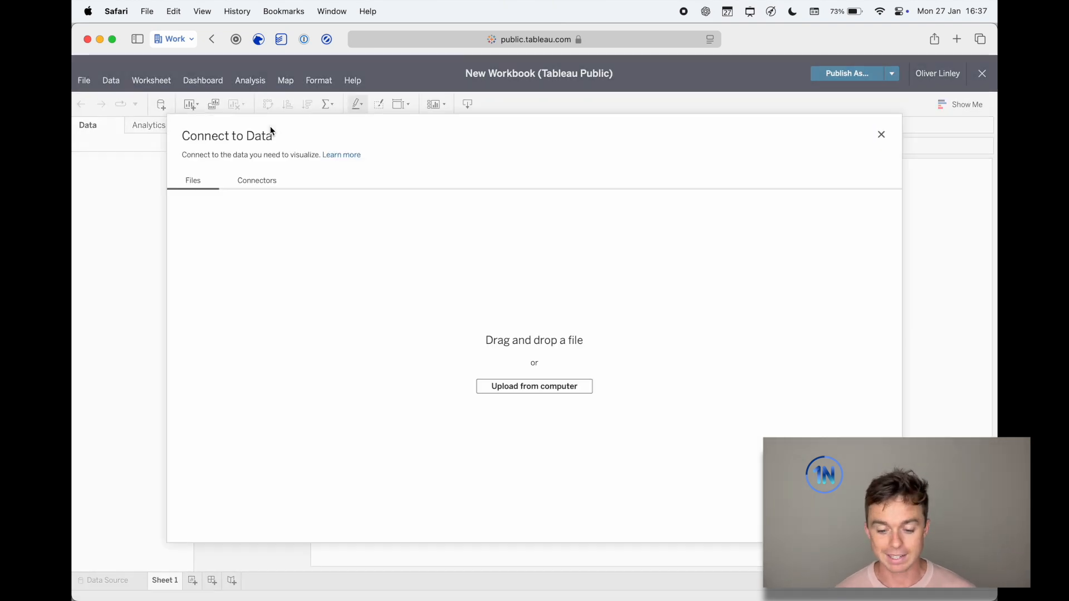
Start a file upload as the data source and search the whole Mac for "sample superstore".
{"action": "left_click", "coordinate": [555, 387]}
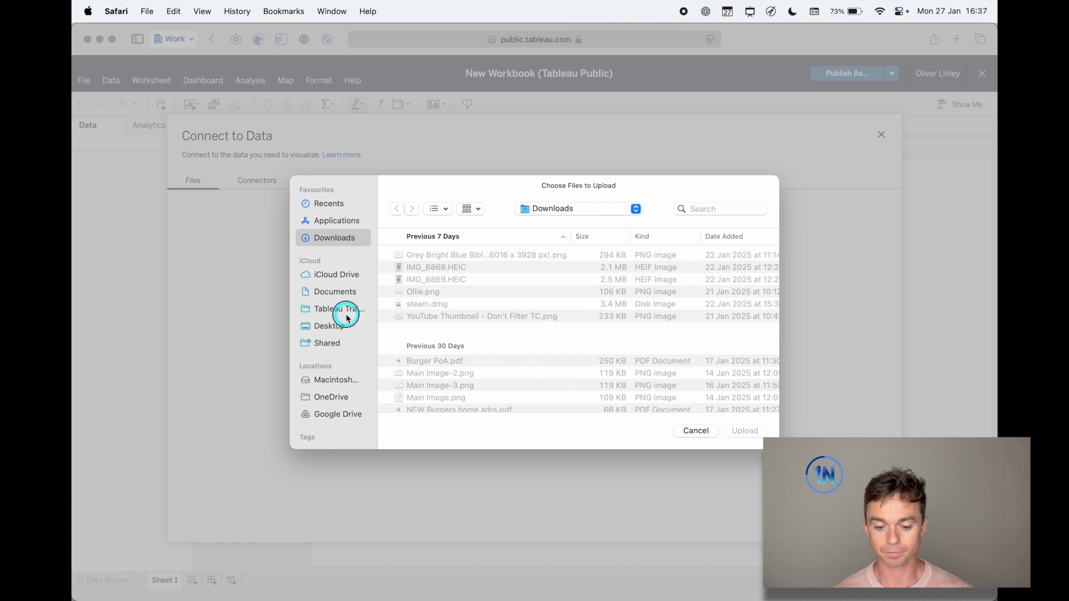
{"action": "left_click", "coordinate": [340, 309]}
{"action": "left_click", "coordinate": [743, 214]}
{"action": "type", "text": "sampl"}
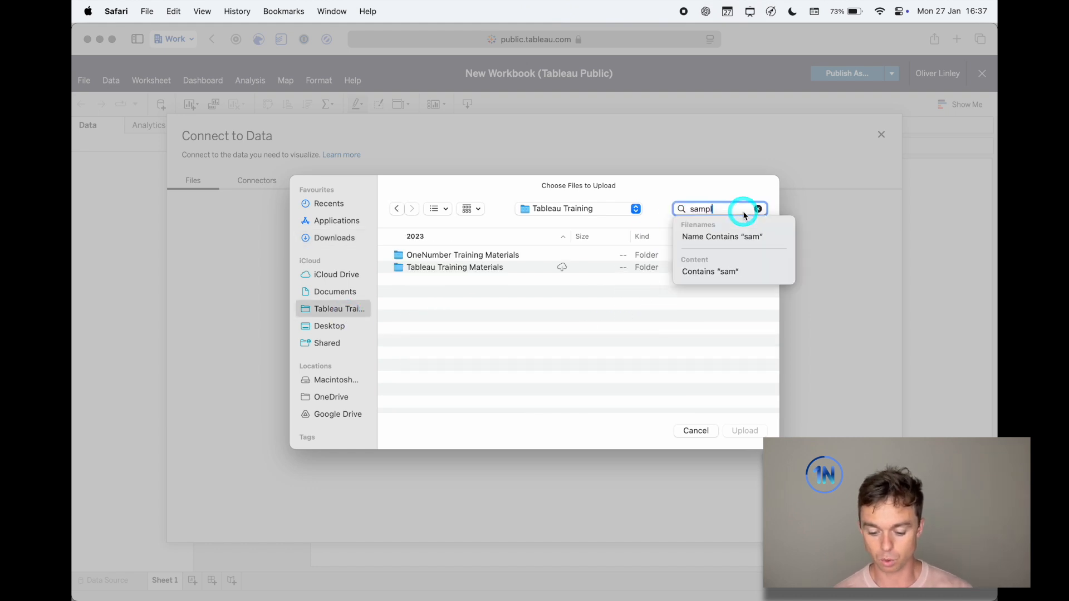
{"action": "type", "text": "e superstore superstore"}
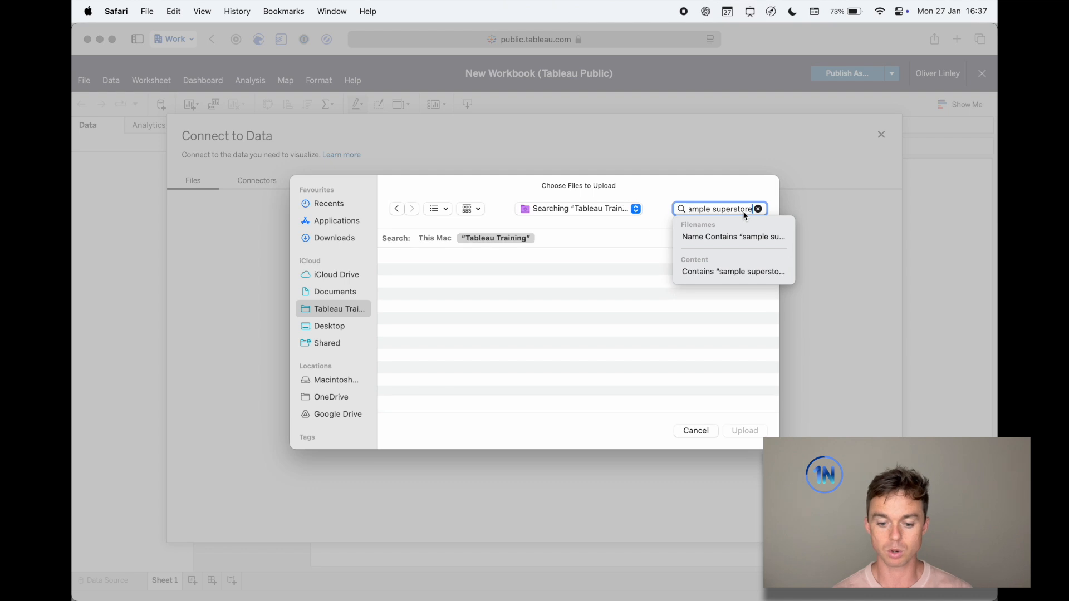
{"action": "left_click", "coordinate": [435, 239]}
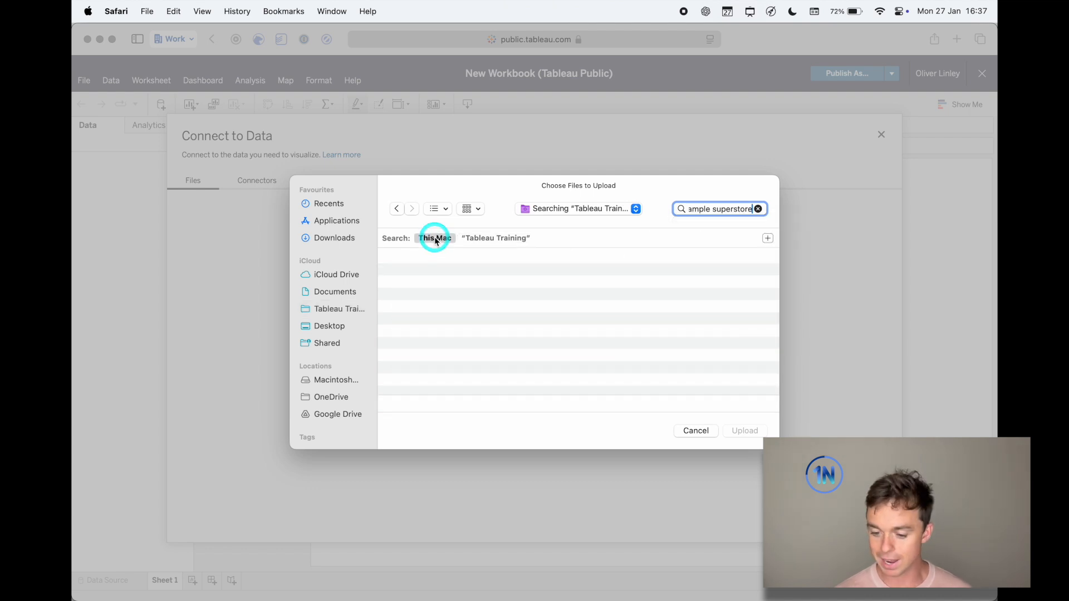
Upload the Sample - EU Superstore.xls file modified on 10 Oct 2024 as the data connection.
{"action": "scroll", "coordinate": [489, 370], "scroll_direction": "down", "scroll_amount": 3}
{"action": "left_click", "coordinate": [511, 337]}
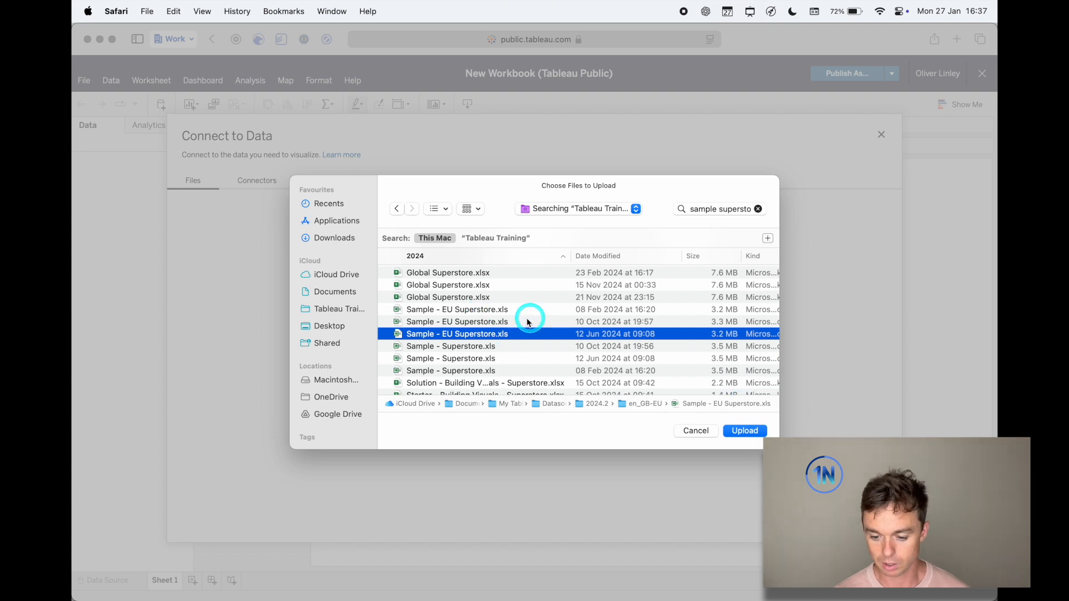
{"action": "left_click", "coordinate": [485, 322]}
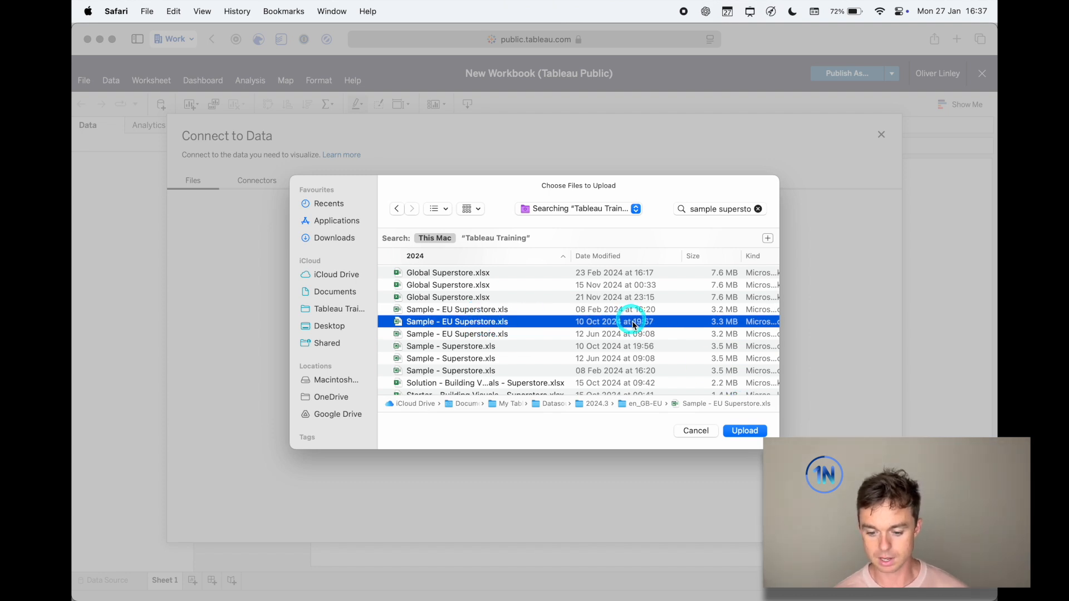
{"action": "left_click", "coordinate": [755, 432]}
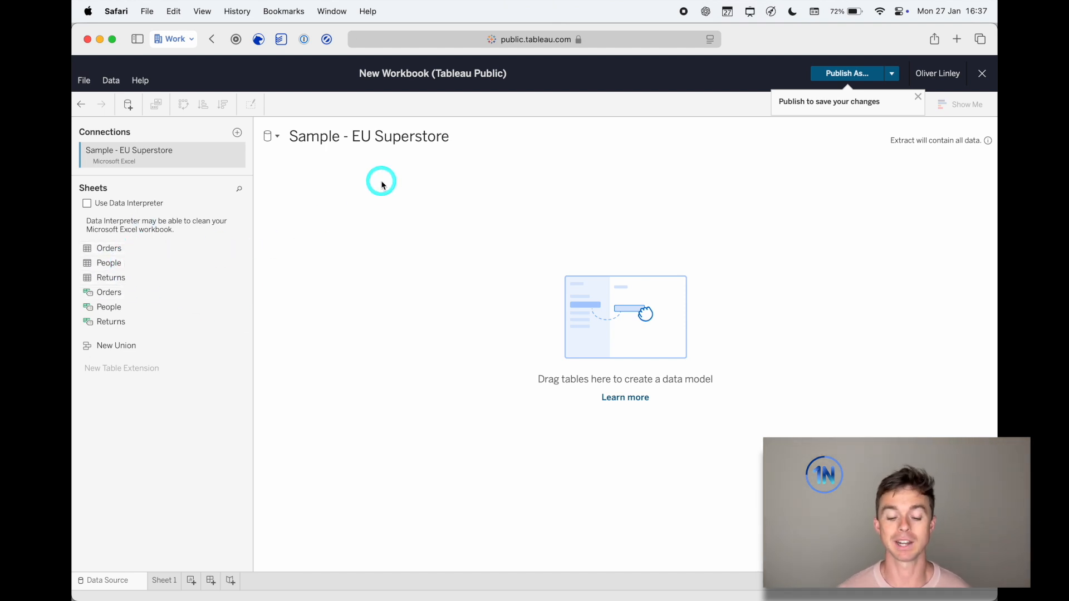
Build the data model from the Orders sheet, relating the People and Returns sheets to Orders.
{"action": "left_click_drag", "start_coordinate": [127, 248], "coordinate": [418, 243]}
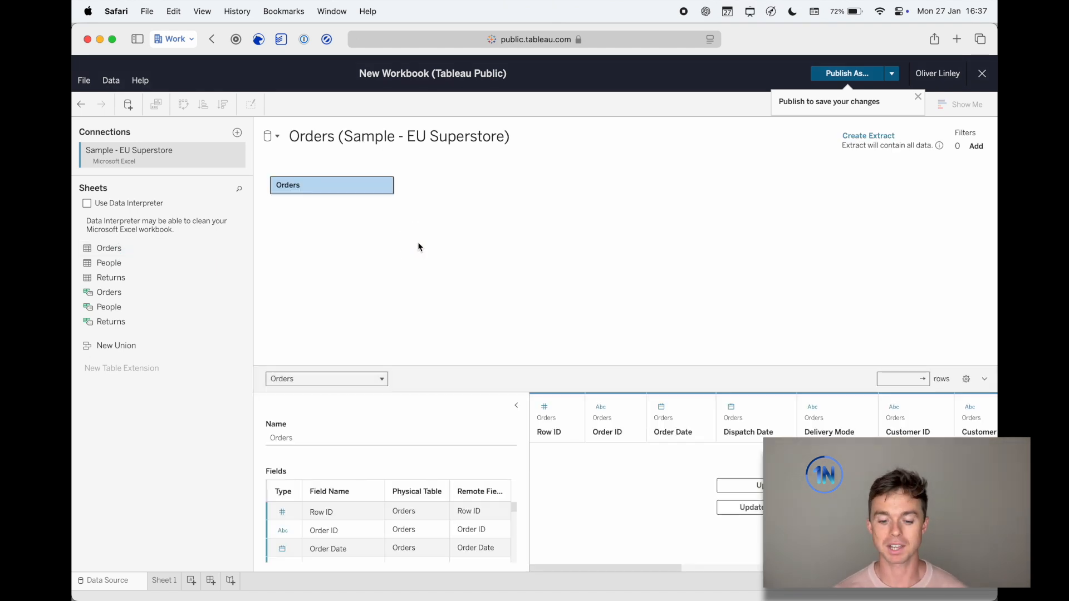
{"action": "left_click_drag", "start_coordinate": [124, 261], "coordinate": [546, 184]}
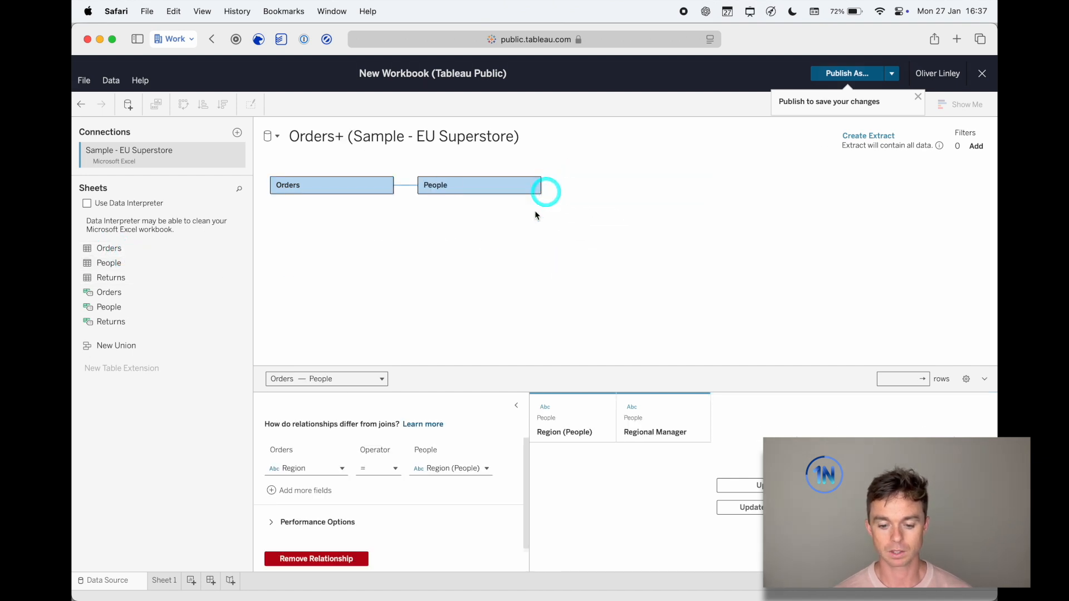
{"action": "left_click_drag", "start_coordinate": [135, 277], "coordinate": [423, 264]}
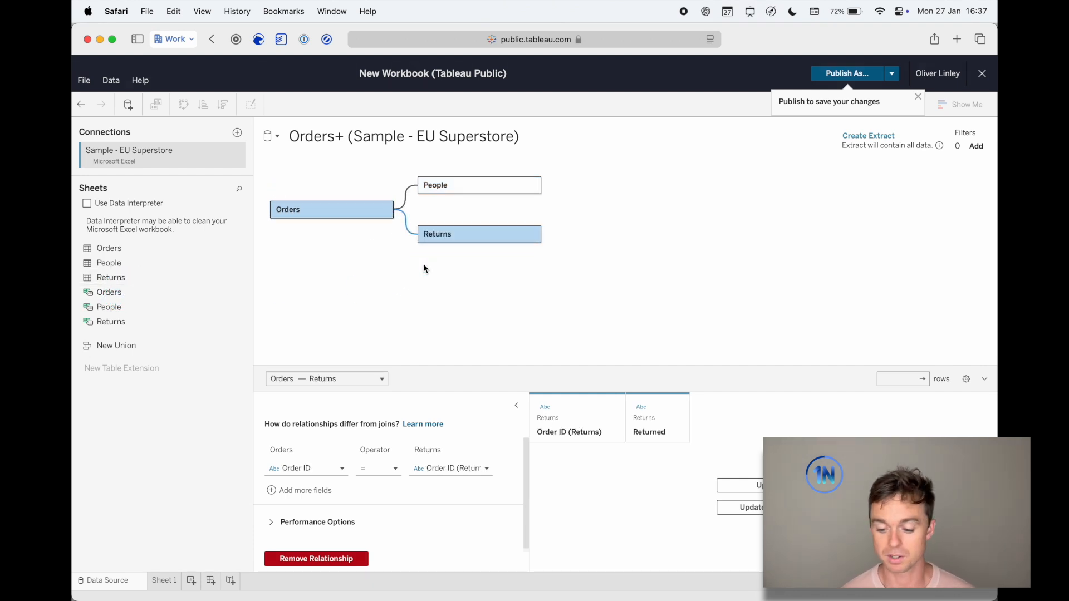
Load the data preview and inspect the rows of the Returns, People and Orders tables, hiding the table details.
{"action": "left_click", "coordinate": [741, 485]}
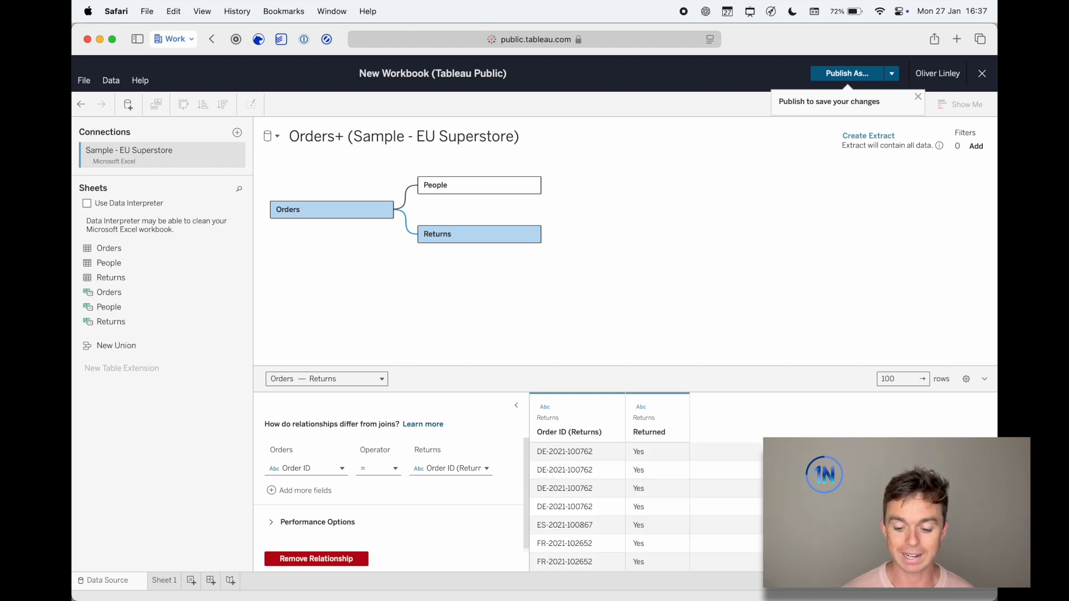
{"action": "left_click", "coordinate": [473, 187]}
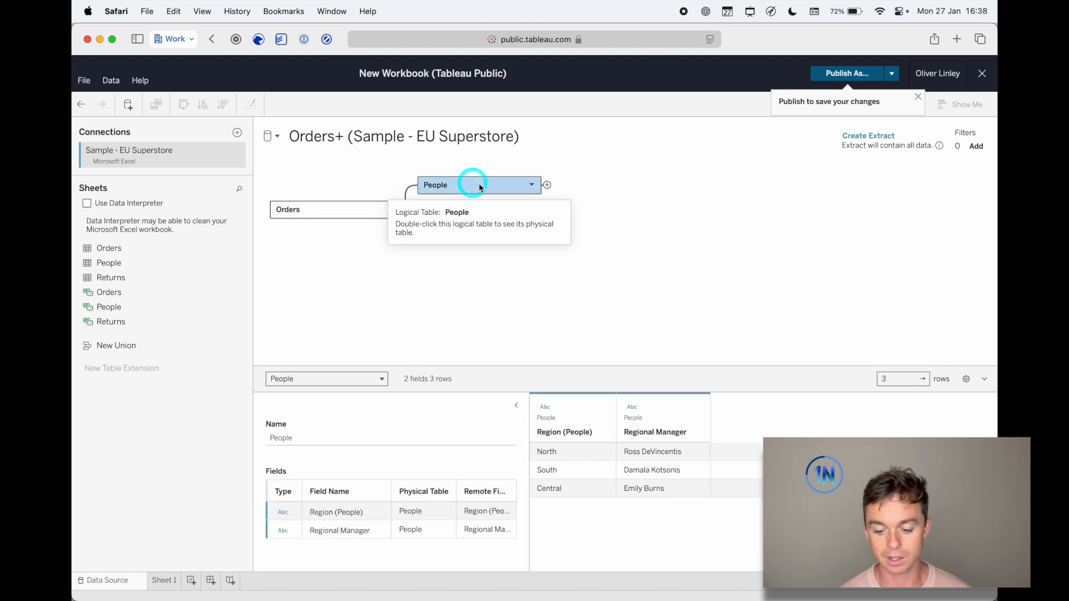
{"action": "left_click", "coordinate": [315, 211]}
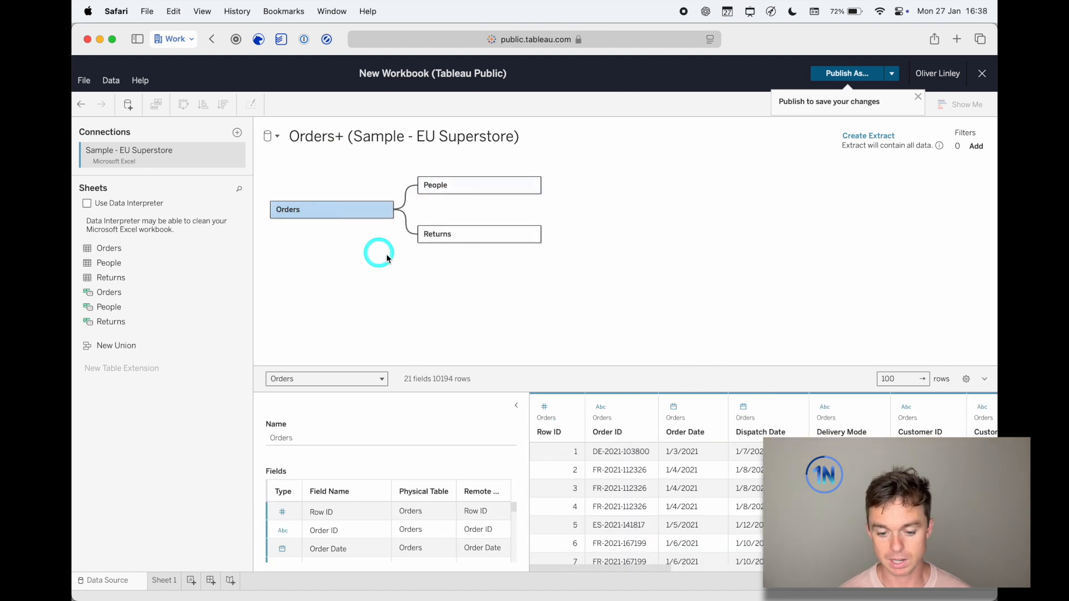
{"action": "left_click", "coordinate": [517, 409]}
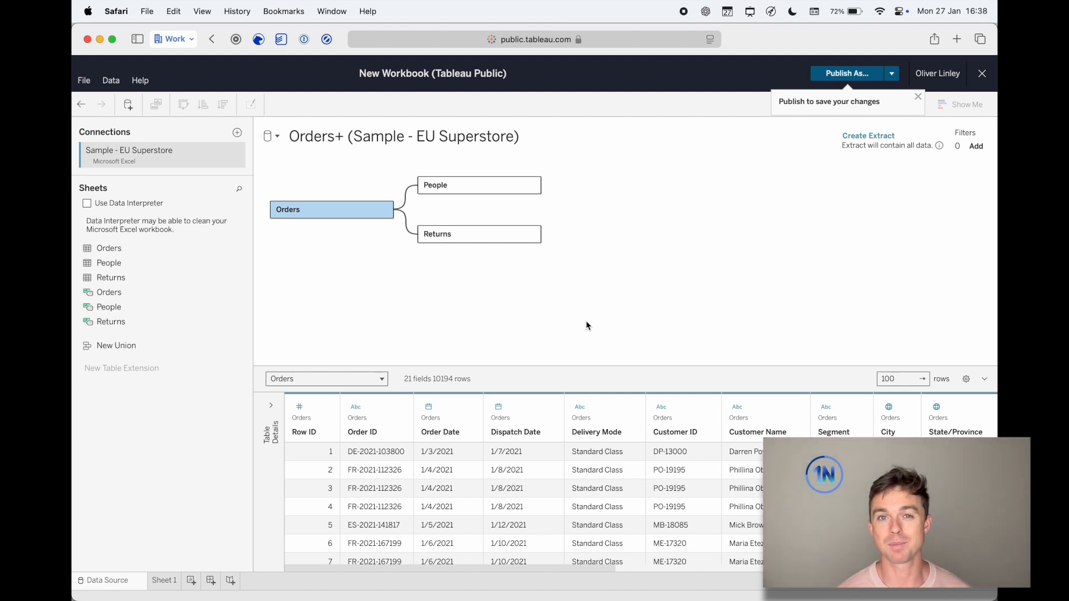
Open Sheet 1 and rename its data source as Sample Superstore.
{"action": "left_click", "coordinate": [170, 582]}
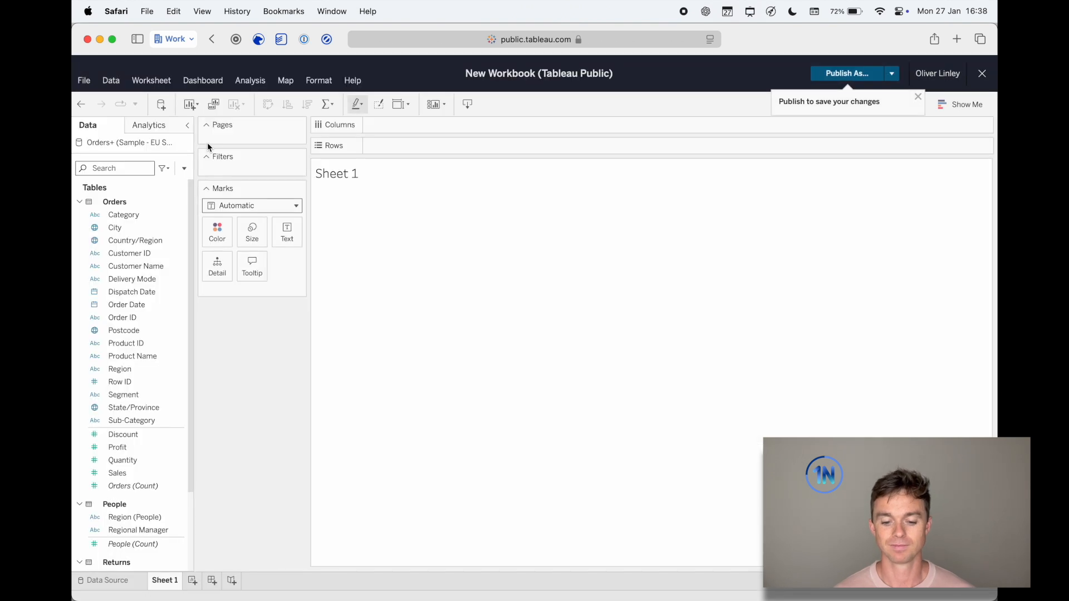
{"action": "left_click", "coordinate": [249, 305]}
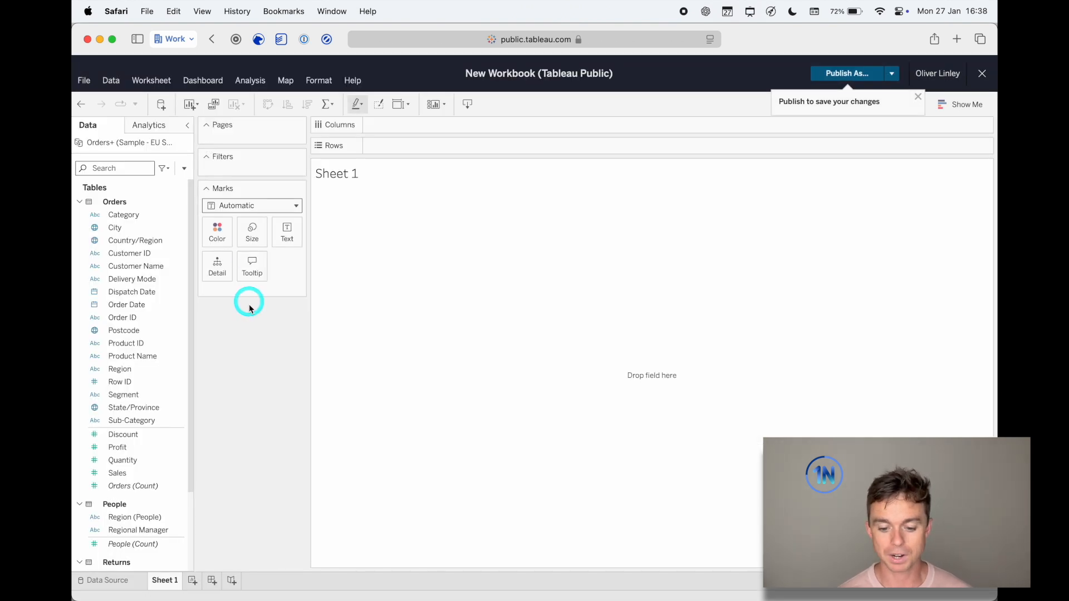
{"action": "left_click", "coordinate": [125, 148]}
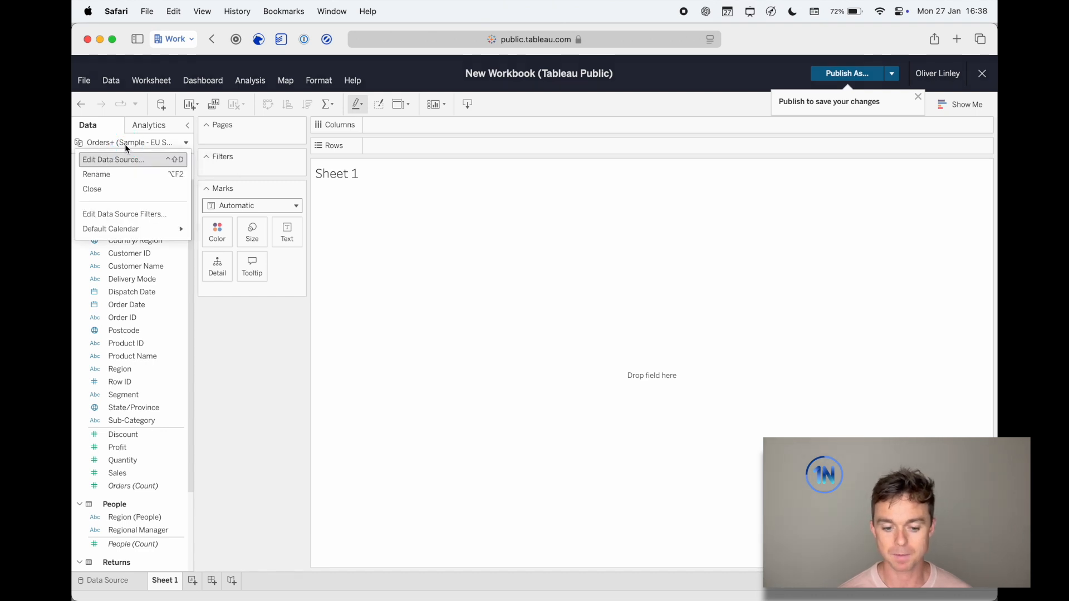
{"action": "left_click", "coordinate": [133, 175]}
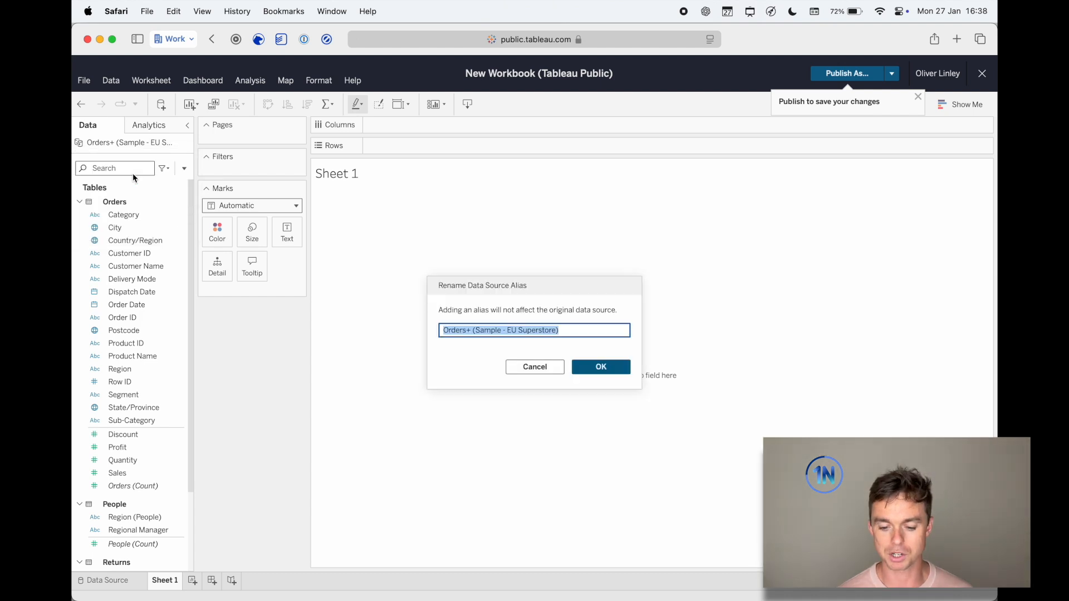
{"action": "type", "text": "Sample Superstore"}
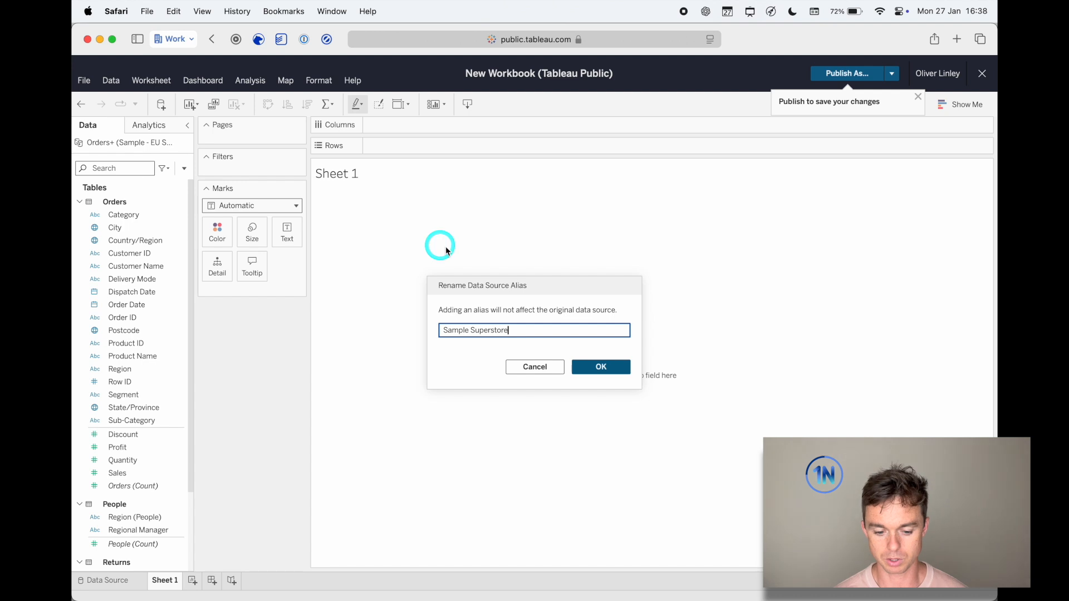
{"action": "left_click", "coordinate": [609, 367]}
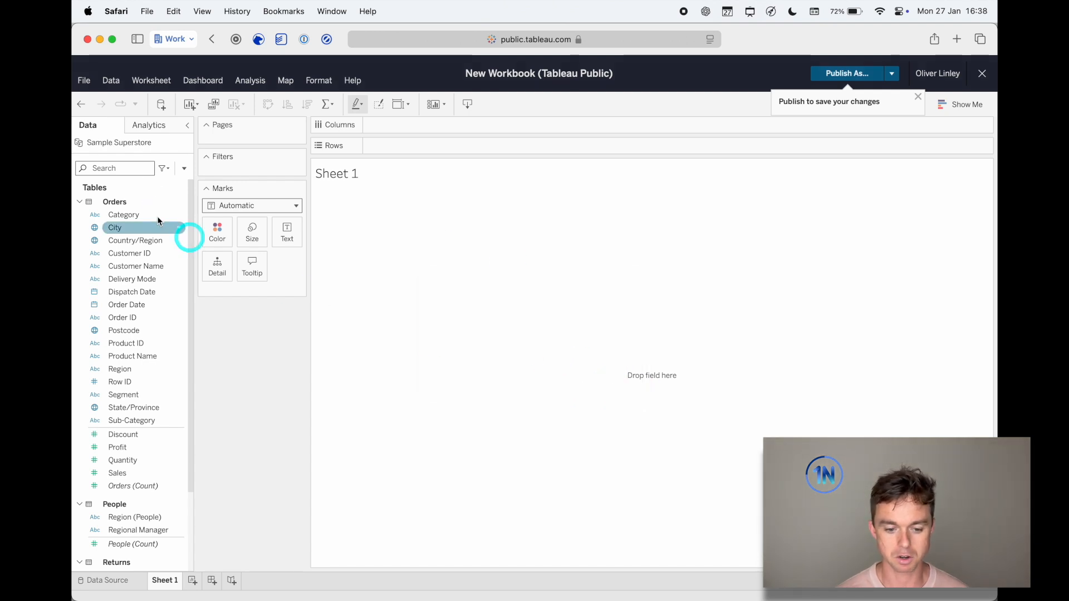
{"action": "left_click", "coordinate": [130, 146]}
{"action": "left_click", "coordinate": [259, 412]}
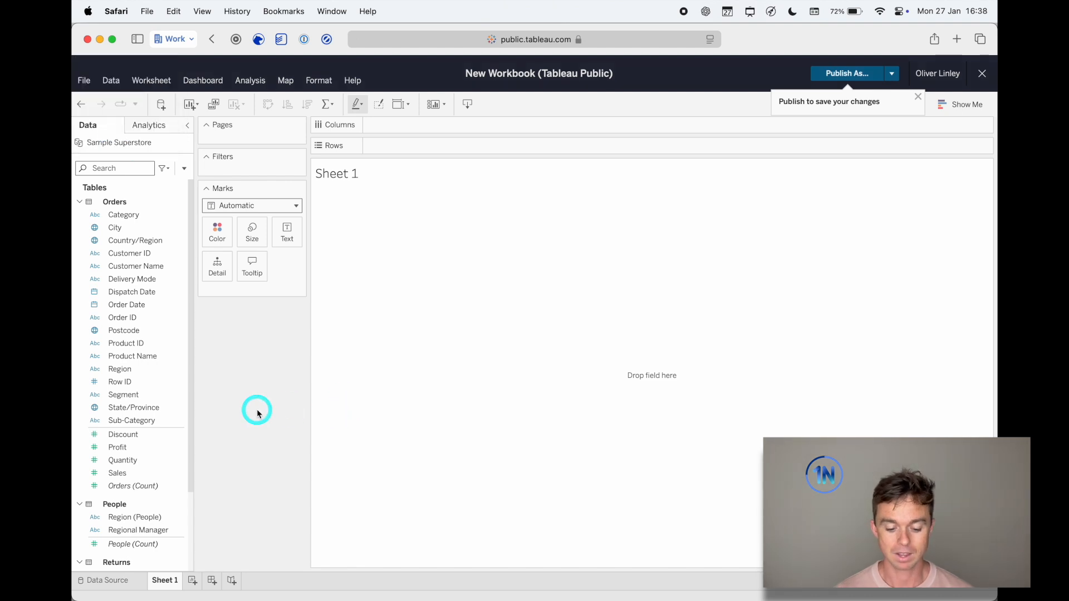
{"action": "key", "text": "ctrl+alt+a"}
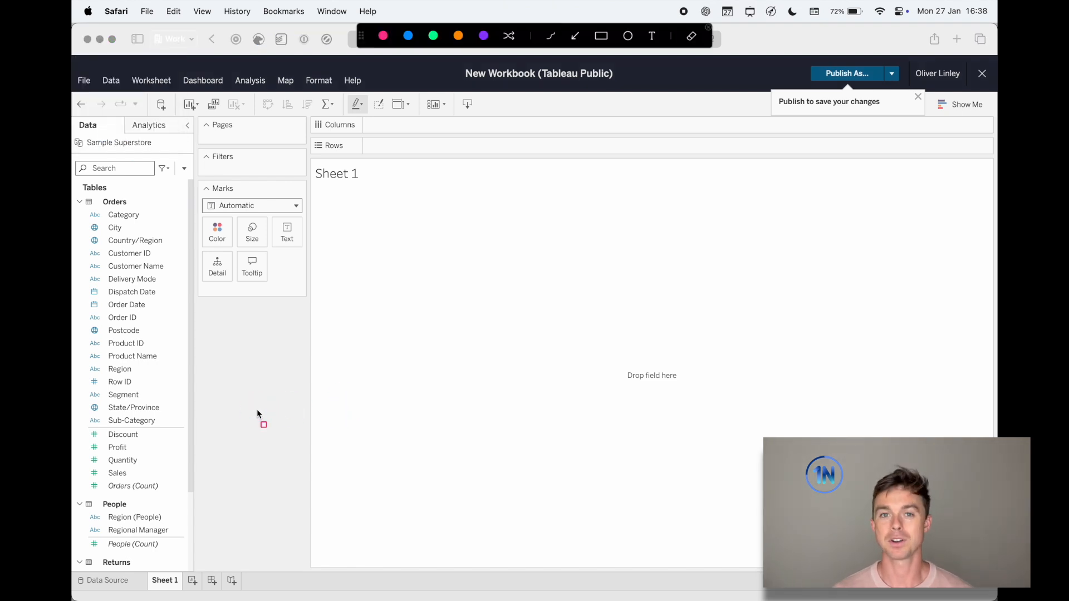
{"action": "mouse_move", "coordinate": [73, 118]}
{"action": "left_mouse_down"}
{"action": "mouse_move", "coordinate": [143, 286]}
{"action": "mouse_move", "coordinate": [195, 567]}
{"action": "left_mouse_up"}
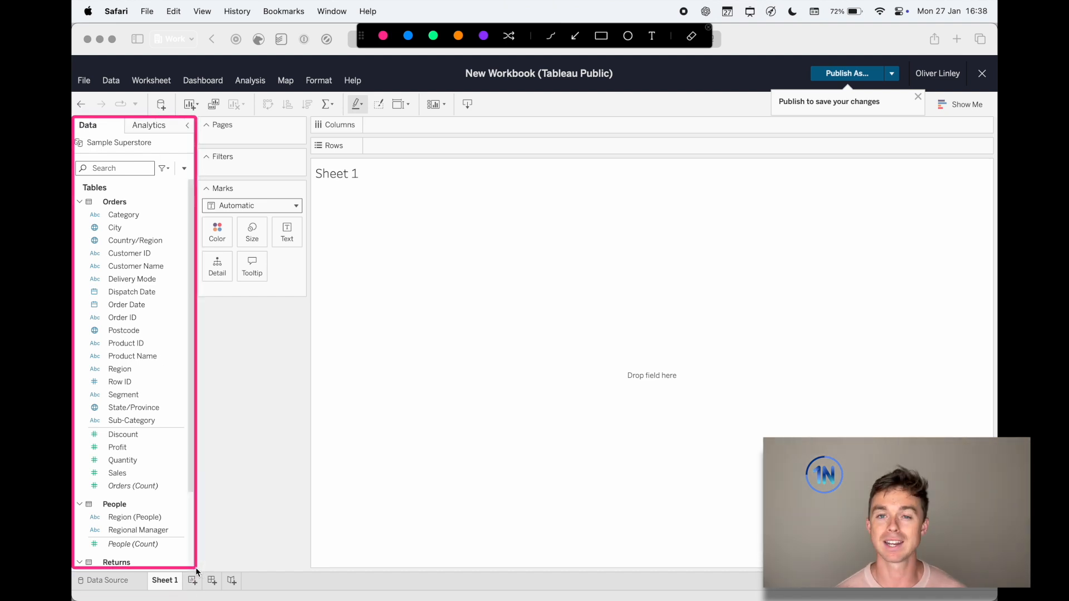
{"action": "left_click_drag", "start_coordinate": [170, 378], "coordinate": [454, 343]}
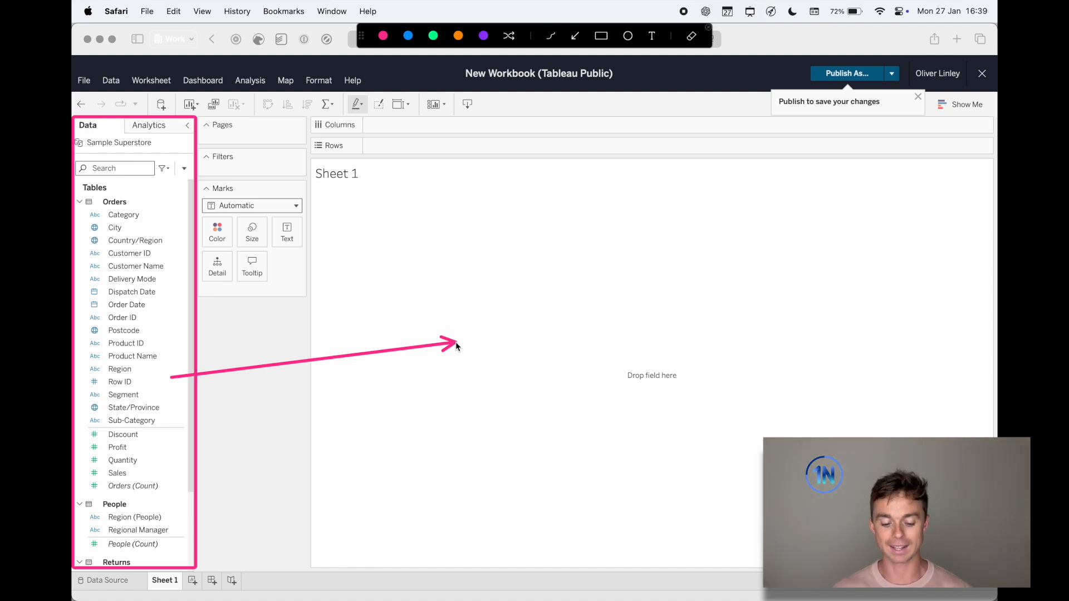
{"action": "key", "text": "Escape"}
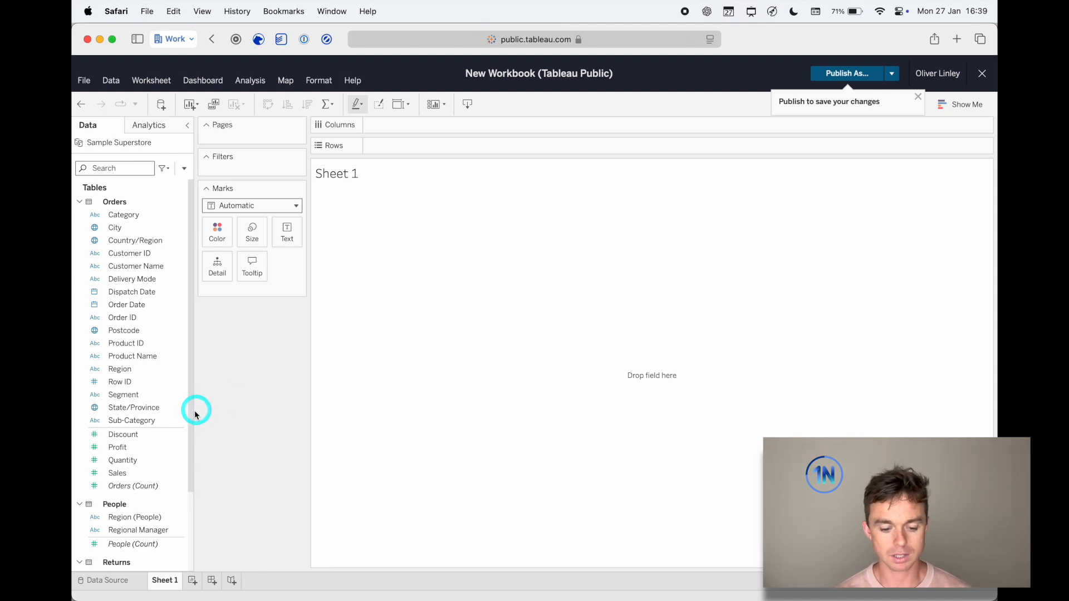
Build a bar chart with Category and Sub-Category on Rows and the sum of Sales on Columns.
{"action": "left_click_drag", "start_coordinate": [142, 215], "coordinate": [430, 145]}
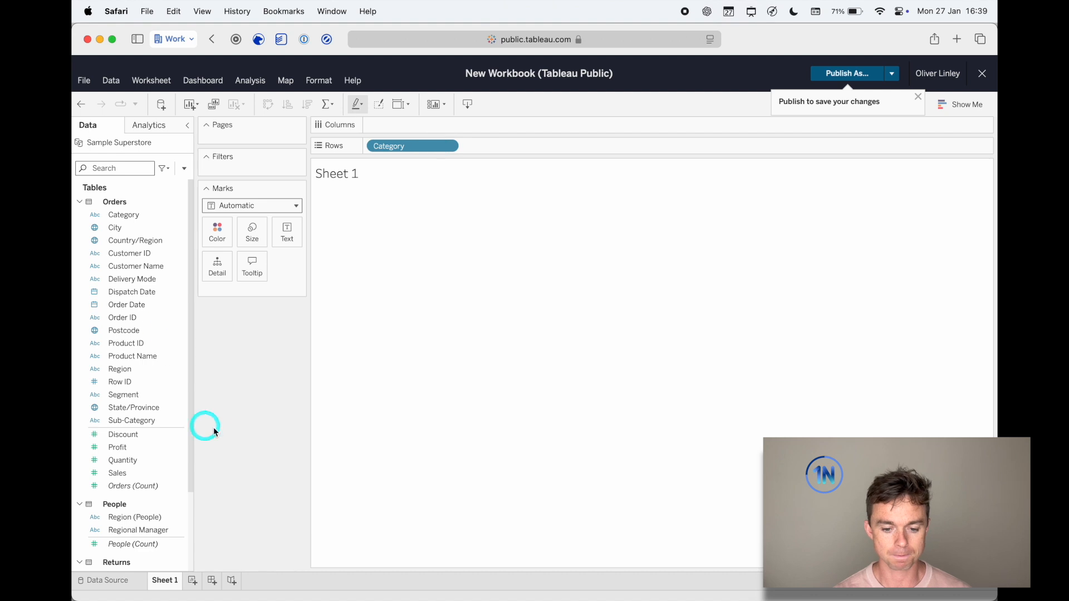
{"action": "left_click", "coordinate": [131, 423]}
{"action": "left_click_drag", "start_coordinate": [130, 423], "coordinate": [523, 146]}
{"action": "left_click", "coordinate": [125, 474]}
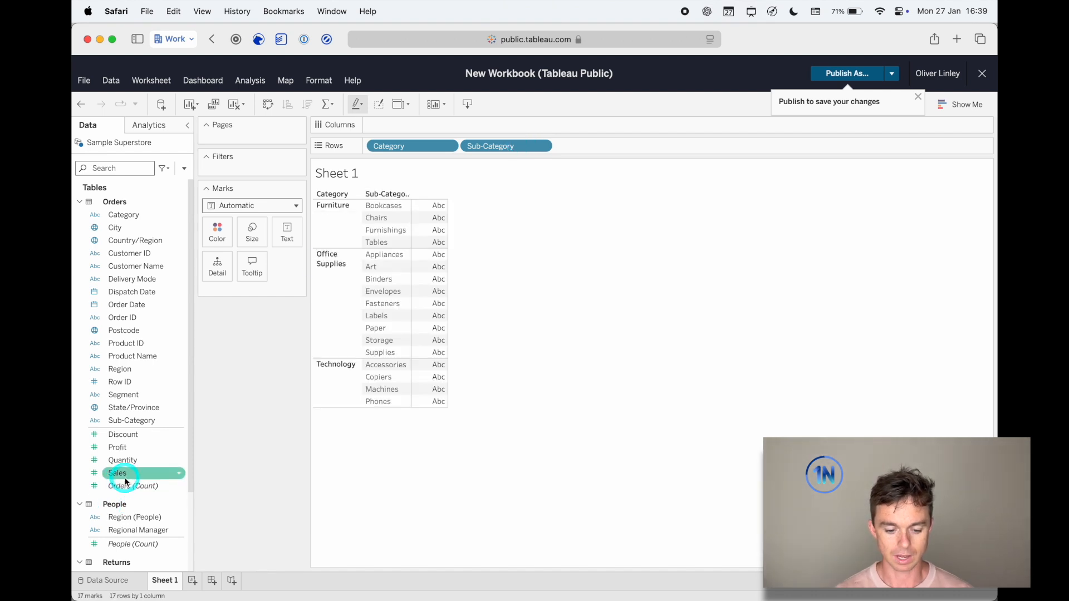
{"action": "left_click_drag", "start_coordinate": [129, 478], "coordinate": [423, 129]}
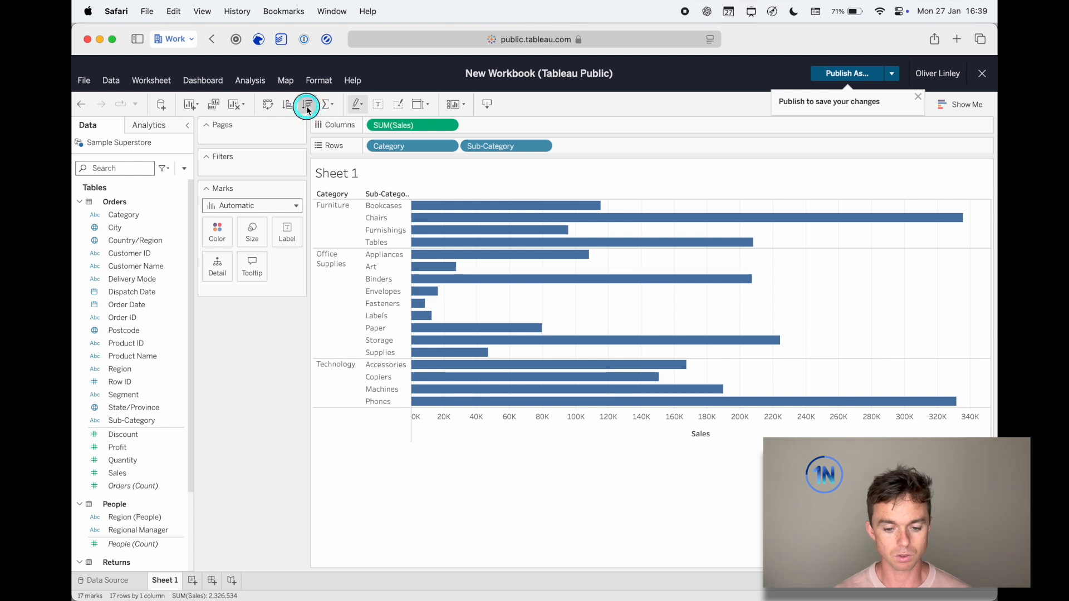
Sort the sub-categories by Sales in descending order and fit the chart to Entire View.
{"action": "left_click", "coordinate": [308, 106]}
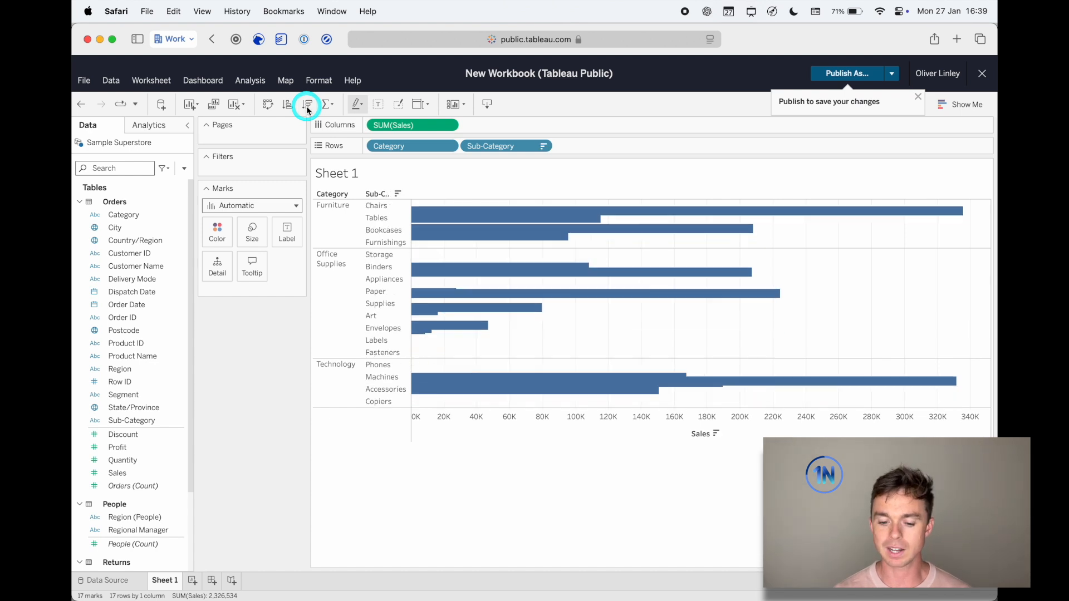
{"action": "left_click", "coordinate": [416, 104]}
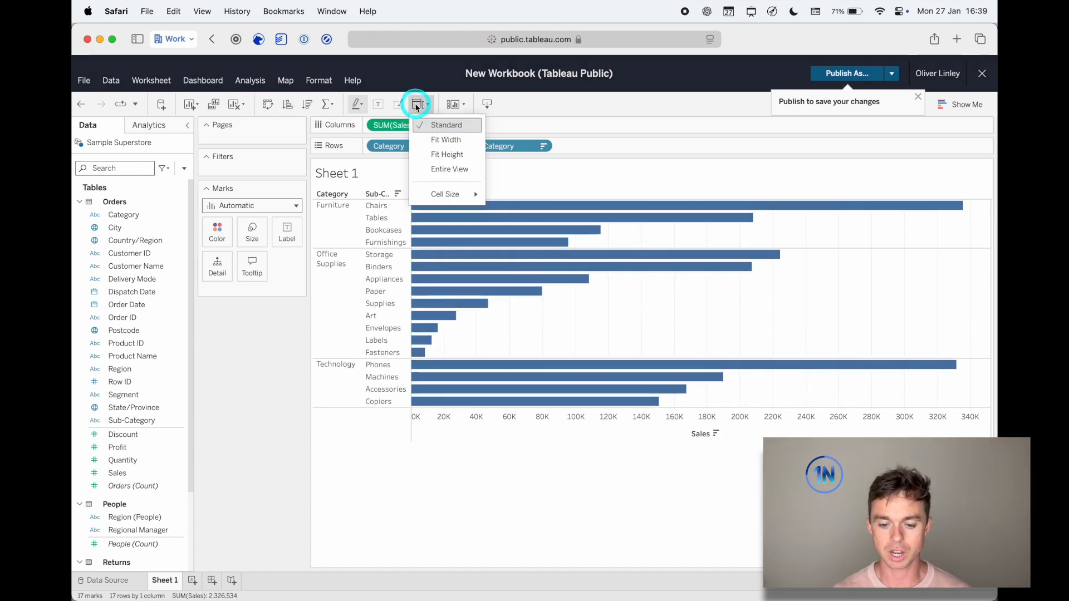
{"action": "left_click", "coordinate": [443, 173]}
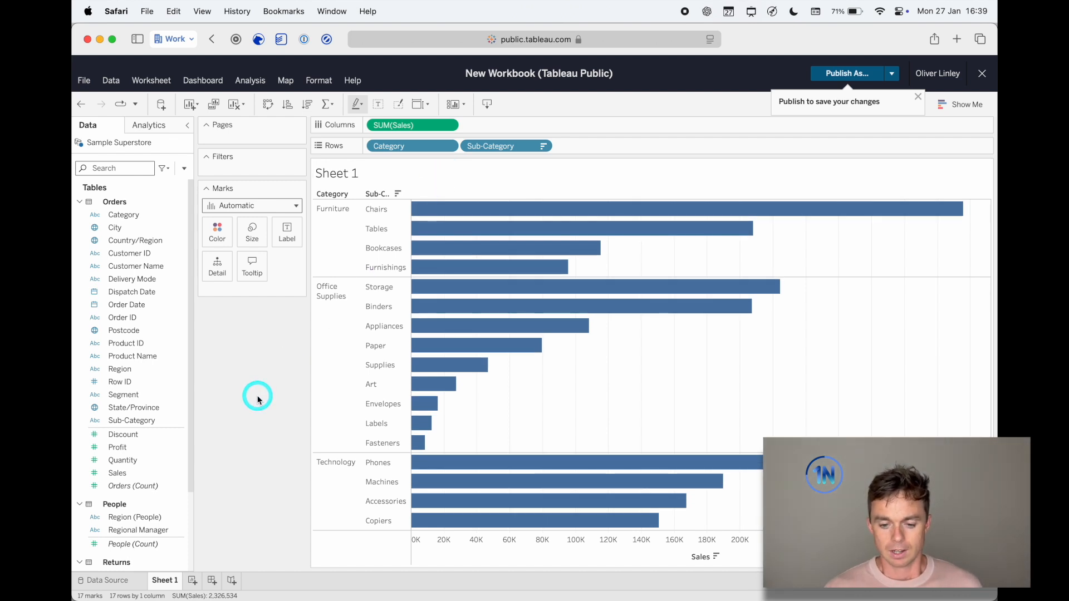
Label the bars with Sales and show the labels as a Percent of Total quick table calculation.
{"action": "left_click_drag", "start_coordinate": [117, 472], "coordinate": [288, 236]}
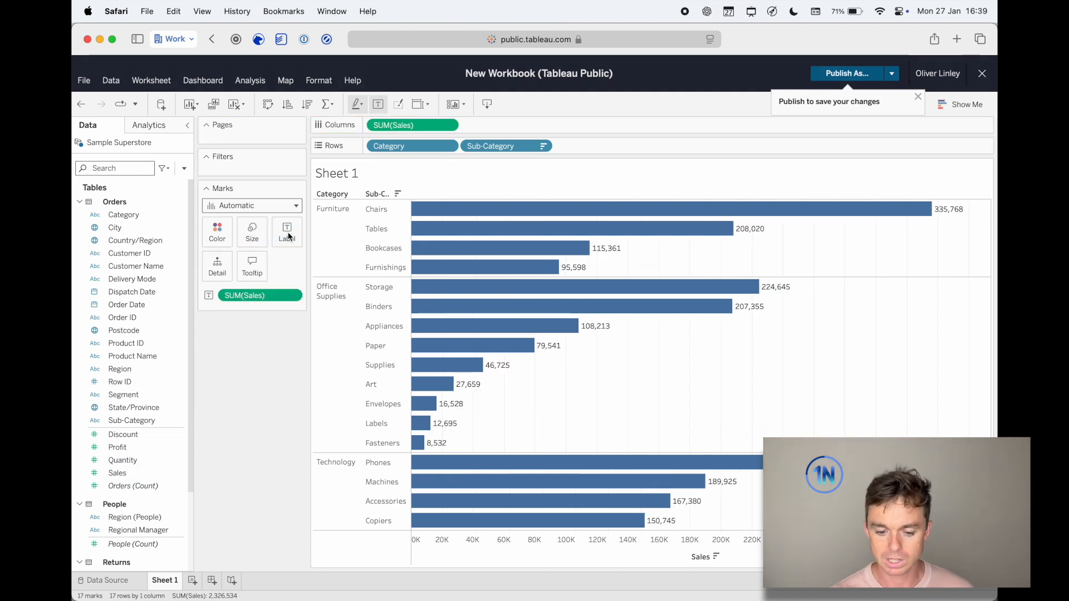
{"action": "left_click", "coordinate": [295, 296]}
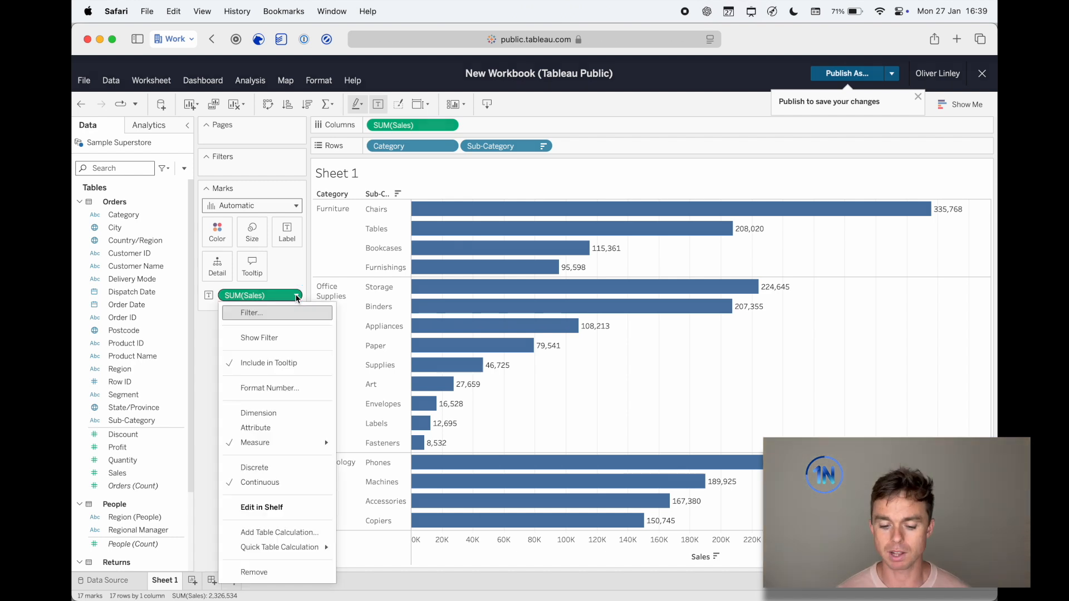
{"action": "mouse_move", "coordinate": [306, 548]}
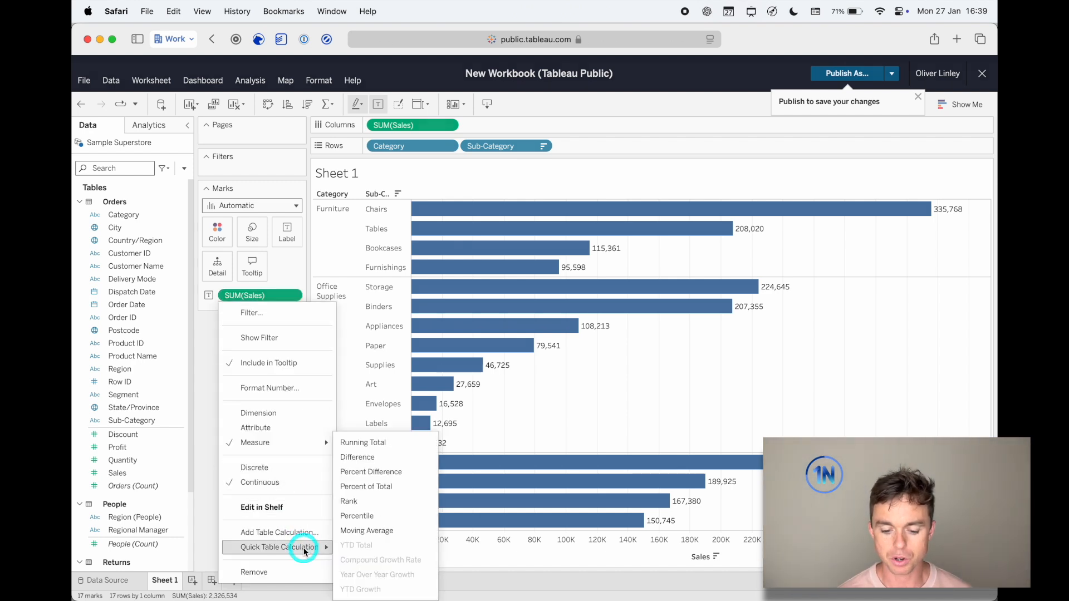
{"action": "left_click", "coordinate": [396, 485]}
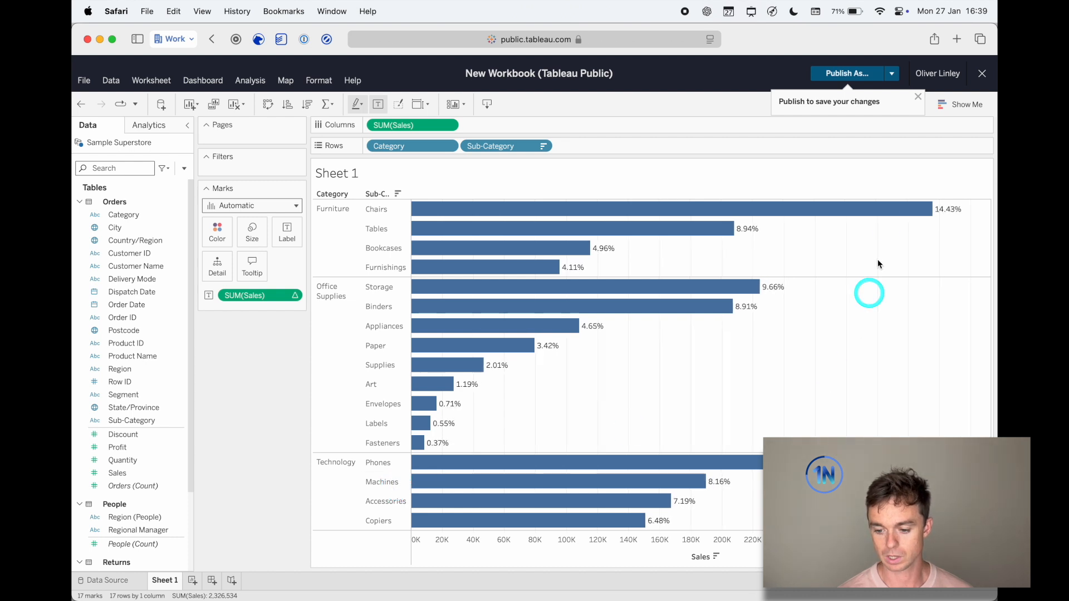
Rename the Sheet 1 worksheet as Bar chart.
{"action": "mouse_move", "coordinate": [731, 329]}
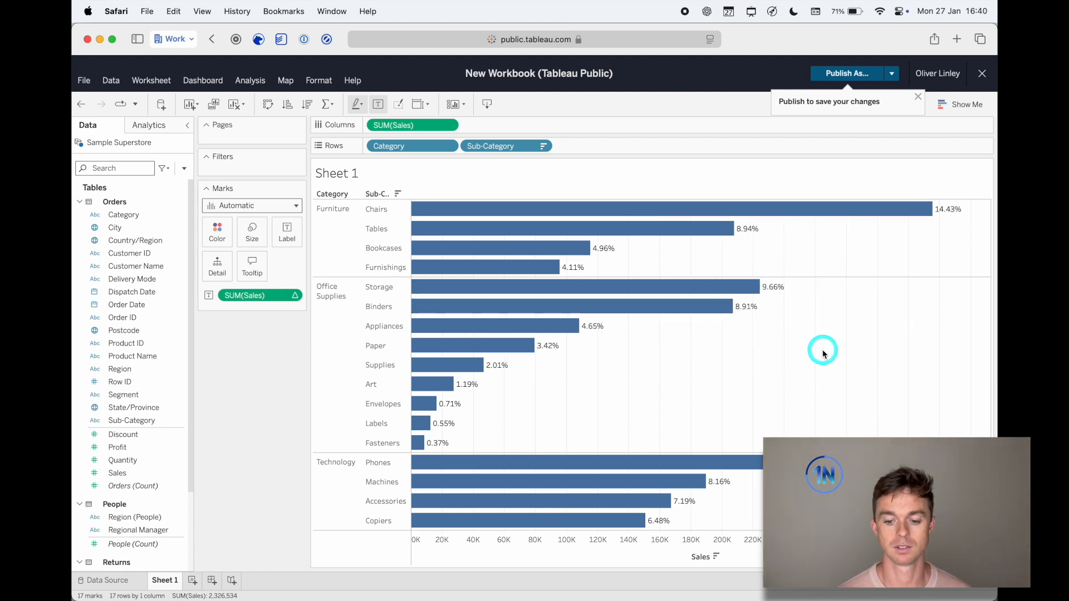
{"action": "double_click", "coordinate": [167, 582]}
{"action": "type", "text": "Bar chart"}
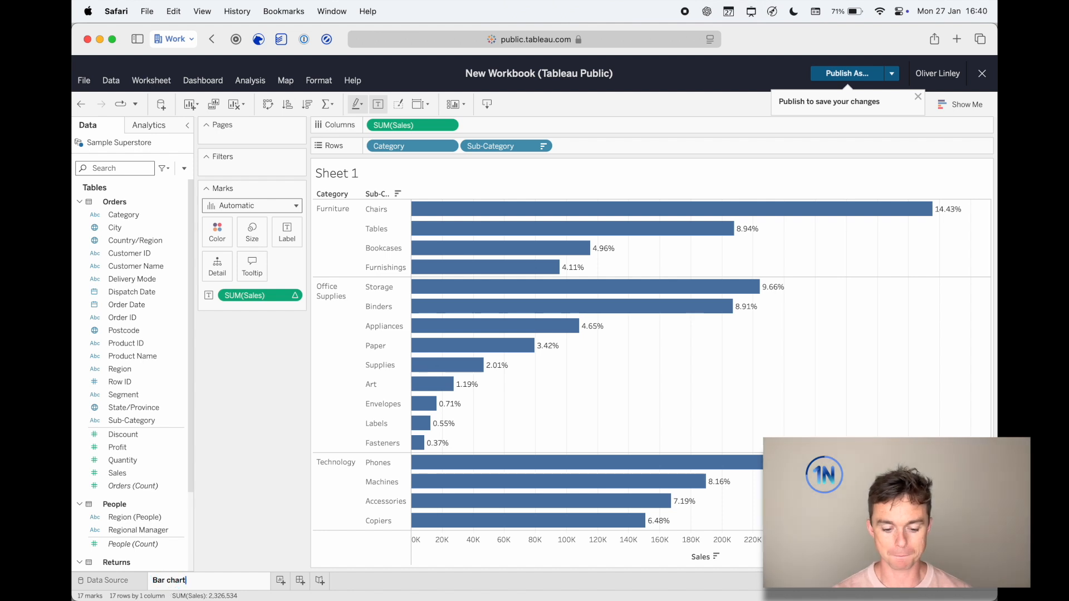
{"action": "key", "text": "Return"}
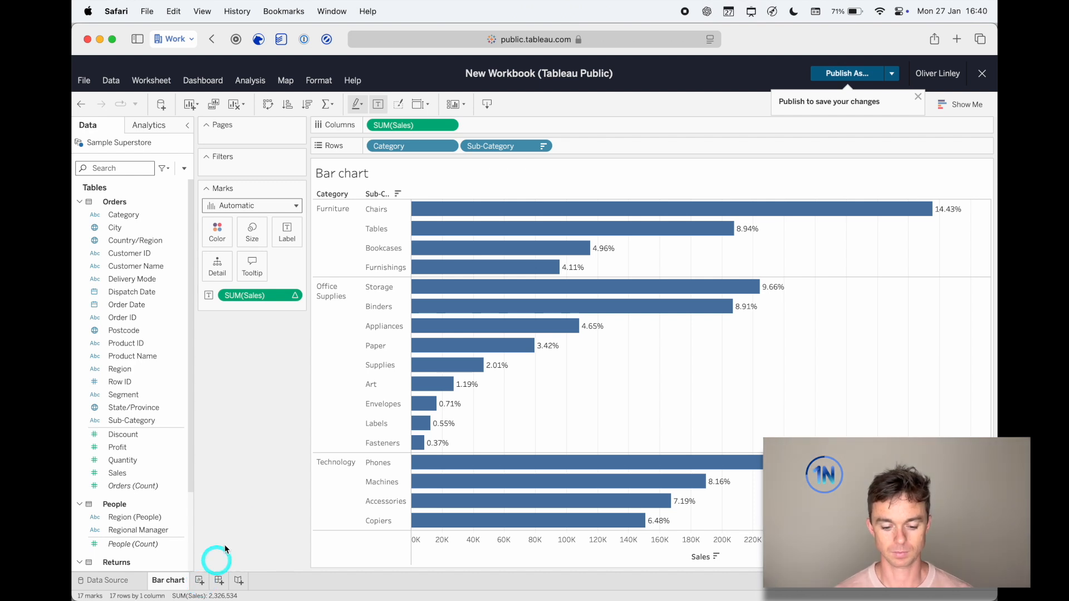
Add a new worksheet and name it Map.
{"action": "left_click", "coordinate": [200, 580]}
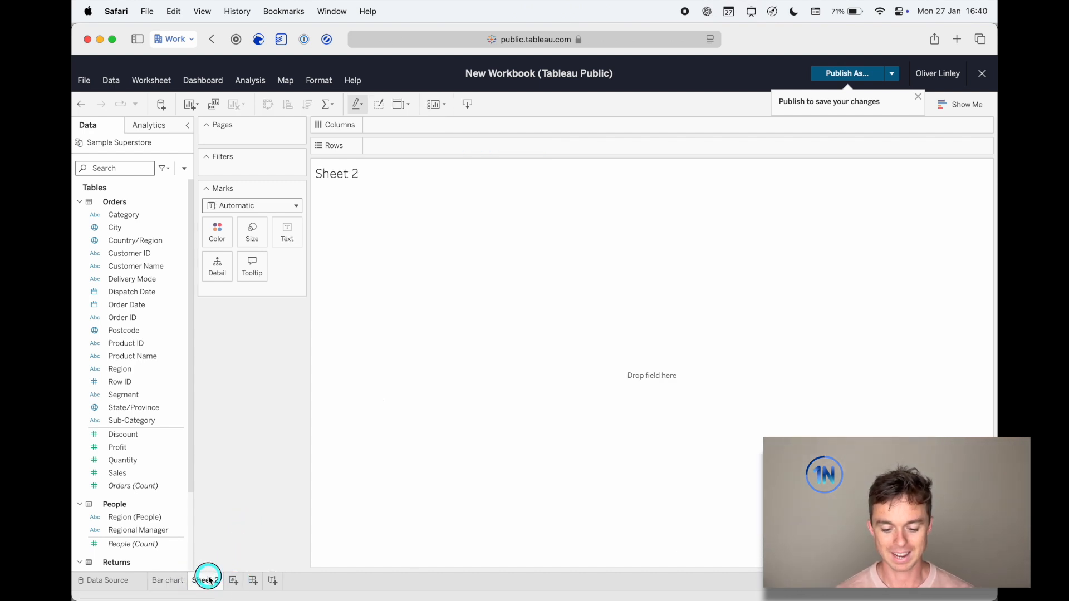
{"action": "type", "text": "Map"}
{"action": "key", "text": "Return"}
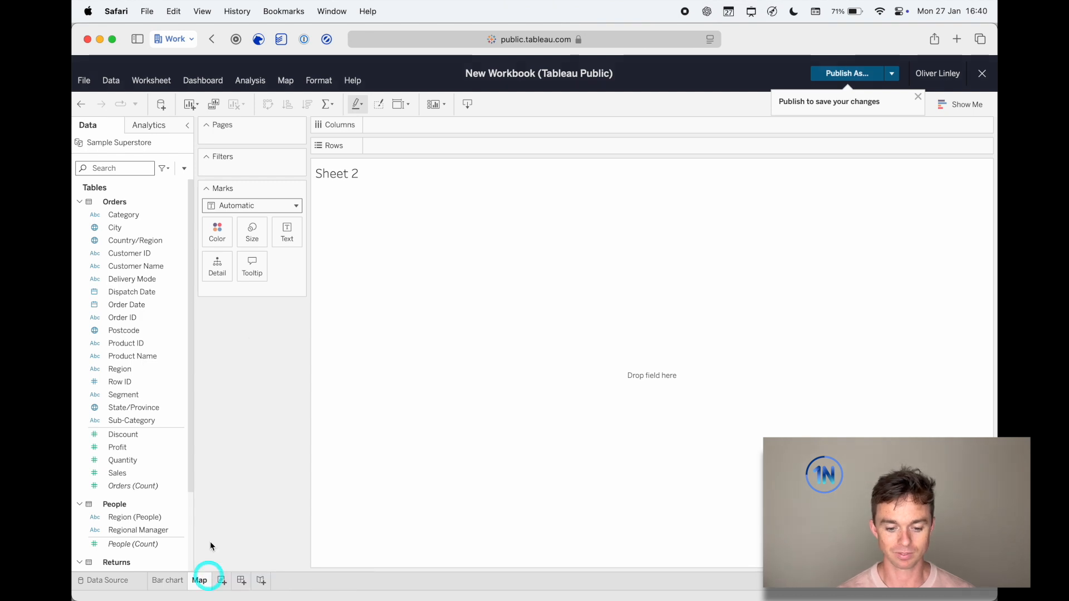
Check the geographic role options of the City field without changing them.
{"action": "left_click", "coordinate": [113, 228]}
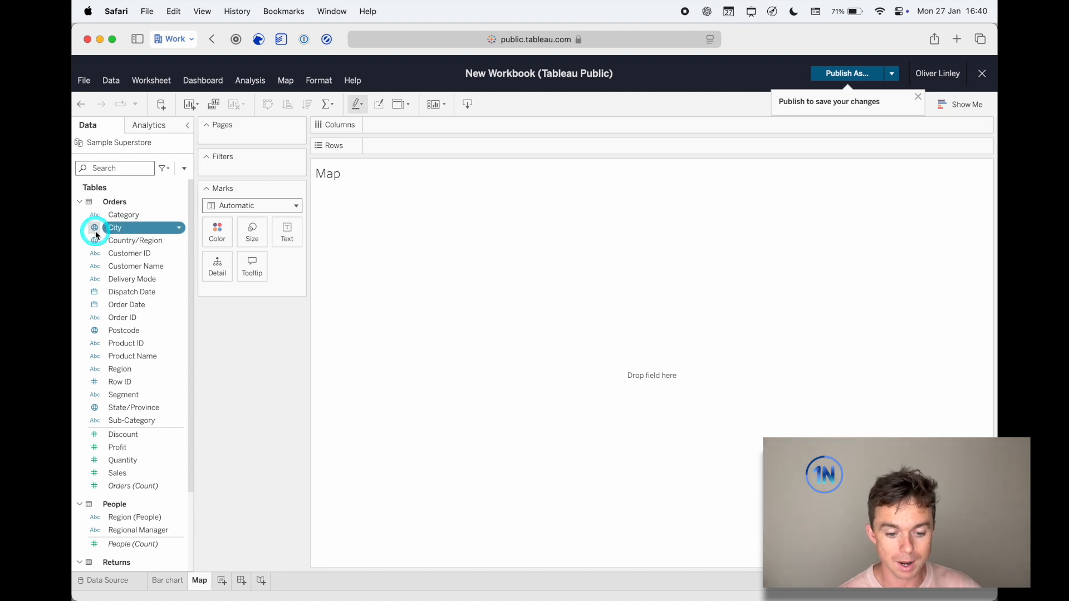
{"action": "left_click", "coordinate": [95, 228]}
{"action": "mouse_move", "coordinate": [175, 353]}
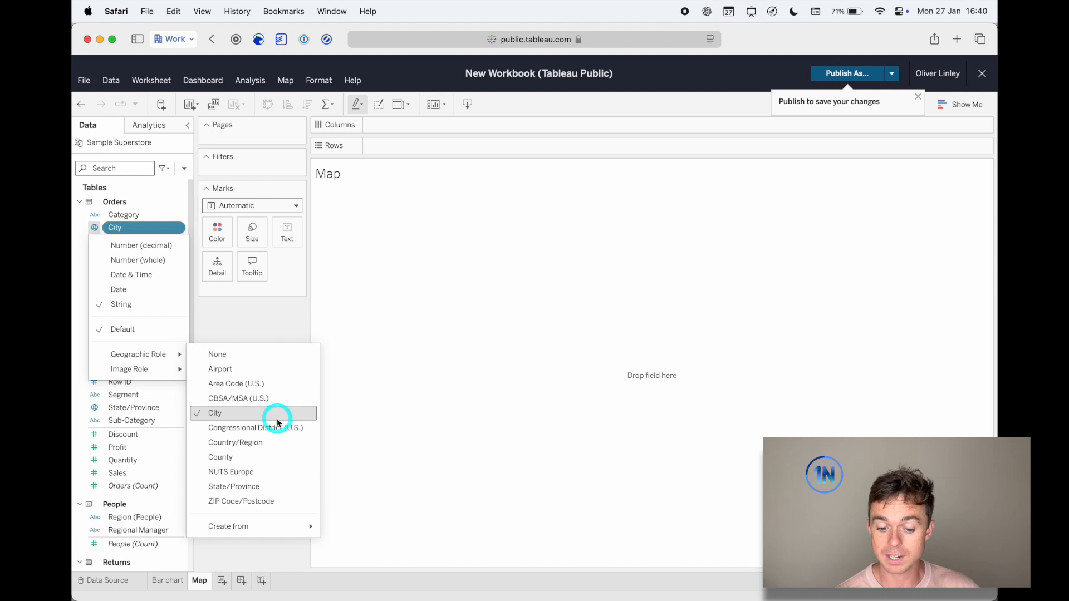
{"action": "left_click", "coordinate": [413, 319]}
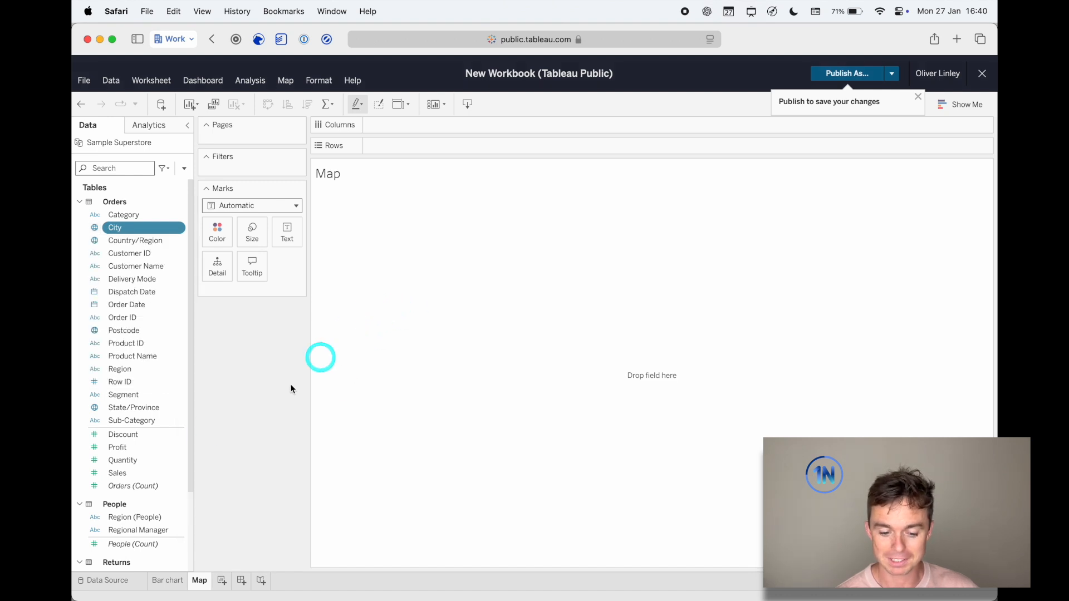
Build a map by adding State/Province and Country/Region to Detail.
{"action": "left_click", "coordinate": [140, 413]}
{"action": "left_click_drag", "start_coordinate": [139, 414], "coordinate": [218, 270]}
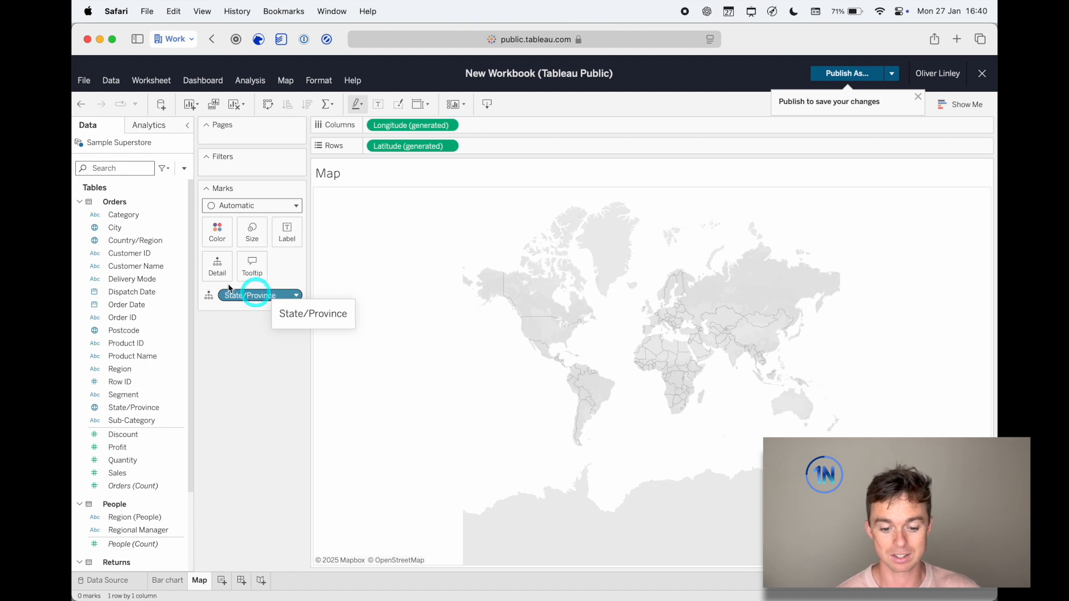
{"action": "left_click_drag", "start_coordinate": [136, 240], "coordinate": [217, 269]}
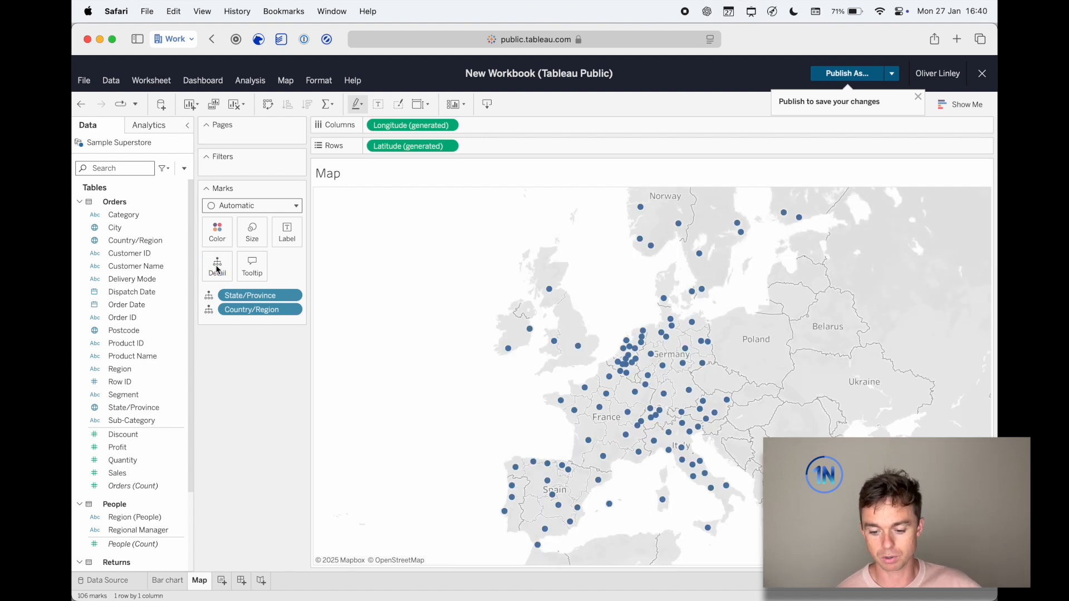
{"action": "mouse_move", "coordinate": [638, 366]}
{"action": "mouse_move", "coordinate": [546, 481]}
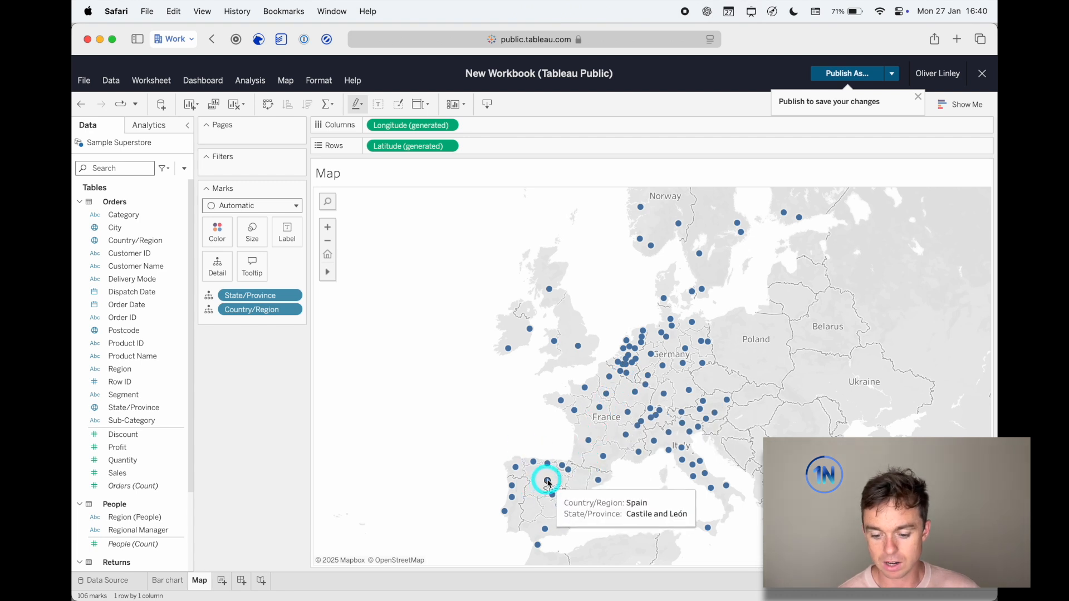
{"action": "mouse_move", "coordinate": [513, 487]}
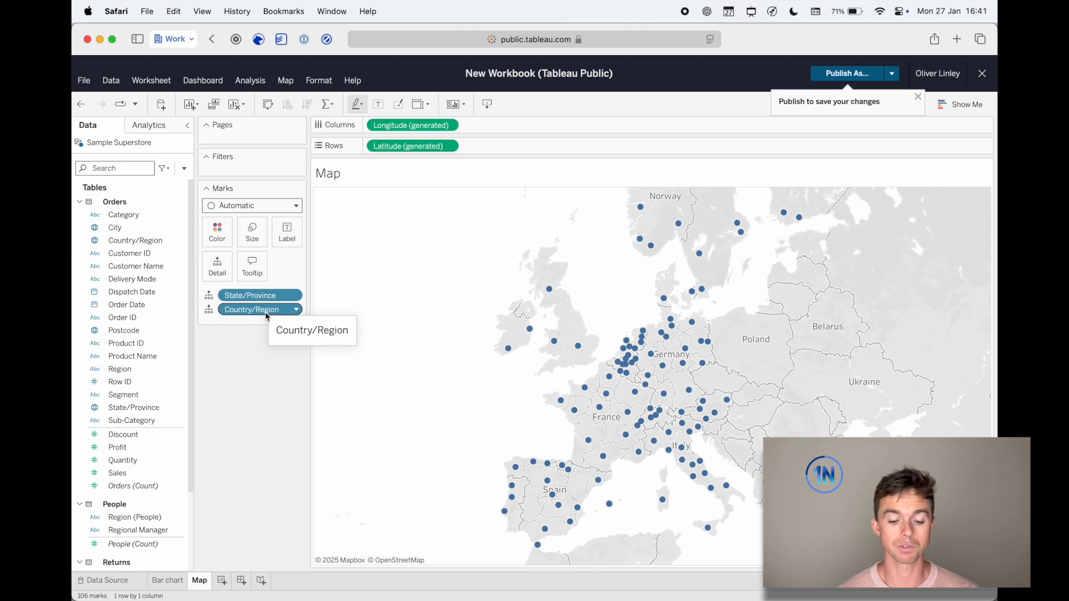
Color the marks by a copy of Country/Region, keeping the original on Detail, and change the mark type to Map.
{"action": "left_click_drag", "start_coordinate": [265, 312], "coordinate": [220, 239]}
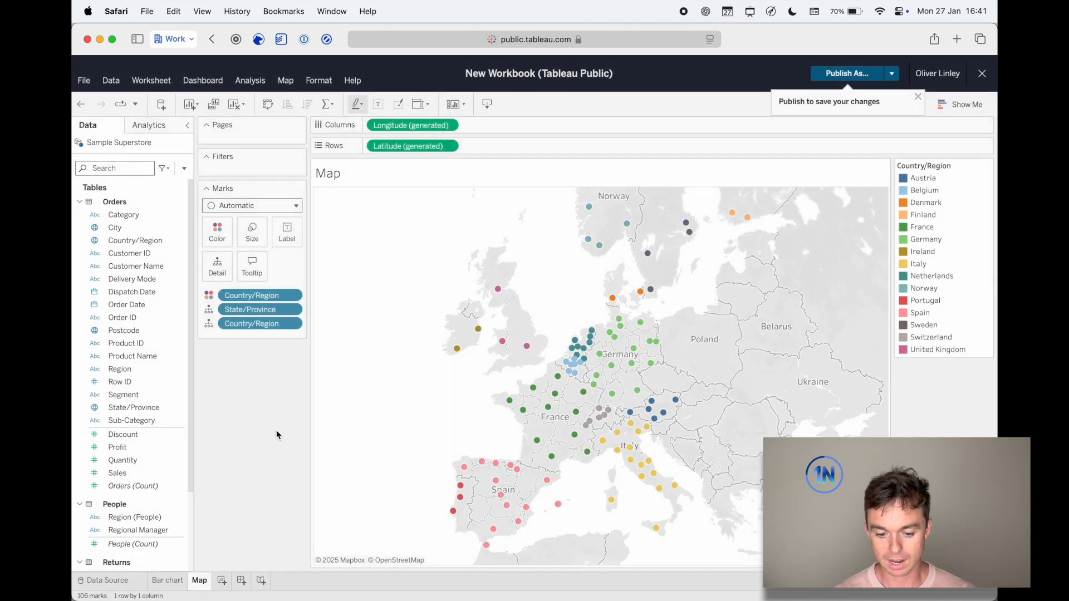
{"action": "left_click", "coordinate": [266, 299]}
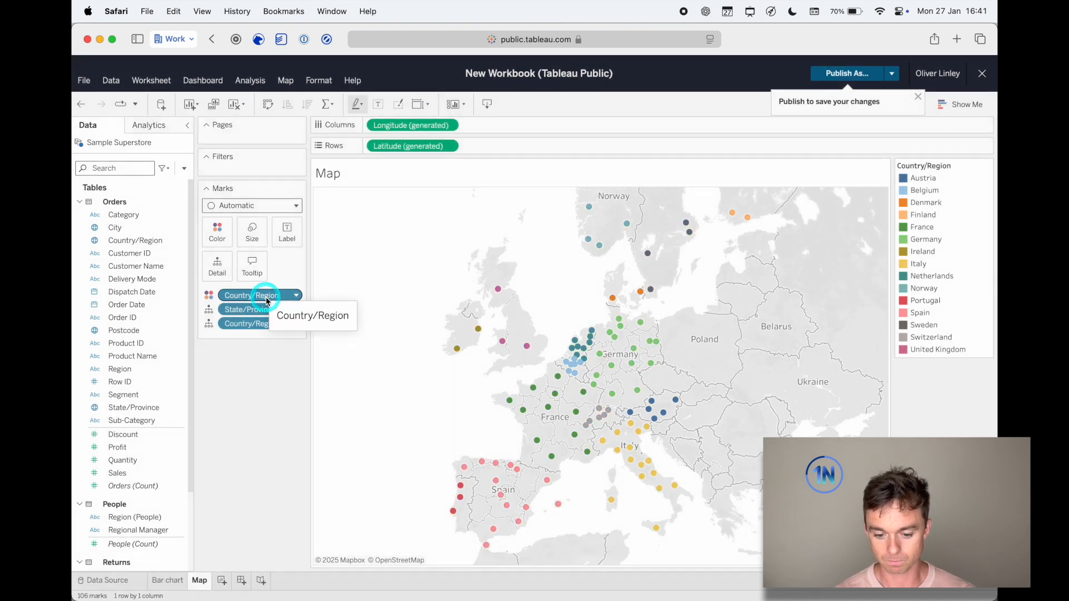
{"action": "left_click", "coordinate": [256, 207]}
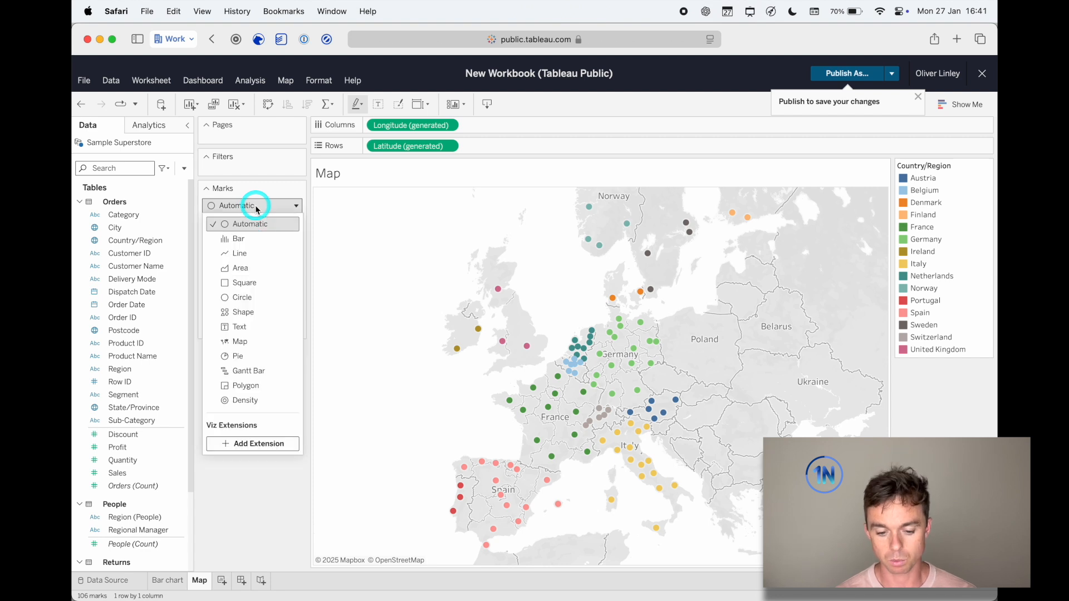
{"action": "left_click", "coordinate": [250, 346]}
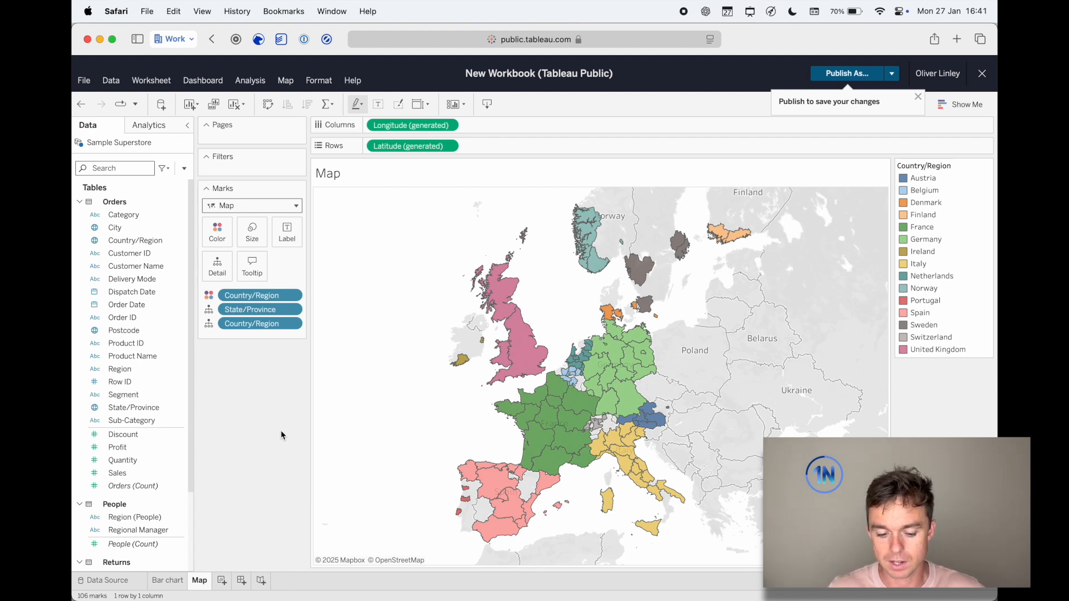
Replace Country/Region on Color with the sum of Sales to shade the map regions by sales.
{"action": "left_click_drag", "start_coordinate": [117, 473], "coordinate": [261, 298]}
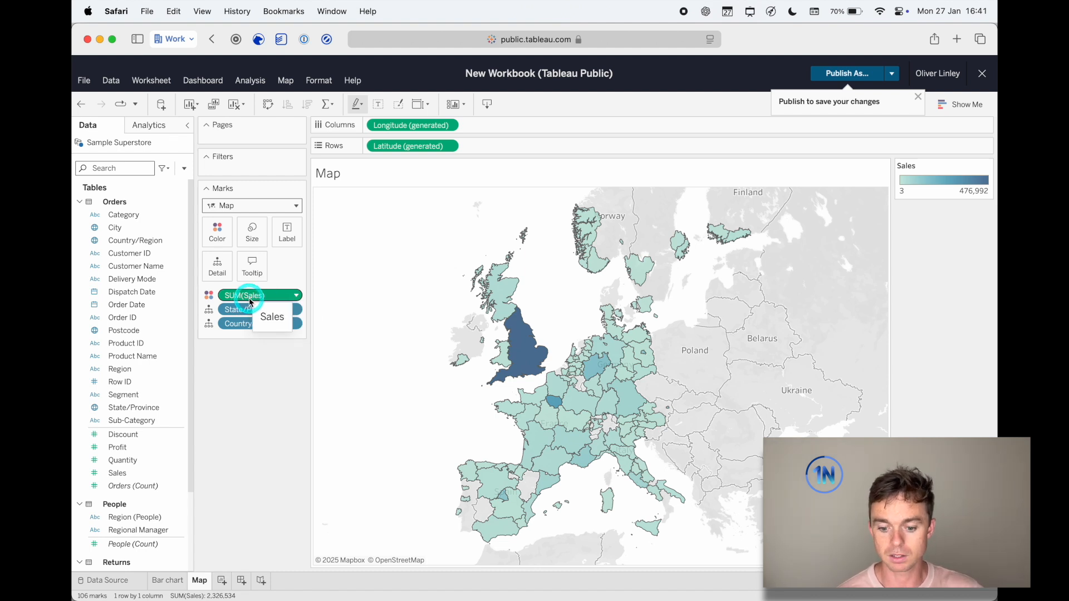
{"action": "mouse_move", "coordinate": [560, 391]}
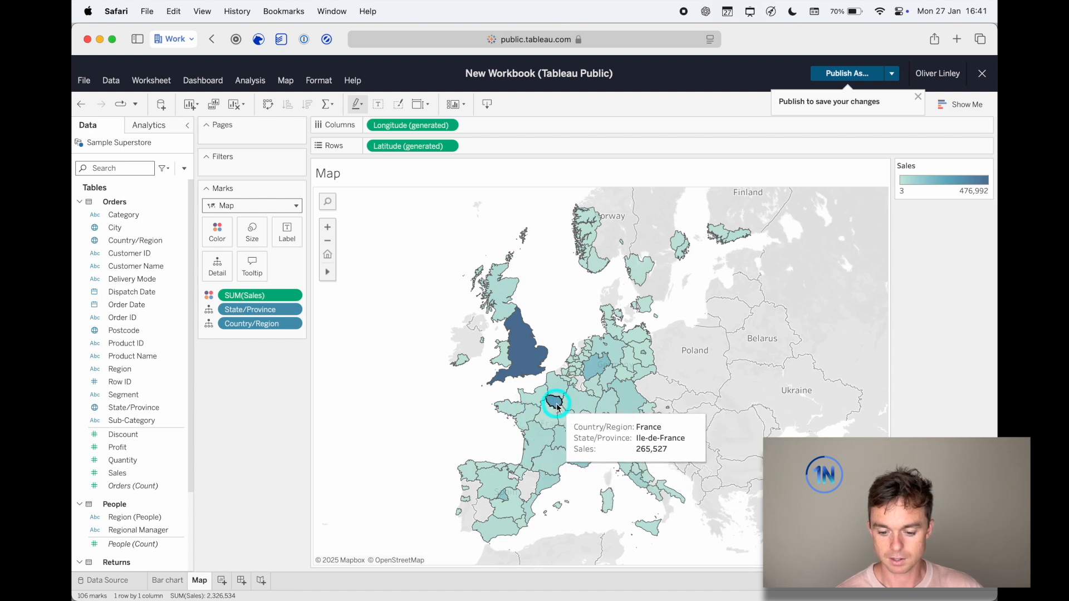
{"action": "mouse_move", "coordinate": [517, 340]}
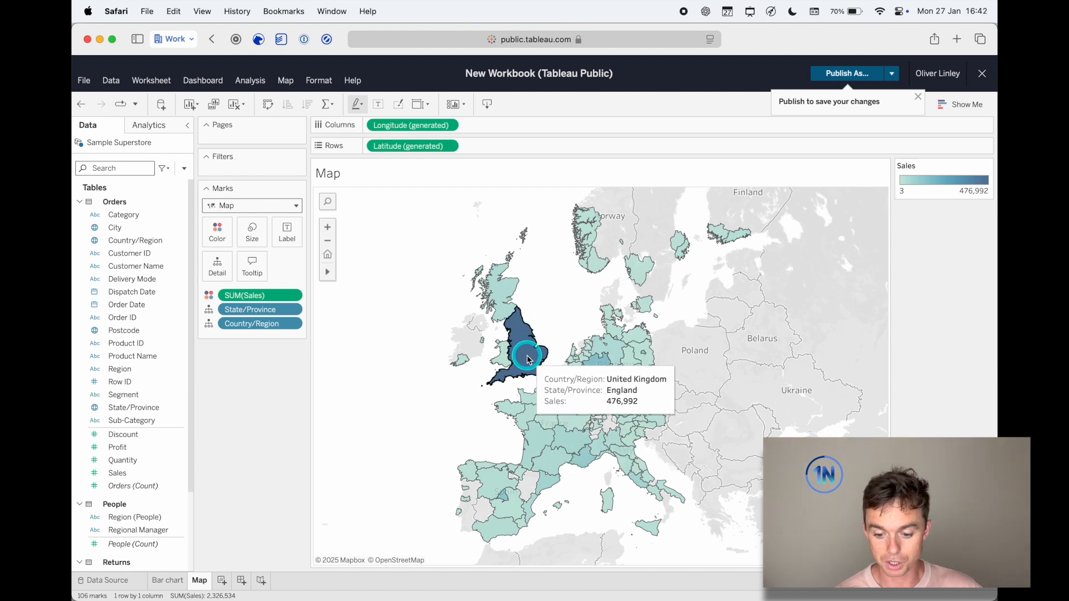
{"action": "mouse_move", "coordinate": [603, 372]}
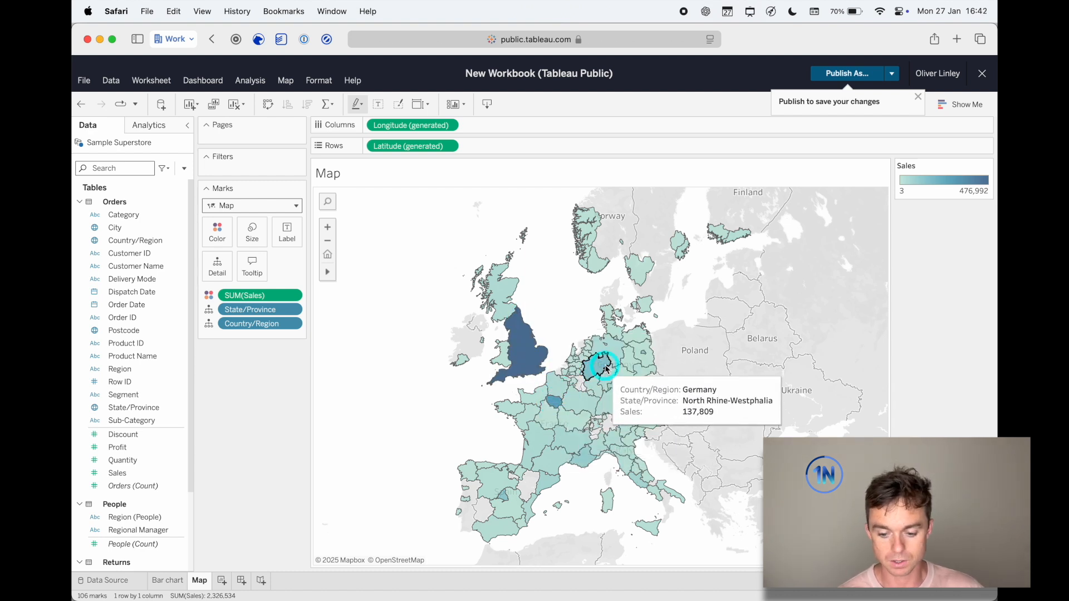
Add a worksheet named Scatterplot with the sum of Profit on Rows and the sum of Sales on Columns.
{"action": "left_click", "coordinate": [223, 581]}
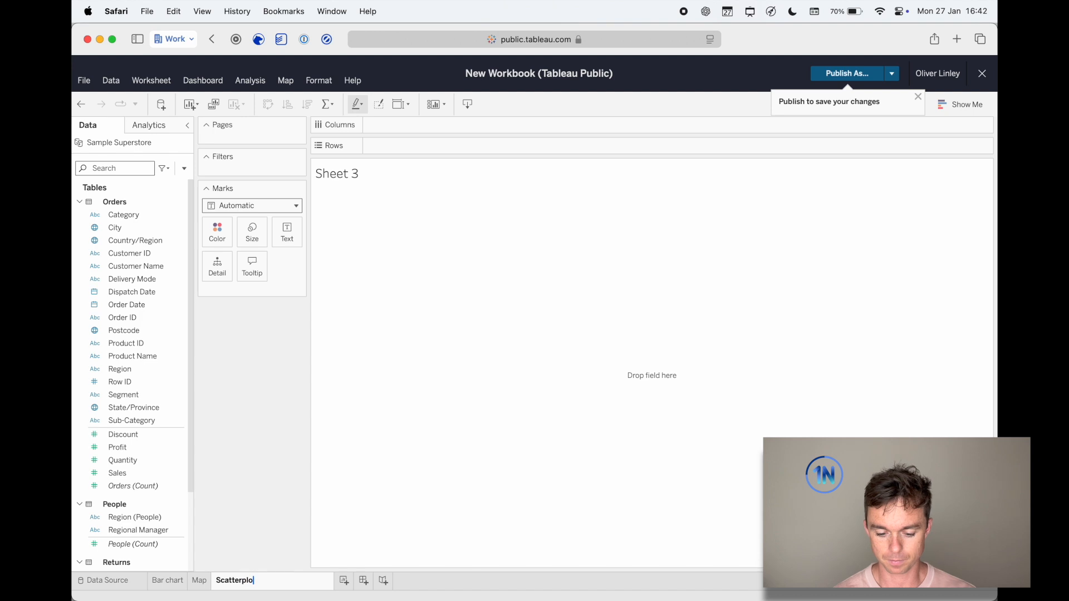
{"action": "key", "text": "Return"}
{"action": "left_click_drag", "start_coordinate": [126, 446], "coordinate": [422, 146]}
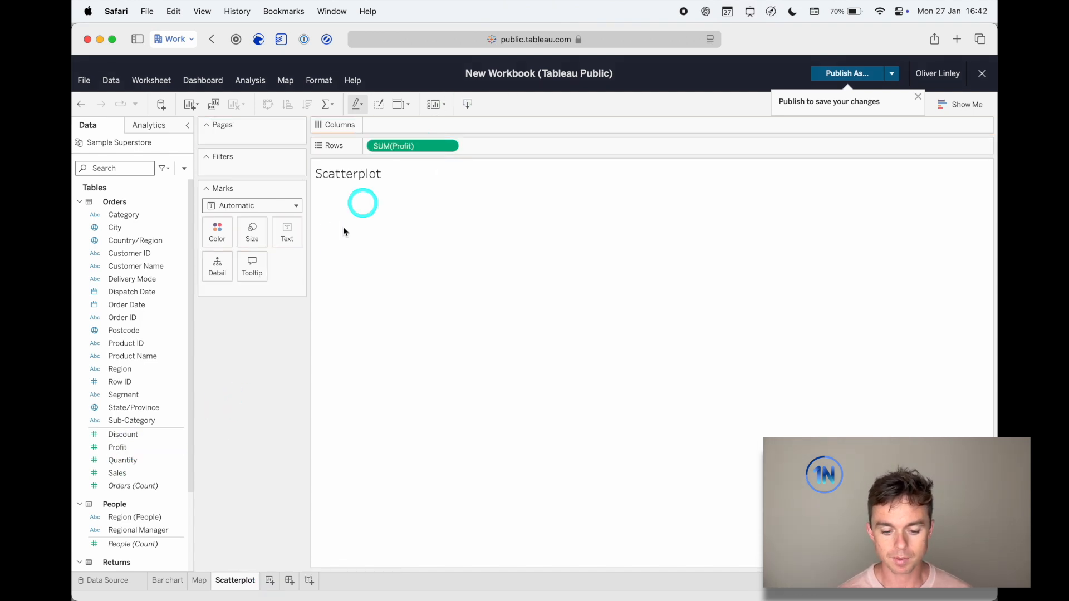
{"action": "left_click_drag", "start_coordinate": [143, 473], "coordinate": [410, 130]}
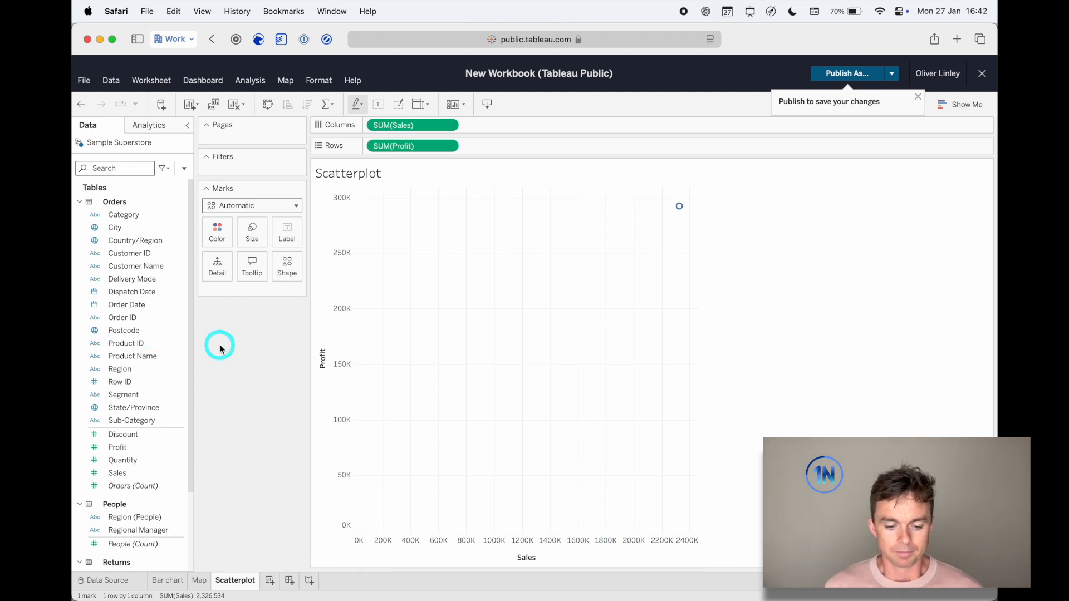
Add Product Name and Category to Detail and color the scatterplot marks by Segment.
{"action": "left_click_drag", "start_coordinate": [132, 356], "coordinate": [226, 269]}
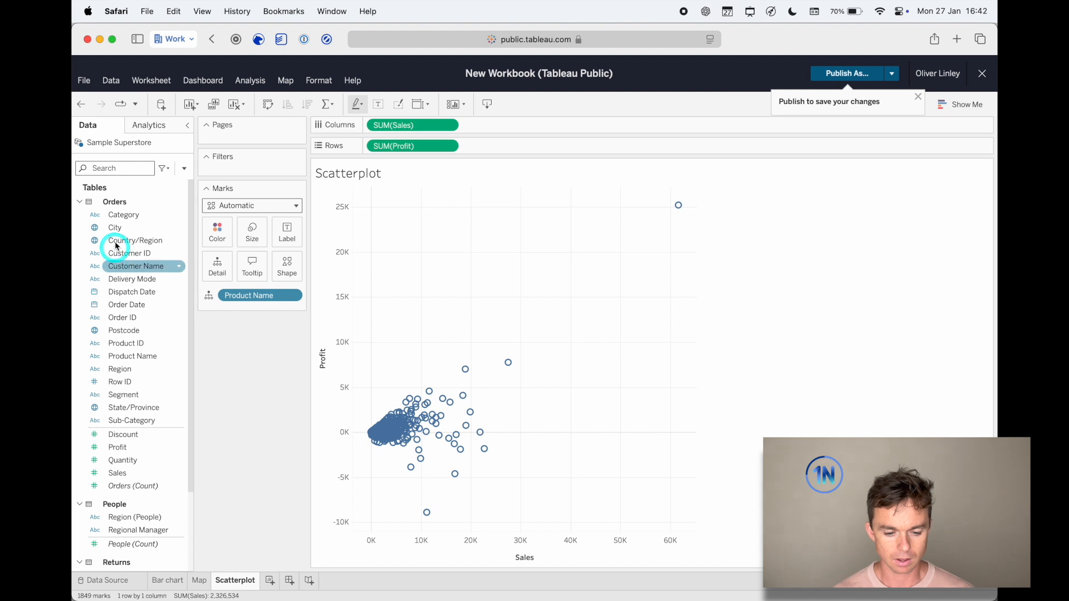
{"action": "left_click_drag", "start_coordinate": [124, 220], "coordinate": [137, 239]}
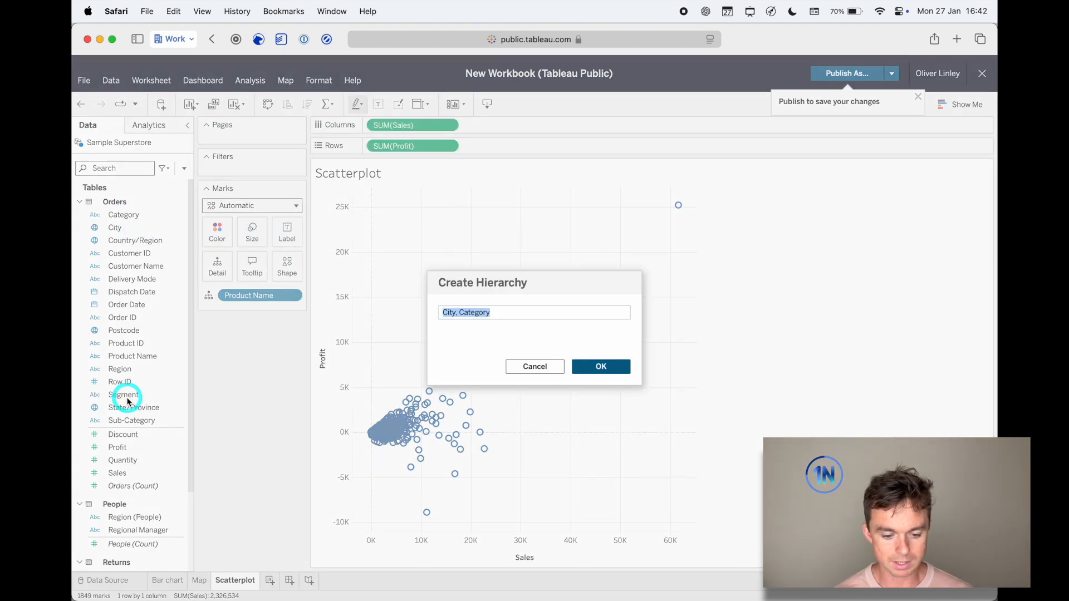
{"action": "left_click", "coordinate": [533, 367]}
{"action": "left_click_drag", "start_coordinate": [124, 394], "coordinate": [218, 230]}
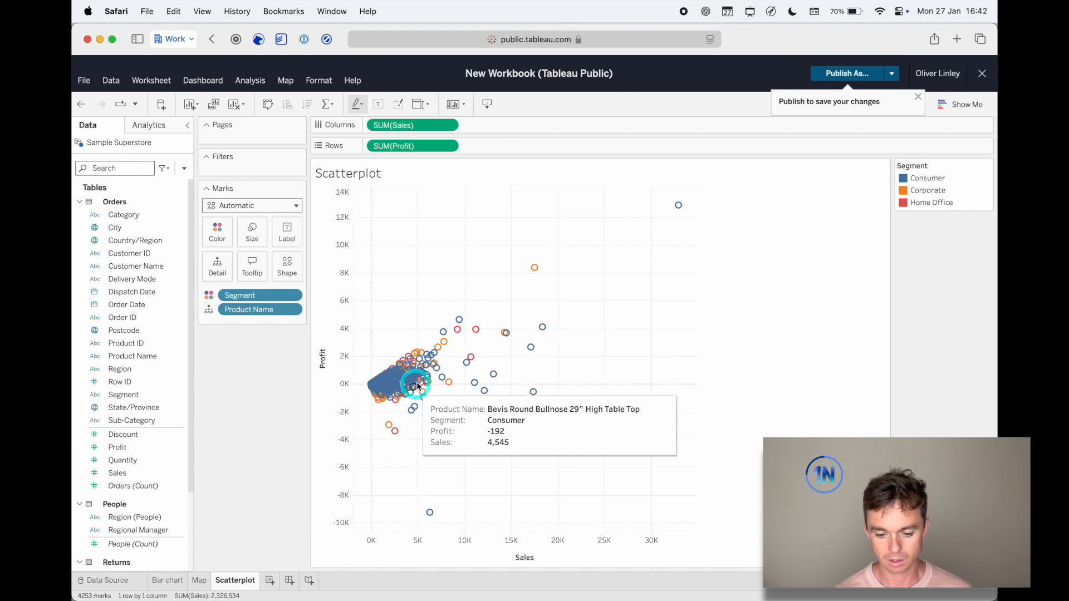
{"action": "left_click", "coordinate": [124, 217]}
{"action": "left_click_drag", "start_coordinate": [125, 220], "coordinate": [224, 275]}
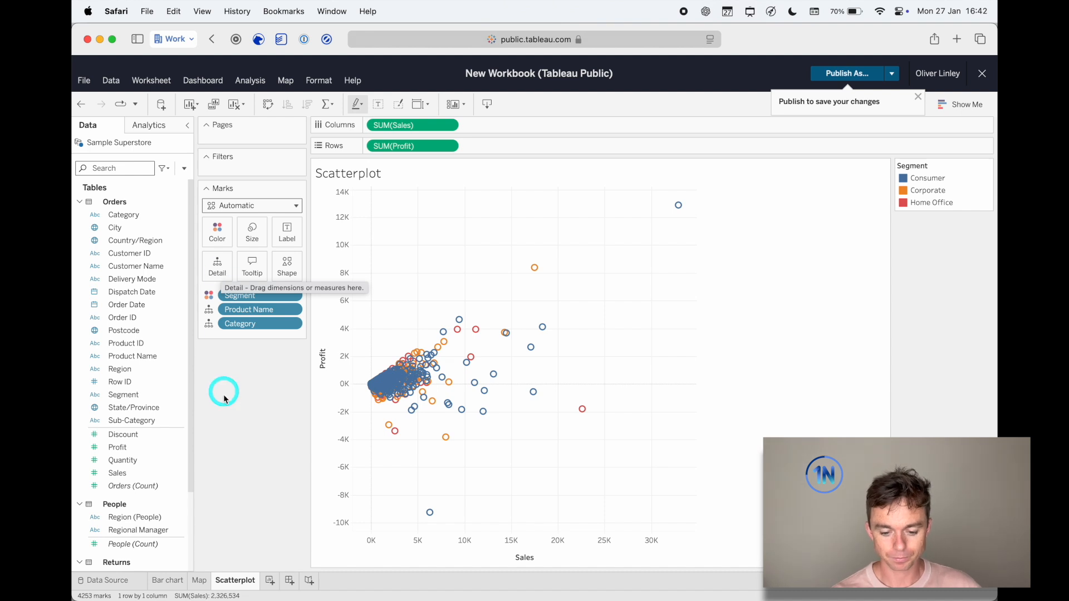
Add linear trend lines to the scatterplot.
{"action": "left_click", "coordinate": [149, 127]}
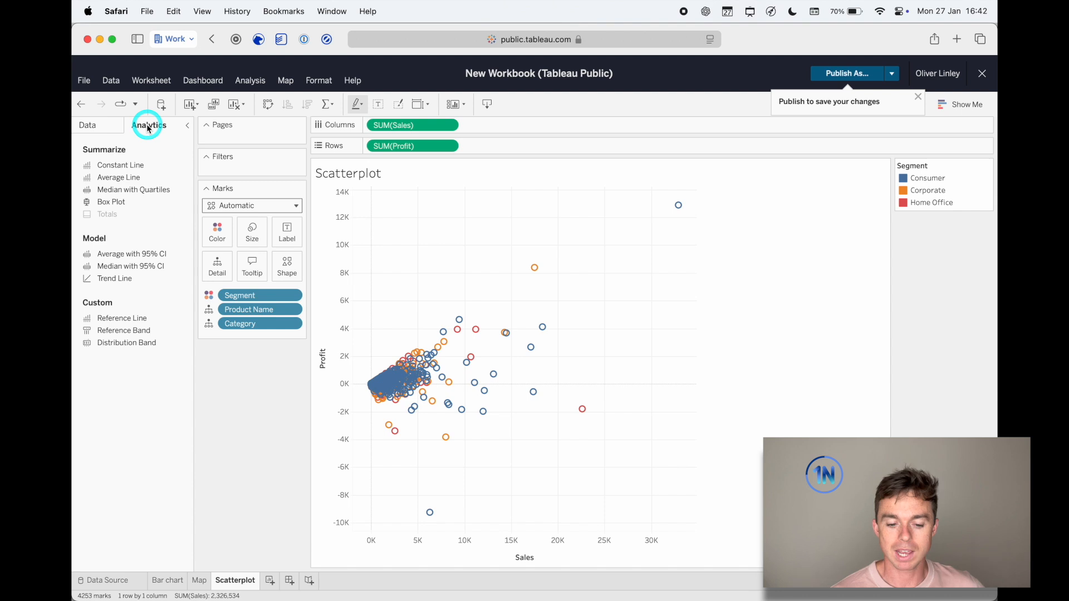
{"action": "left_click_drag", "start_coordinate": [114, 278], "coordinate": [429, 181]}
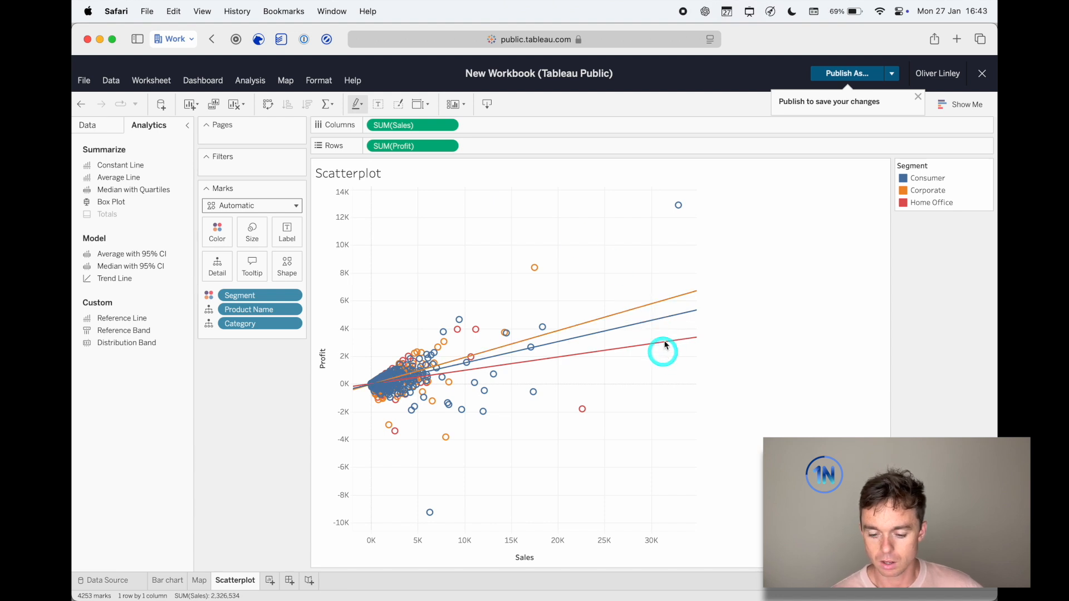
Add an Order Date filter by Years to the Bar chart sheet with all years selected.
{"action": "left_click", "coordinate": [173, 580]}
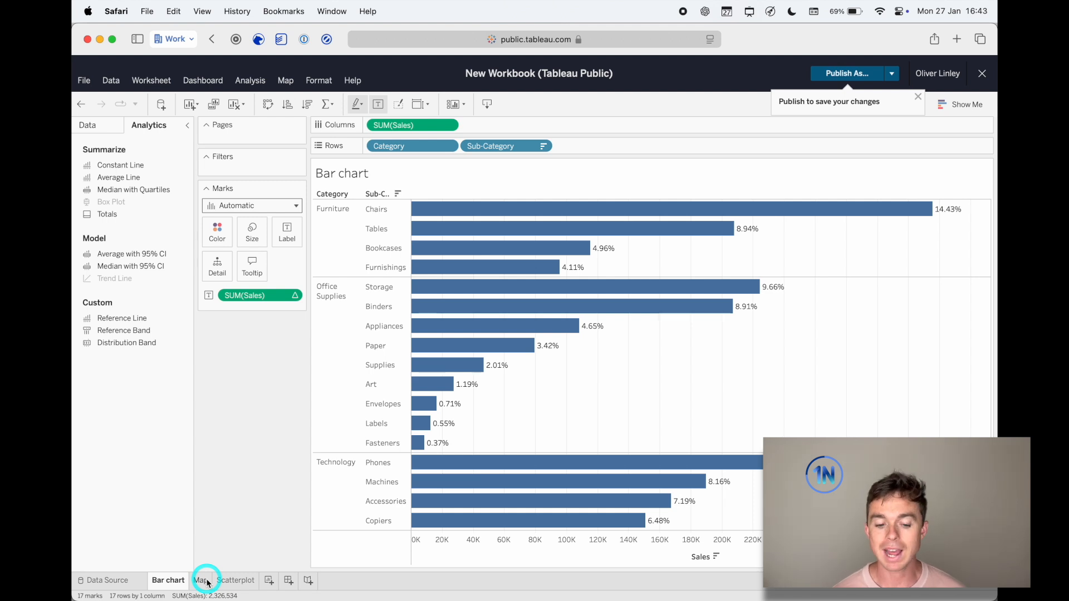
{"action": "left_click", "coordinate": [89, 125]}
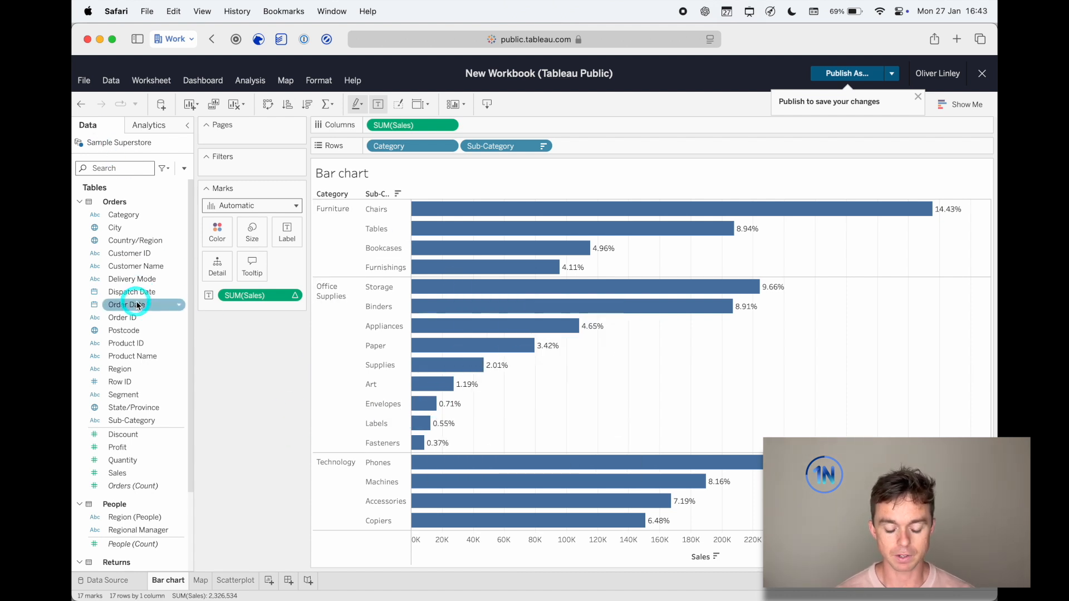
{"action": "left_click_drag", "start_coordinate": [137, 306], "coordinate": [256, 172]}
{"action": "left_click", "coordinate": [520, 246]}
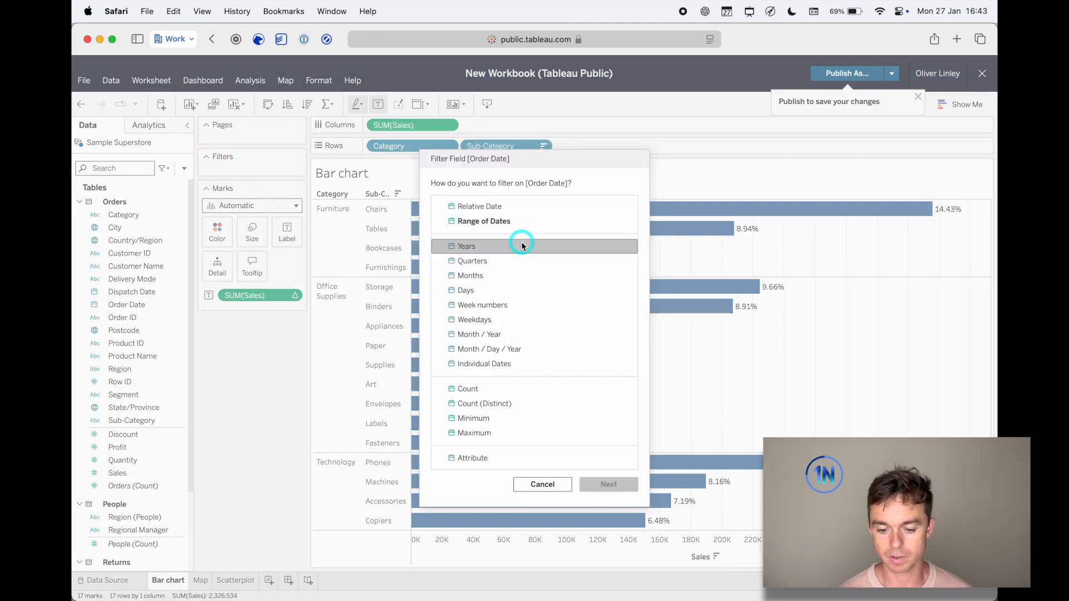
{"action": "left_click", "coordinate": [620, 482]}
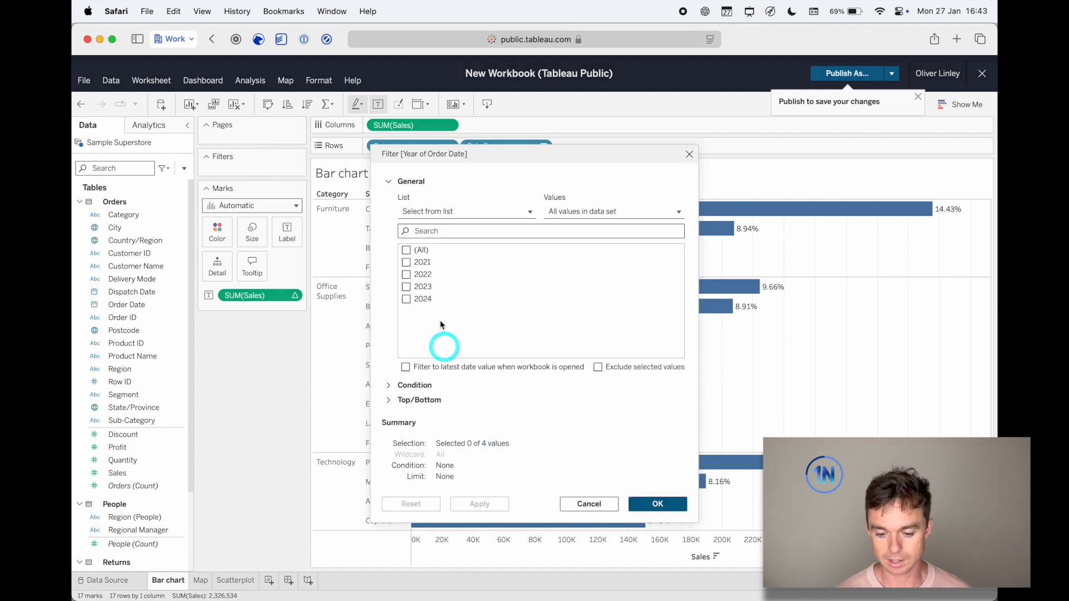
{"action": "left_click", "coordinate": [405, 250]}
{"action": "left_click", "coordinate": [659, 504]}
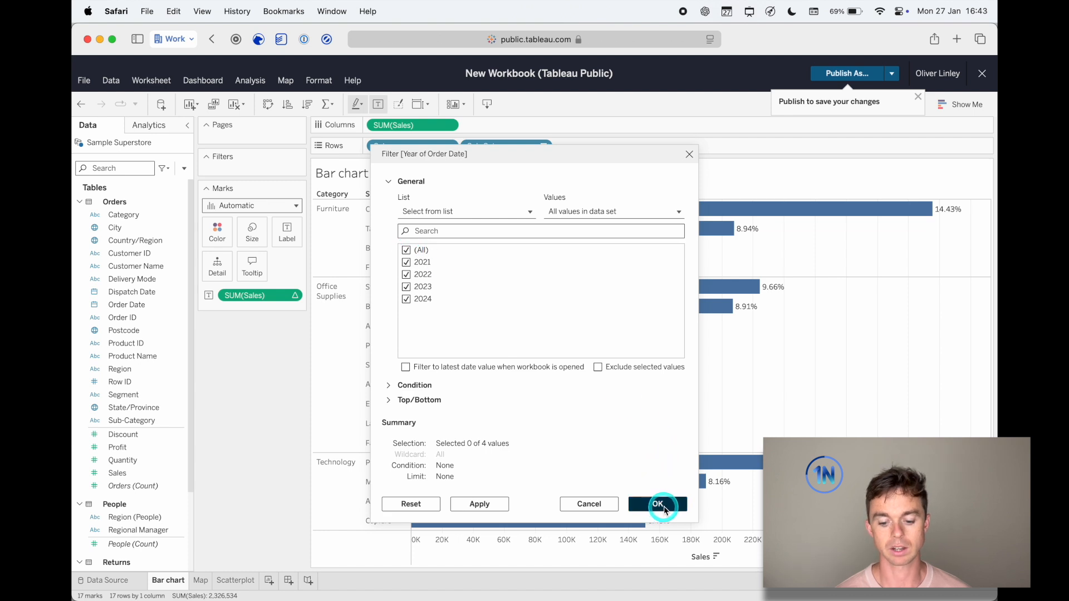
{"action": "left_click", "coordinate": [417, 326]}
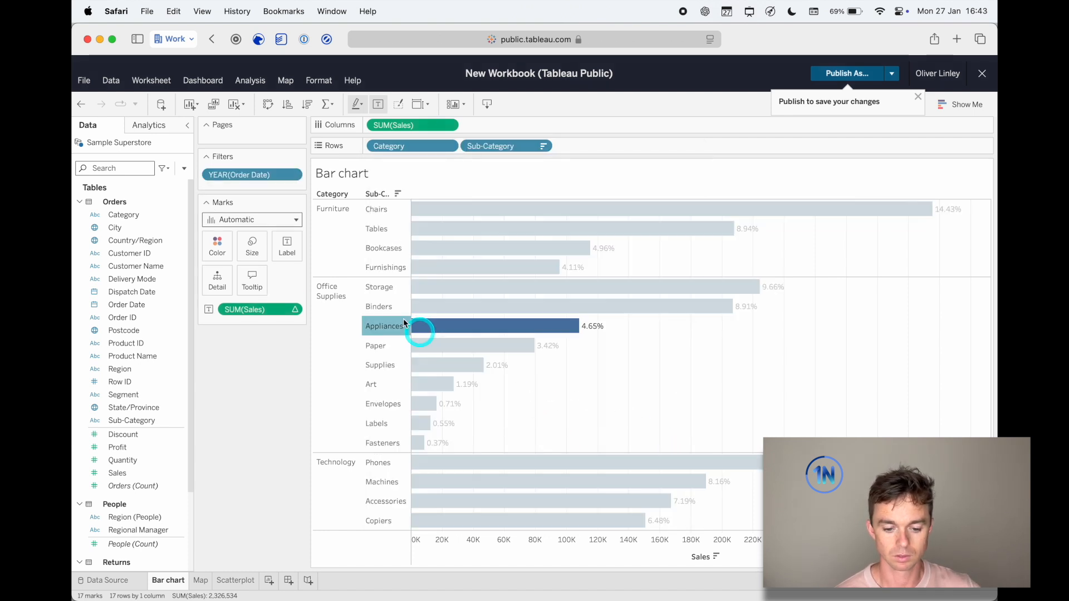
Show the Order Date year filter beside the bar chart and clear the selection of Appliances.
{"action": "left_click", "coordinate": [257, 179]}
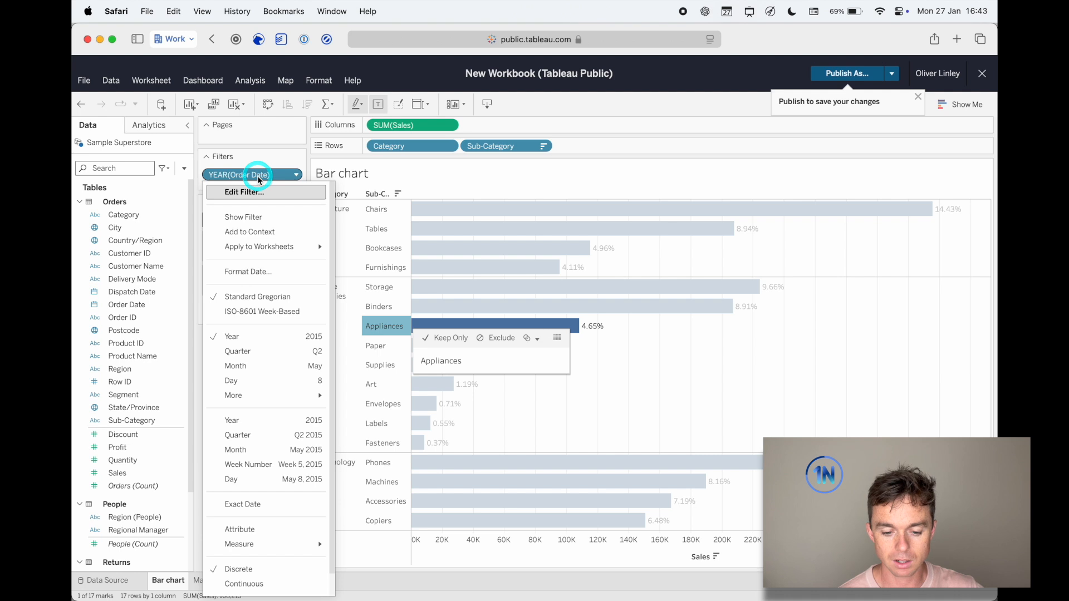
{"action": "left_click", "coordinate": [265, 220]}
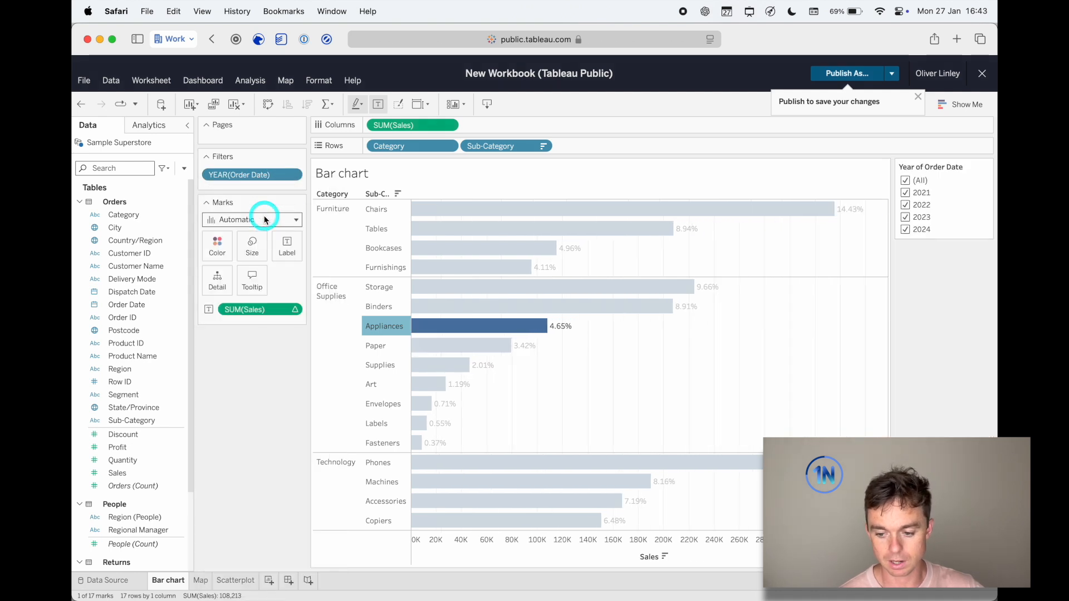
{"action": "left_click", "coordinate": [385, 328]}
{"action": "left_click", "coordinate": [922, 207]}
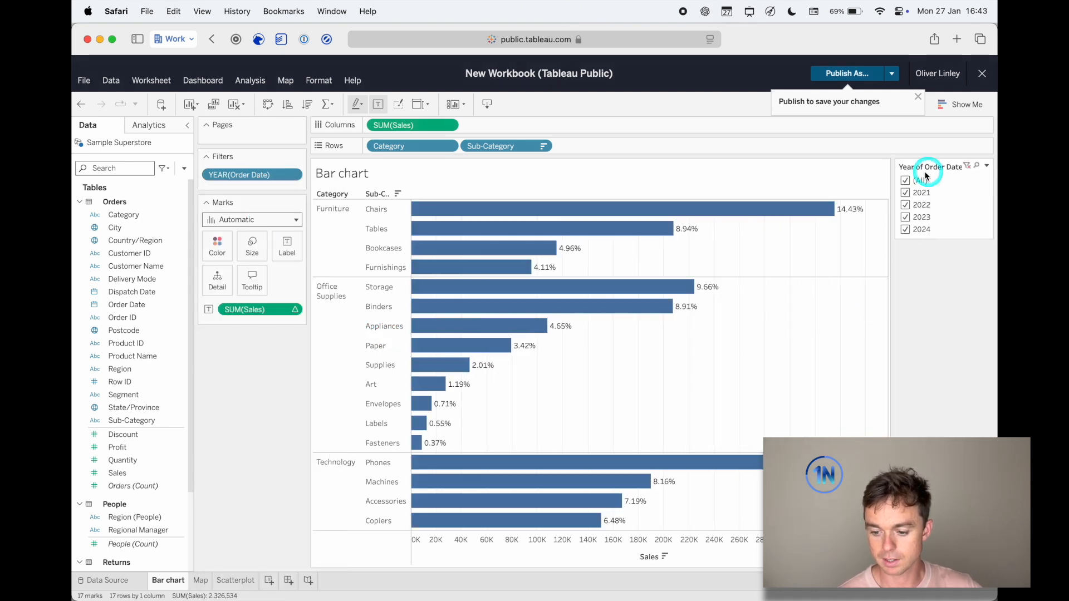
Add a Category filter with all categories selected to the Map sheet and show it beside the map.
{"action": "left_click", "coordinate": [196, 580]}
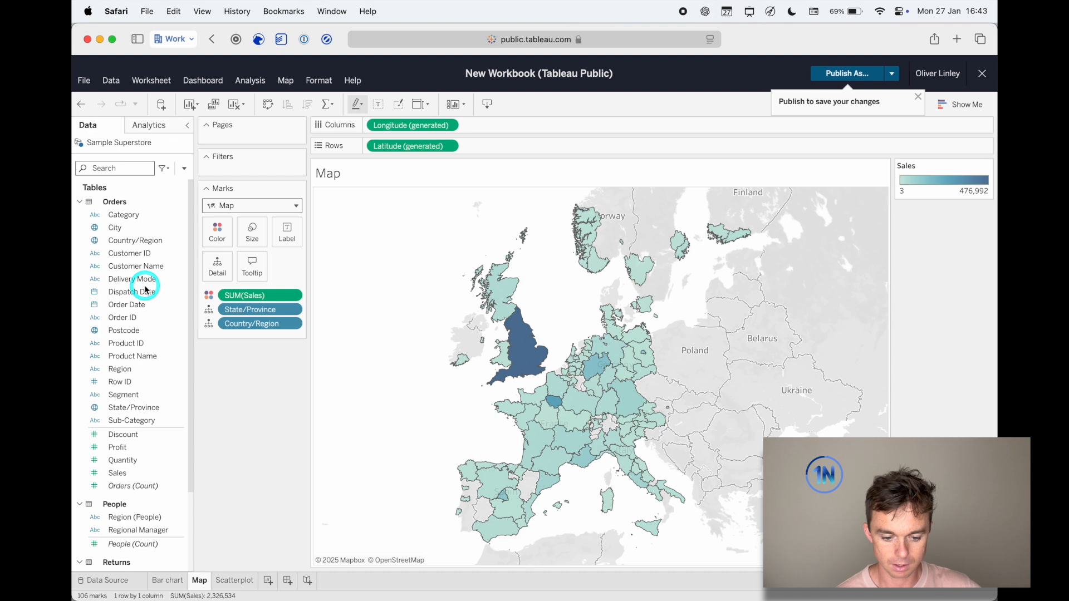
{"action": "right_click", "coordinate": [143, 216]}
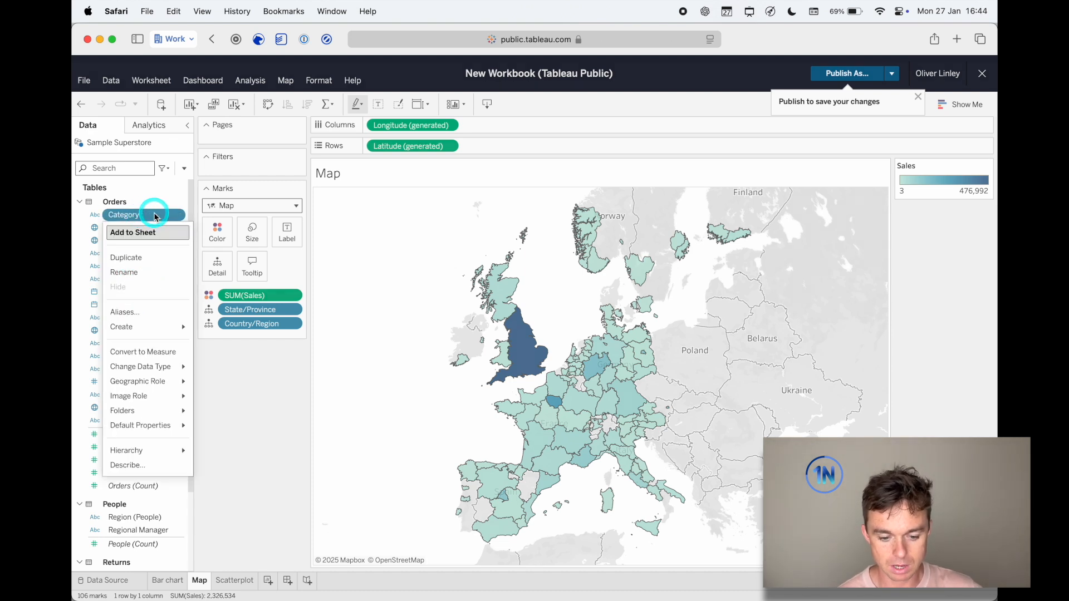
{"action": "left_click", "coordinate": [234, 442]}
{"action": "left_click_drag", "start_coordinate": [134, 214], "coordinate": [256, 171]}
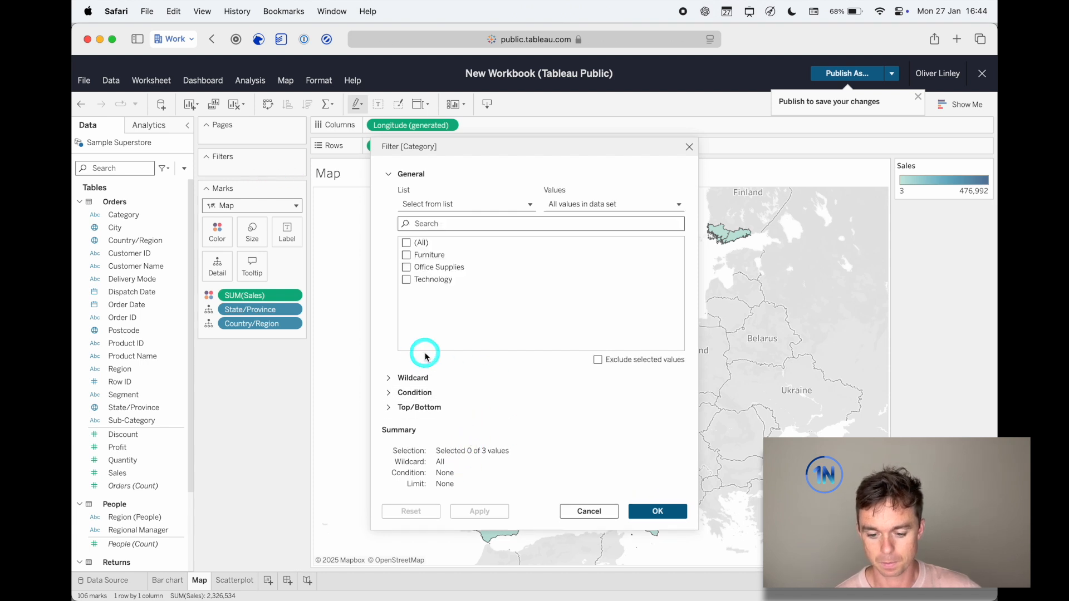
{"action": "left_click", "coordinate": [405, 243]}
{"action": "left_click", "coordinate": [658, 511]}
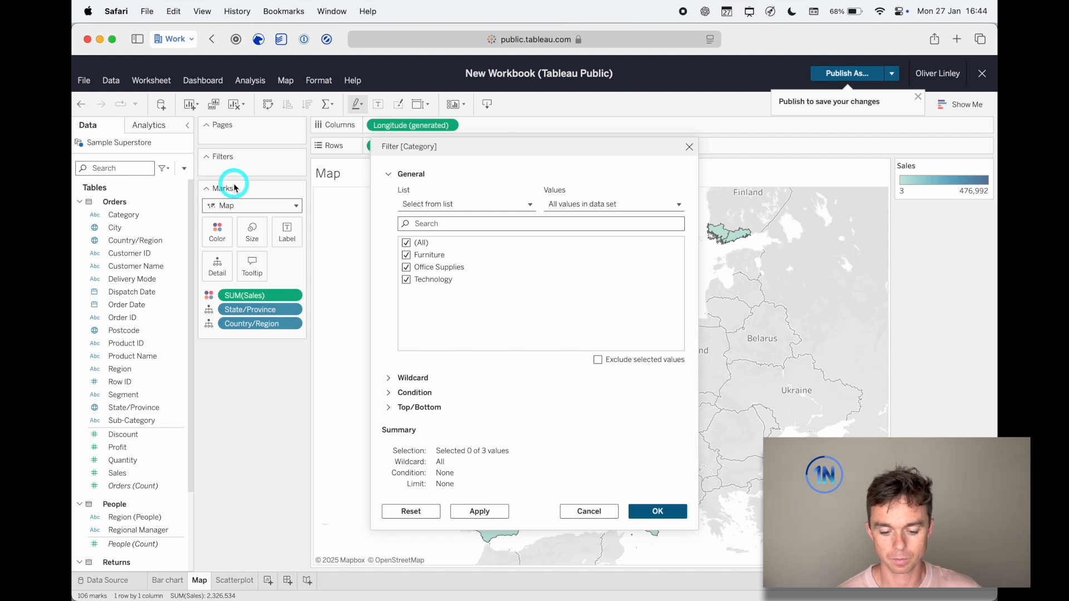
{"action": "right_click", "coordinate": [248, 174]}
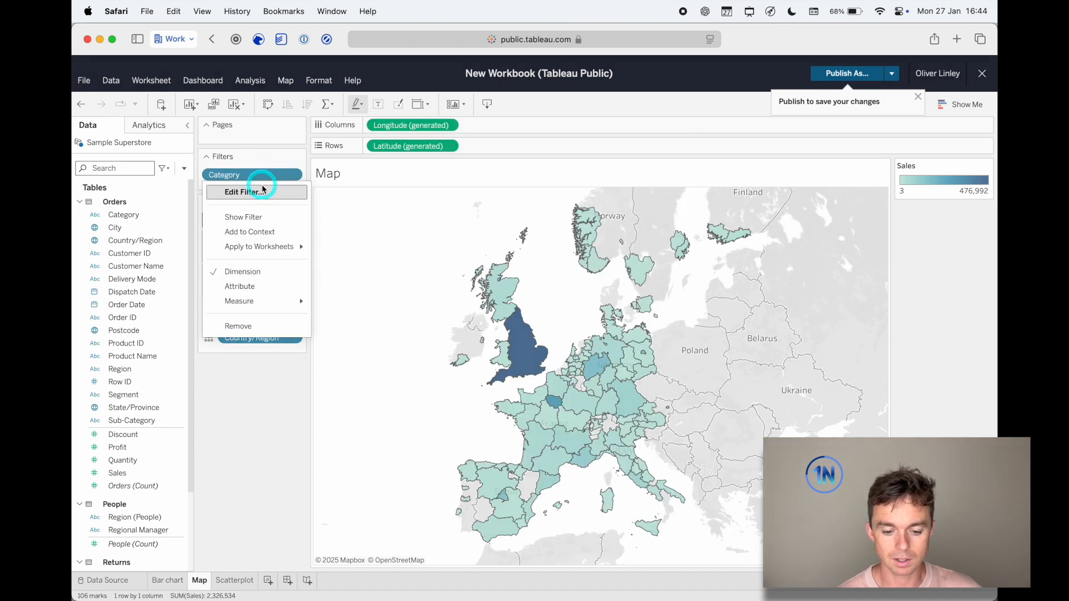
{"action": "left_click", "coordinate": [255, 218]}
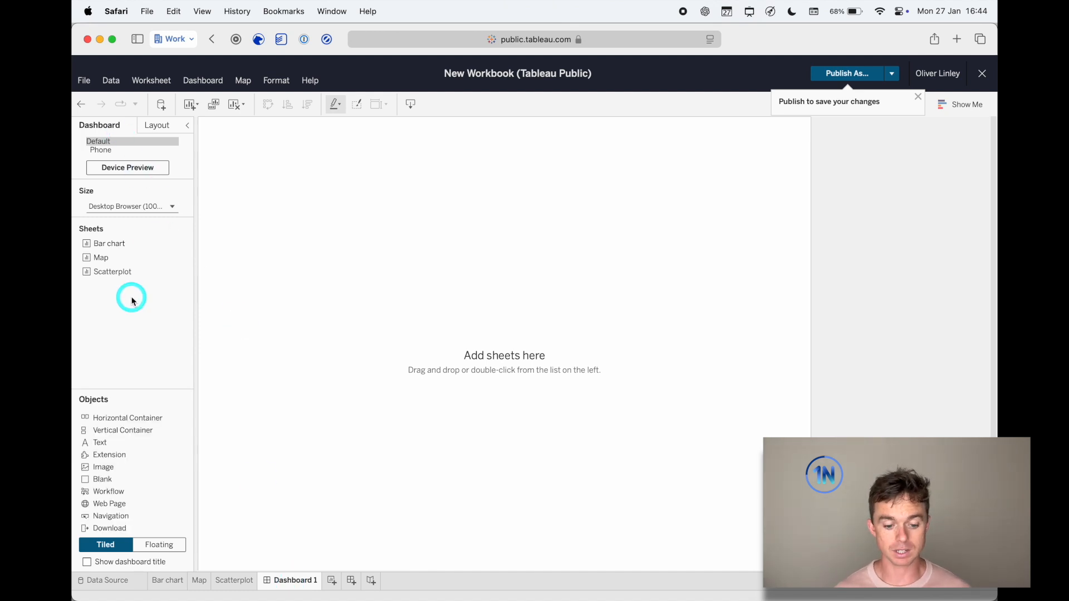
Set the size of the new dashboard to Automatic.
{"action": "left_click", "coordinate": [155, 207]}
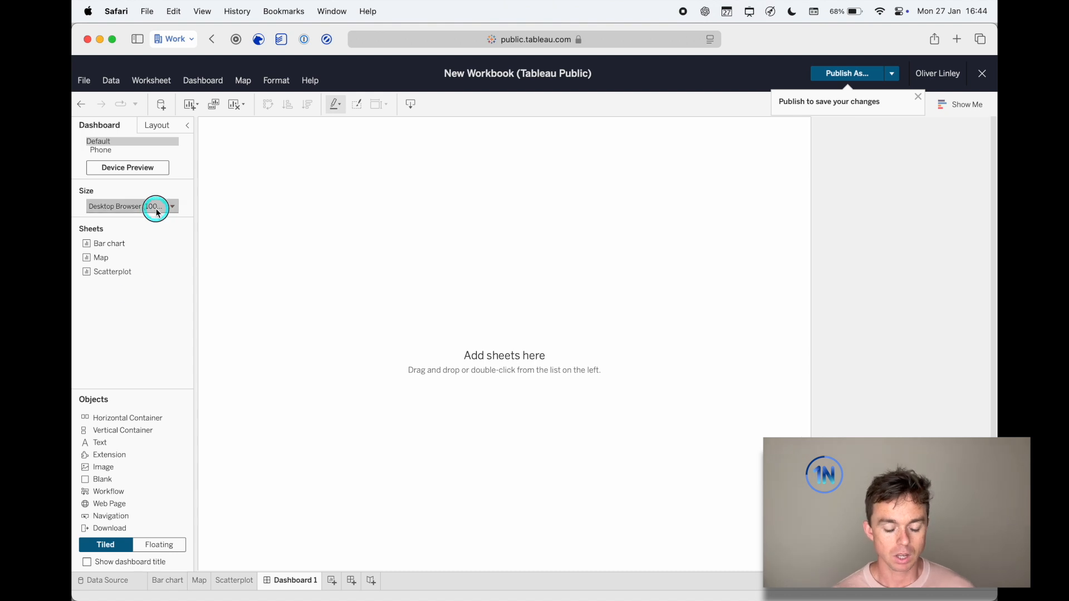
{"action": "left_click", "coordinate": [166, 234]}
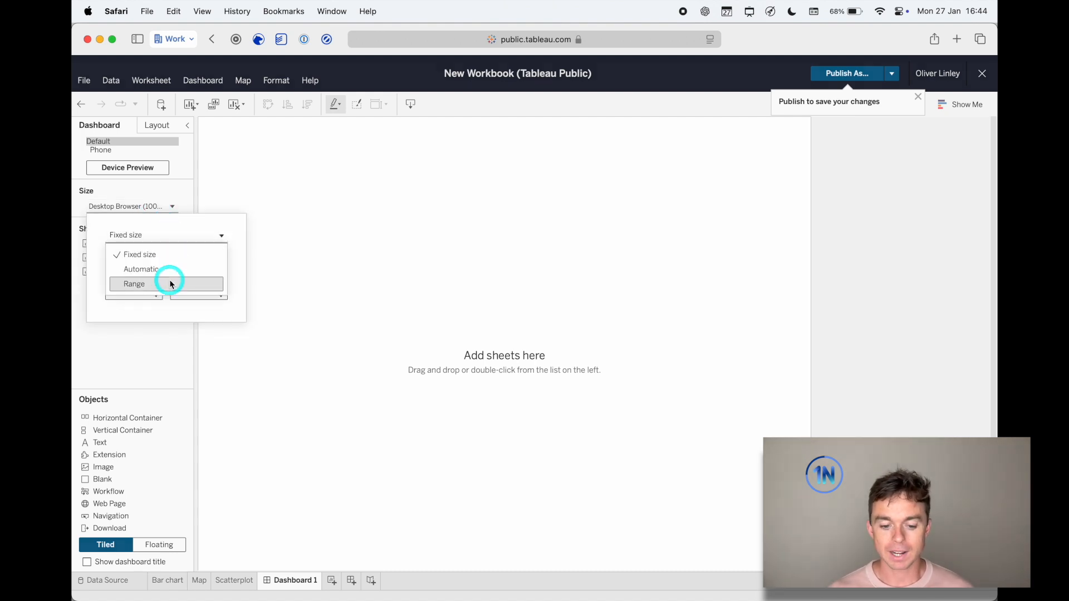
{"action": "left_click", "coordinate": [189, 243]}
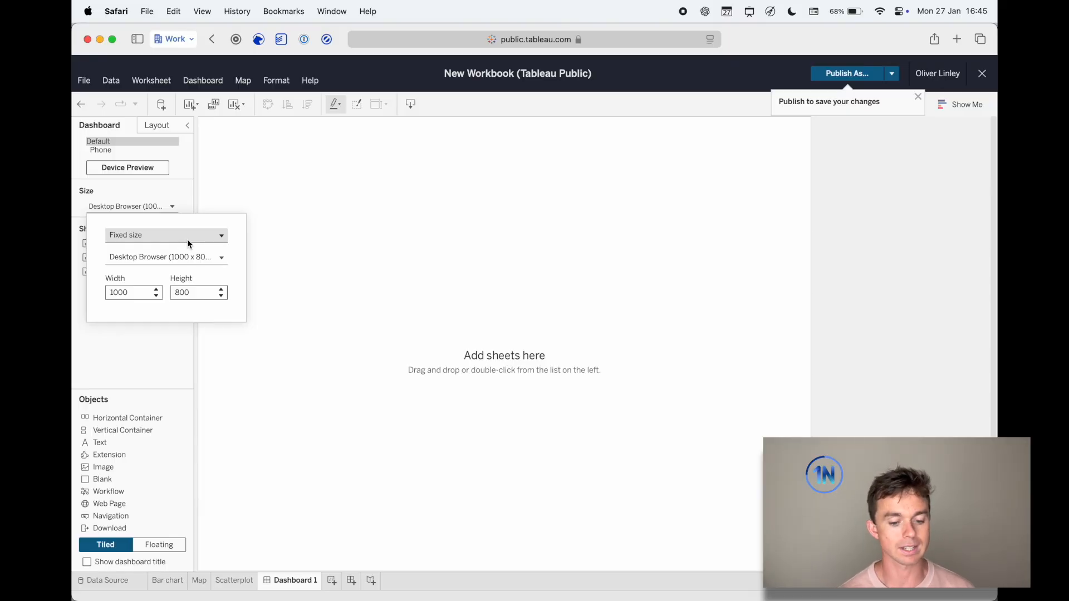
{"action": "left_click", "coordinate": [221, 257]}
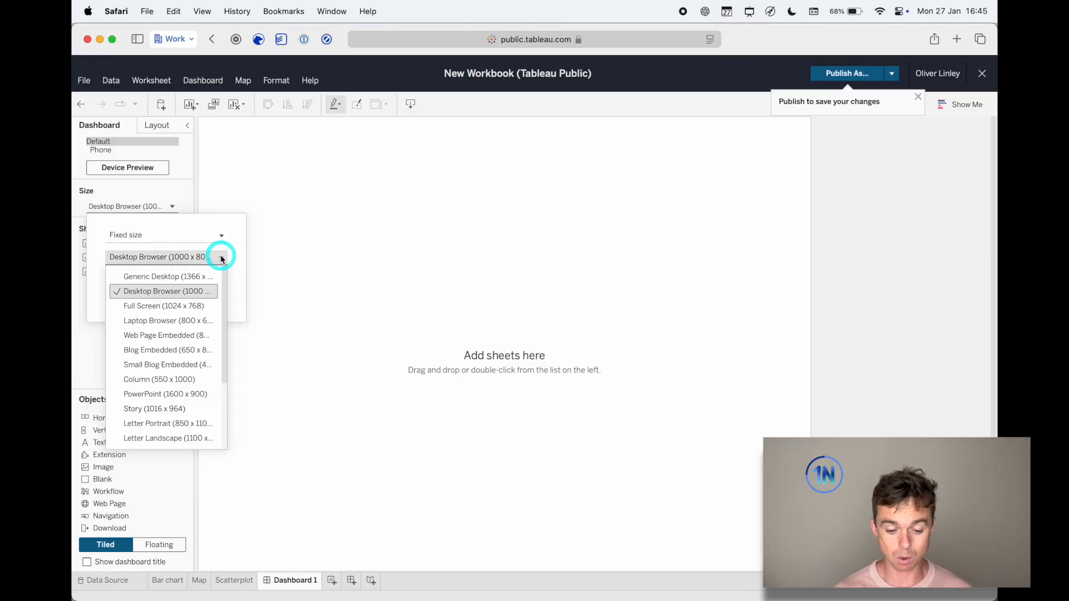
{"action": "left_click", "coordinate": [221, 257]}
{"action": "left_click", "coordinate": [204, 241]}
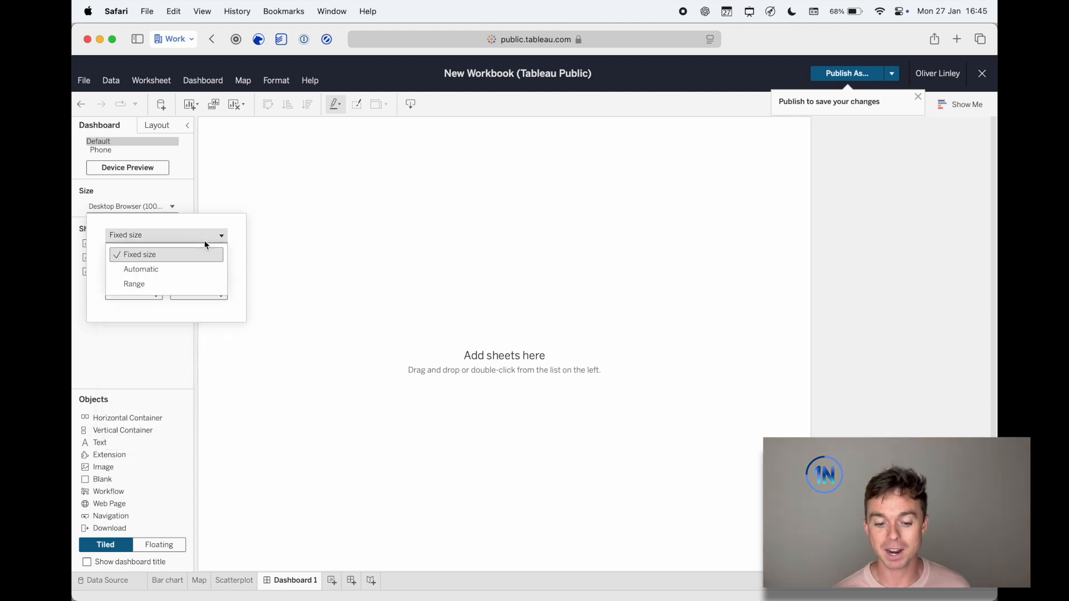
{"action": "left_click", "coordinate": [167, 270]}
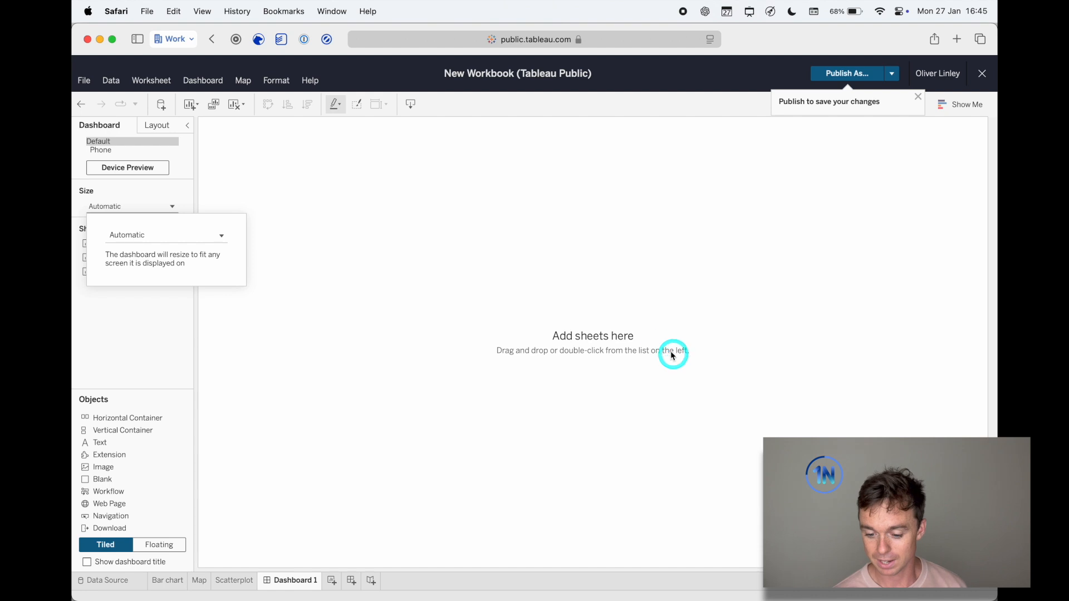
{"action": "left_click", "coordinate": [158, 334]}
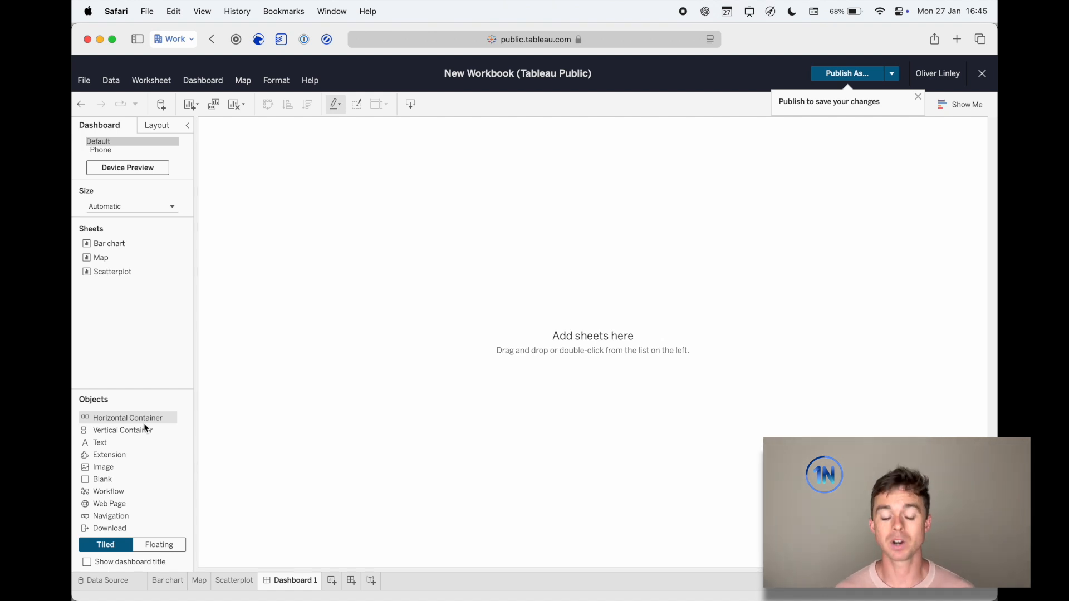
{"action": "key", "text": "alt+super+a"}
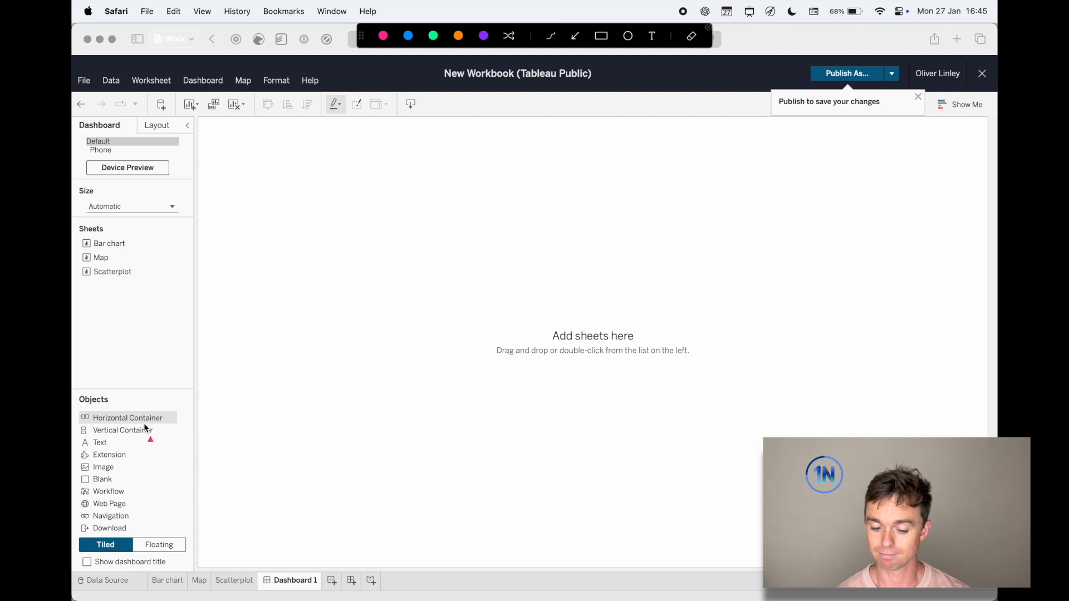
{"action": "left_click_drag", "start_coordinate": [160, 261], "coordinate": [345, 250]}
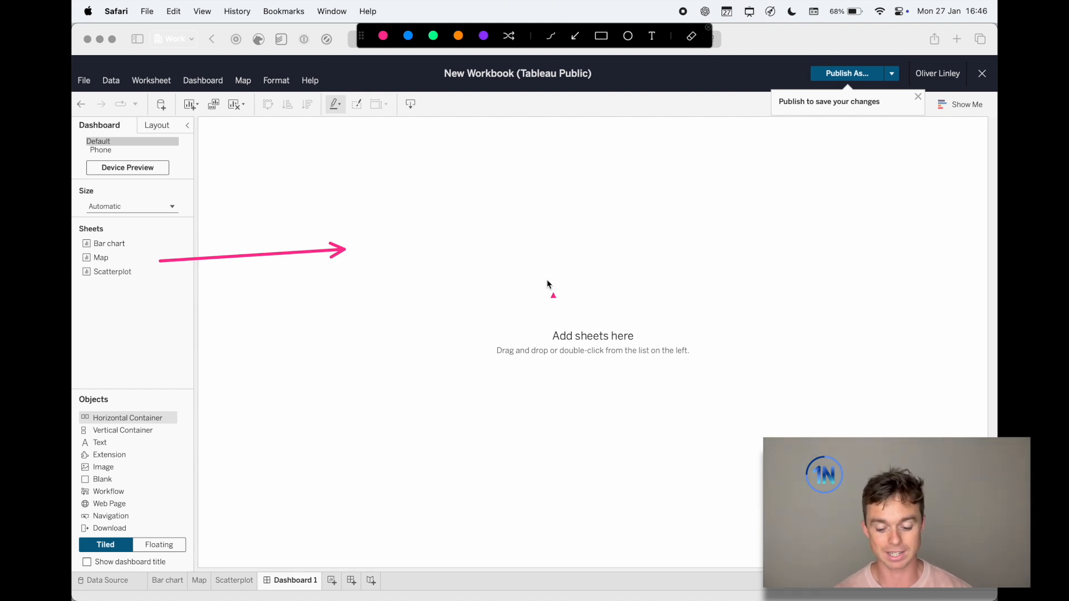
{"action": "key", "text": "Escape"}
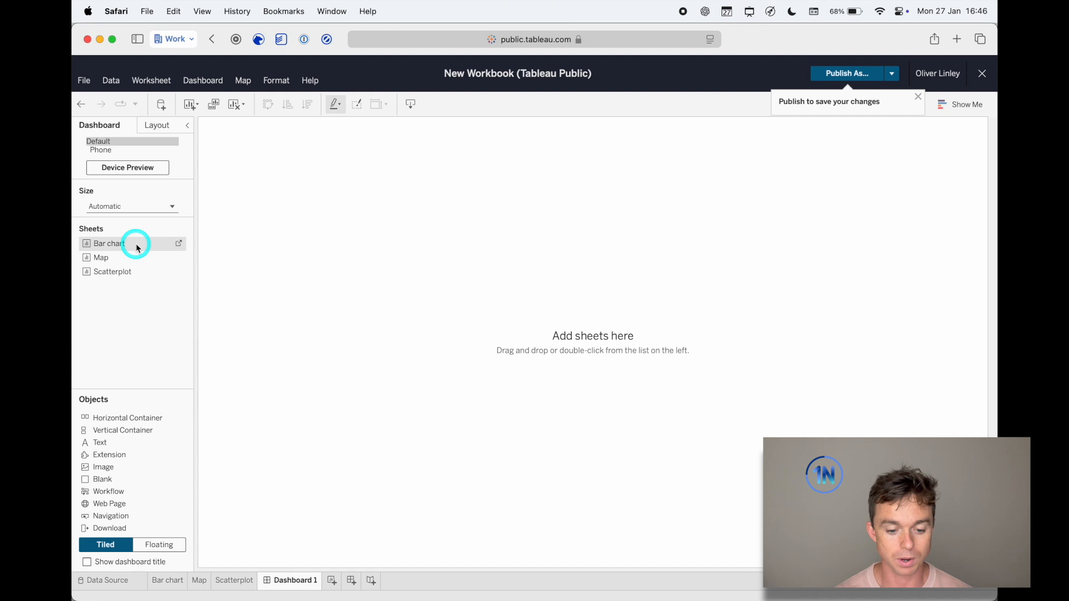
Add the Bar chart sheet to the empty dashboard and dismiss the reminder to publish.
{"action": "mouse_move", "coordinate": [138, 247]}
{"action": "left_mouse_down"}
{"action": "mouse_move", "coordinate": [270, 222]}
{"action": "mouse_move", "coordinate": [307, 236]}
{"action": "mouse_move", "coordinate": [255, 247]}
{"action": "left_mouse_up"}
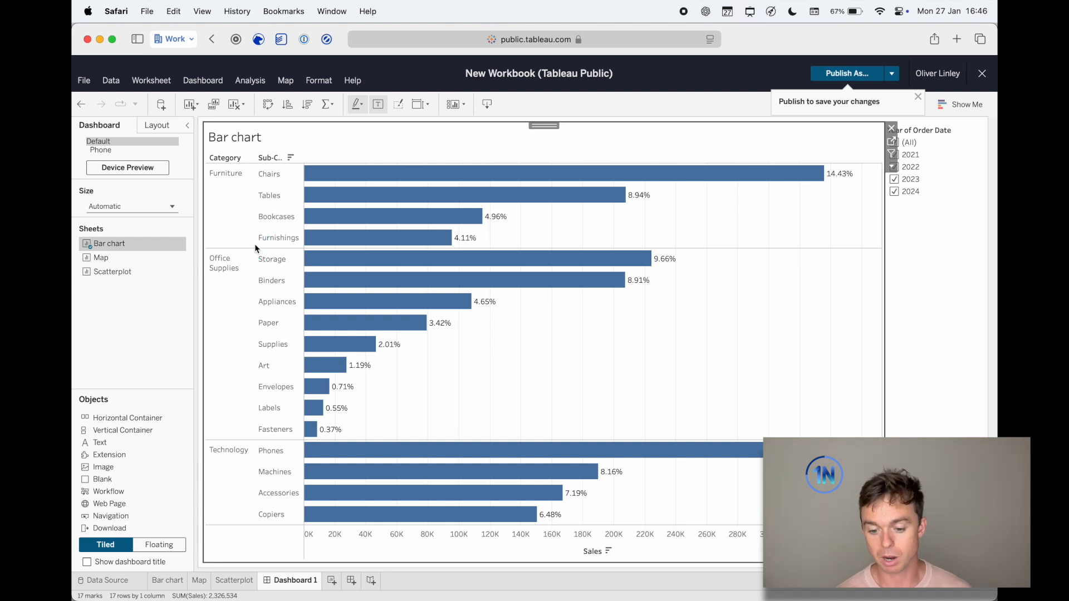
{"action": "left_click", "coordinate": [918, 96]}
{"action": "left_click", "coordinate": [938, 169]}
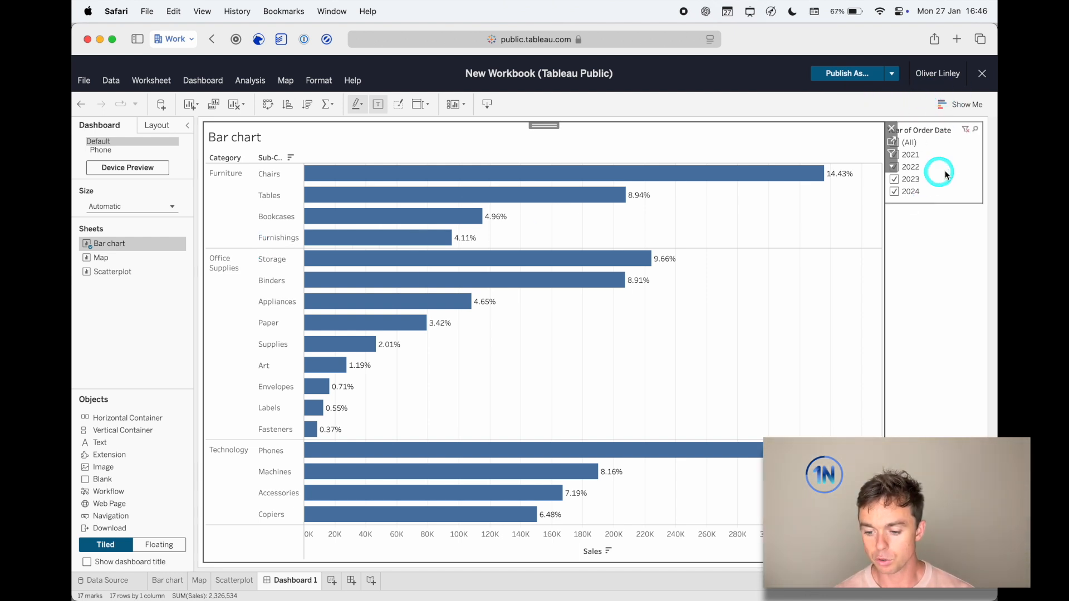
{"action": "left_click", "coordinate": [953, 170]}
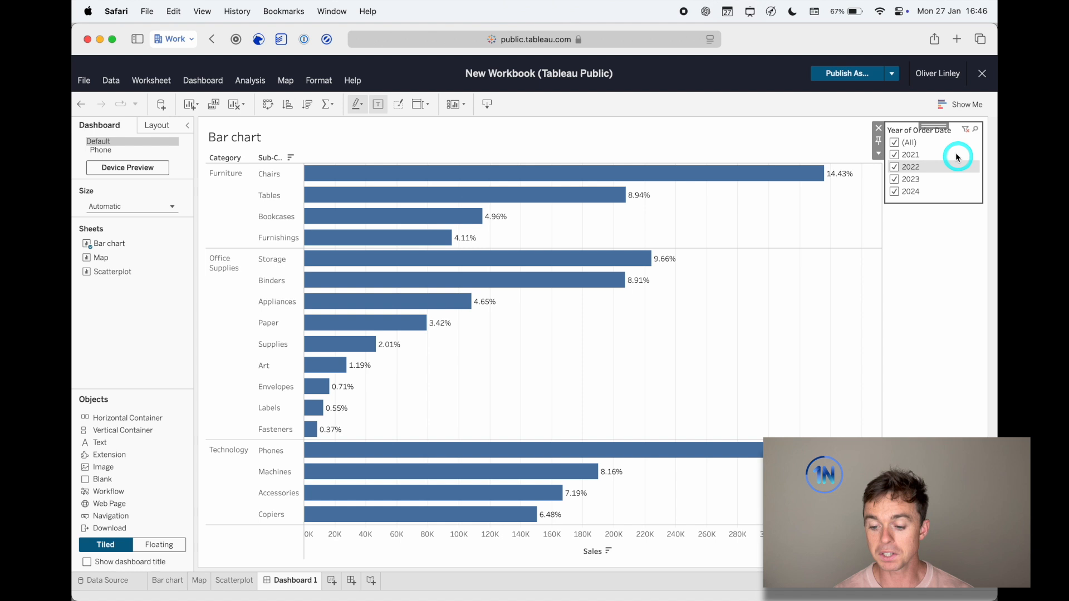
{"action": "left_click", "coordinate": [773, 269]}
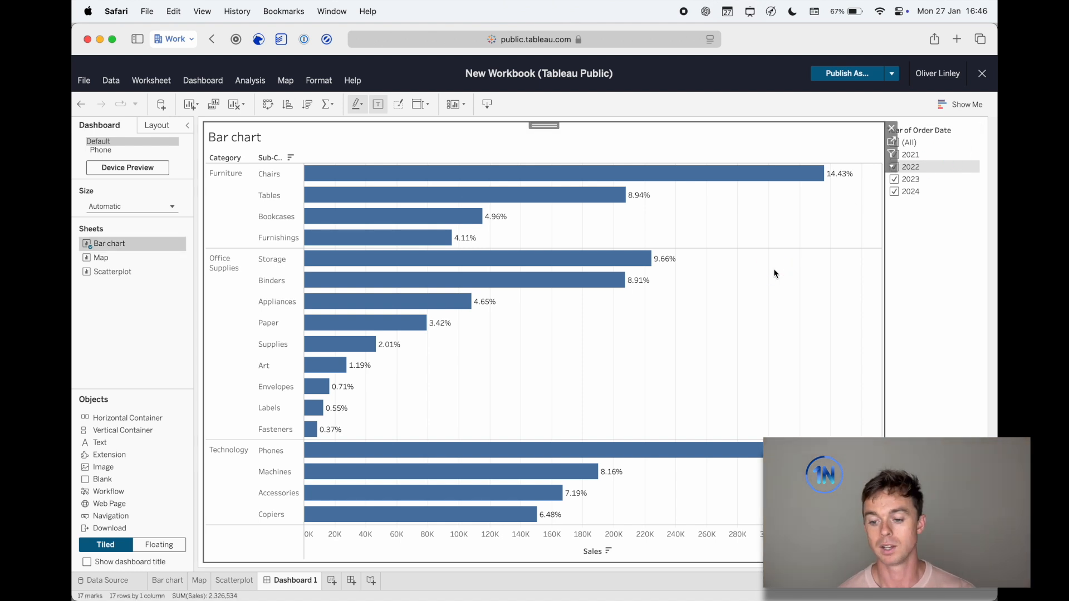
{"action": "left_click", "coordinate": [773, 268]}
Place the Map sheet to the right of the bar chart and the Scatterplot sheet across the full width below them.
{"action": "left_click", "coordinate": [125, 259]}
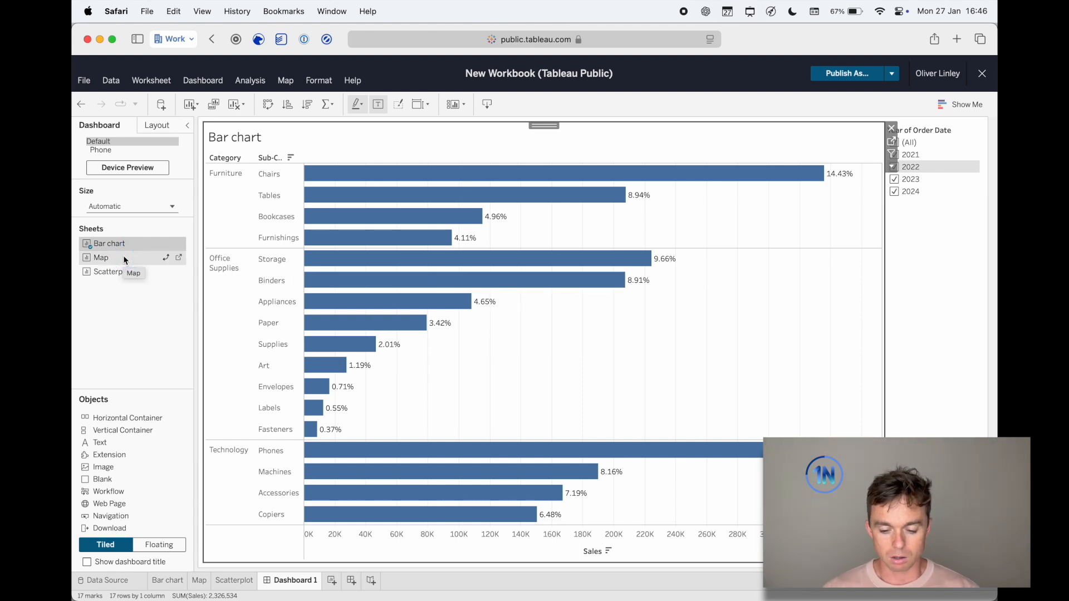
{"action": "left_click", "coordinate": [123, 277]}
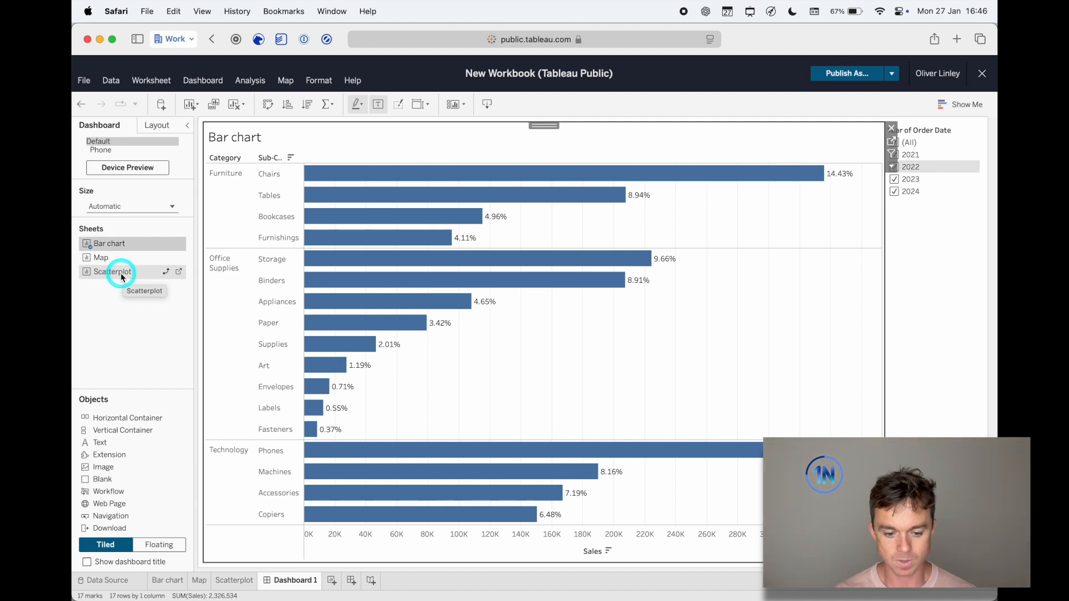
{"action": "left_click_drag", "start_coordinate": [117, 260], "coordinate": [776, 304]}
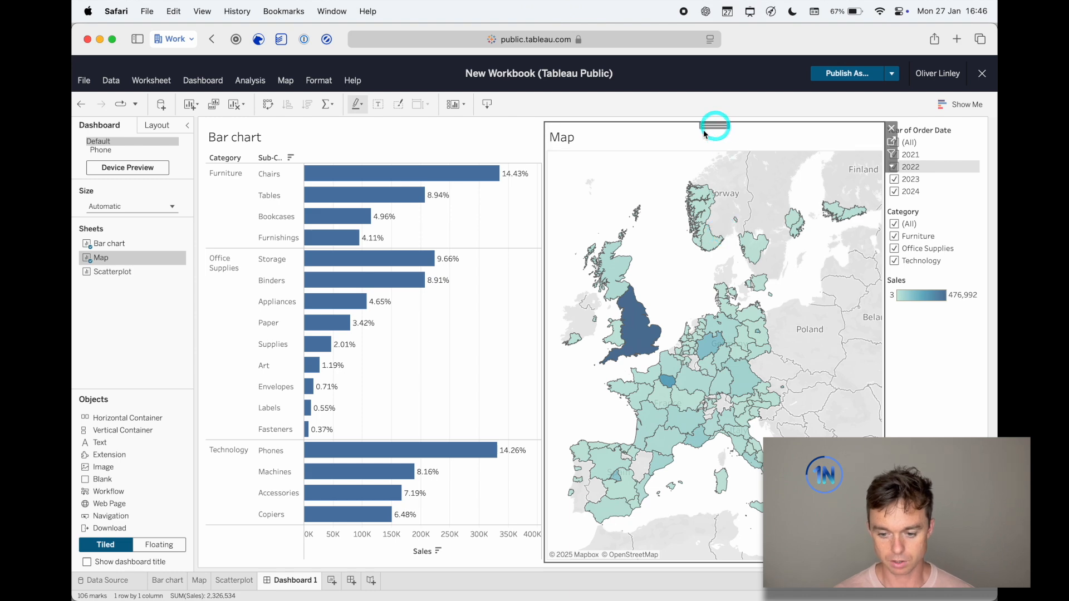
{"action": "left_click_drag", "start_coordinate": [125, 276], "coordinate": [491, 548]}
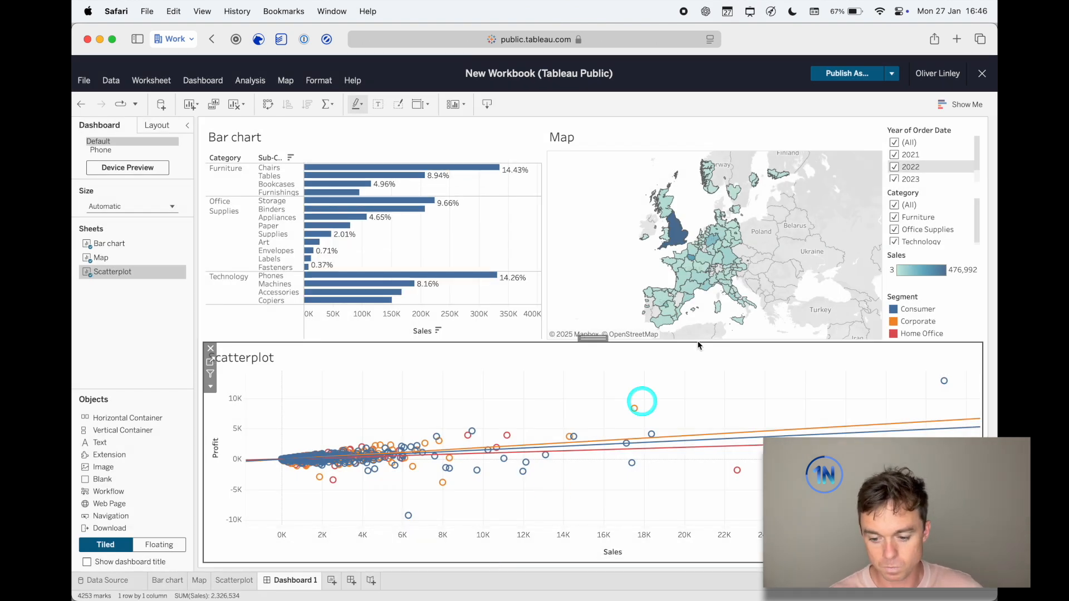
Move the scatterplot between the bar chart and the map, and reposition the map to the left of the scatterplot.
{"action": "left_click", "coordinate": [847, 199]}
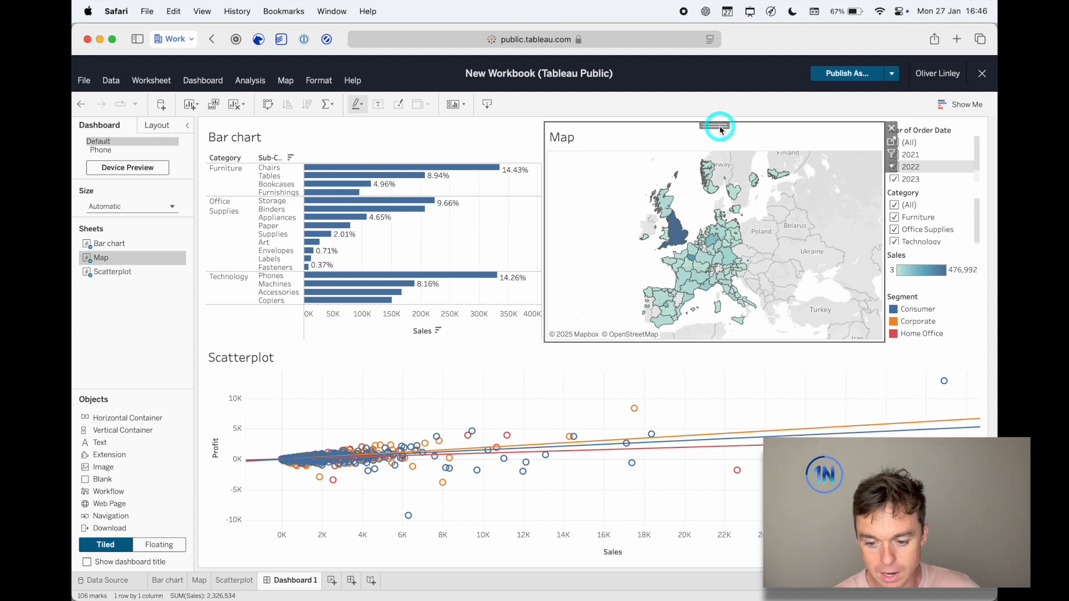
{"action": "left_click", "coordinate": [591, 363]}
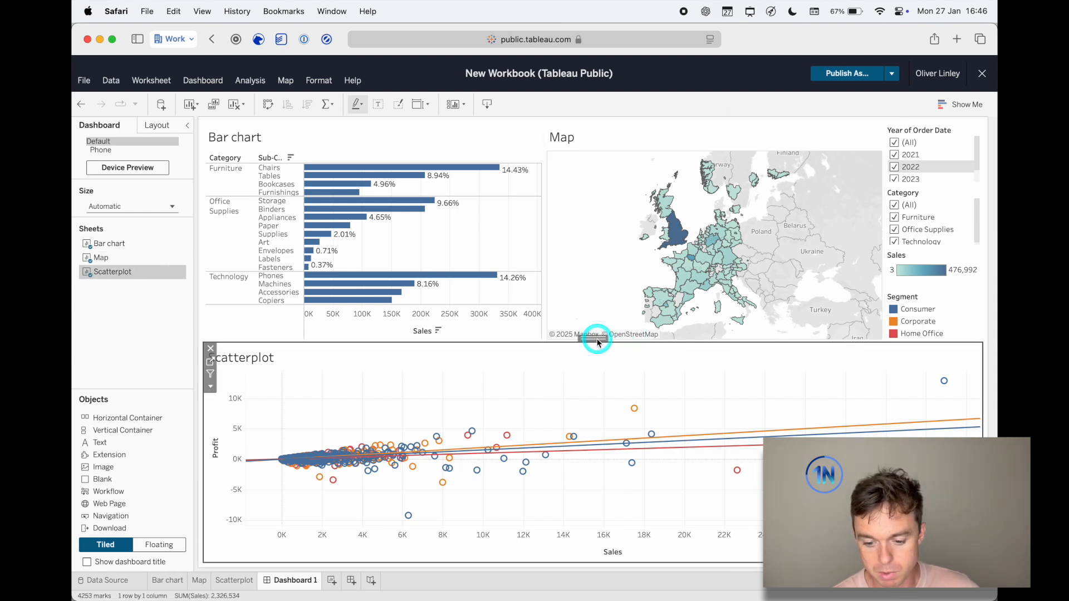
{"action": "left_click_drag", "start_coordinate": [597, 338], "coordinate": [539, 258]}
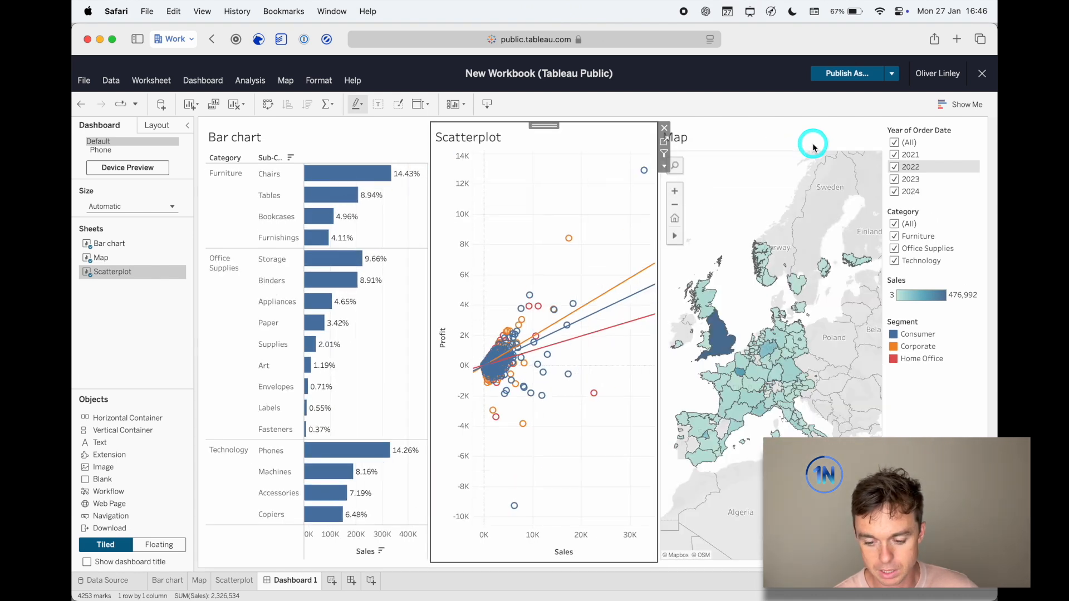
{"action": "left_click", "coordinate": [791, 141]}
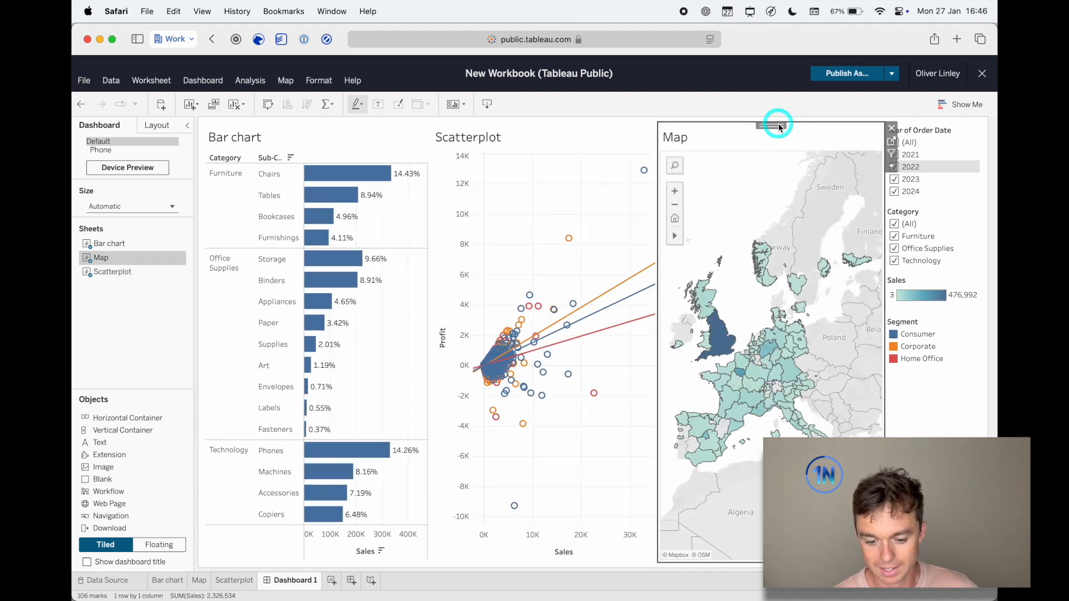
{"action": "left_click_drag", "start_coordinate": [778, 127], "coordinate": [543, 382]}
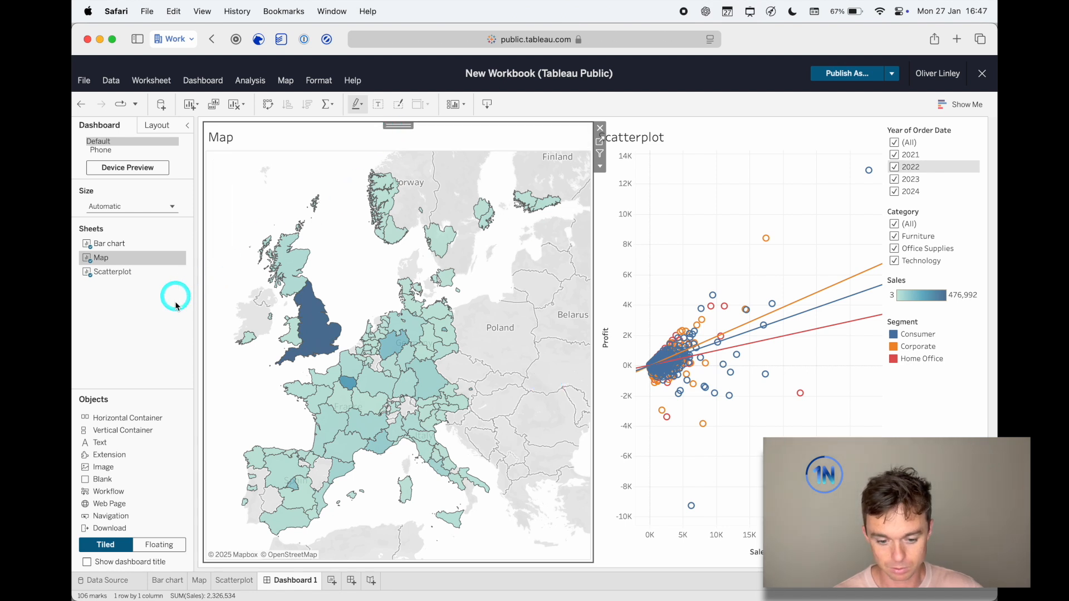
Remove the Bar chart sheet squeezed between the map and the scatterplot from the dashboard.
{"action": "left_click", "coordinate": [118, 244]}
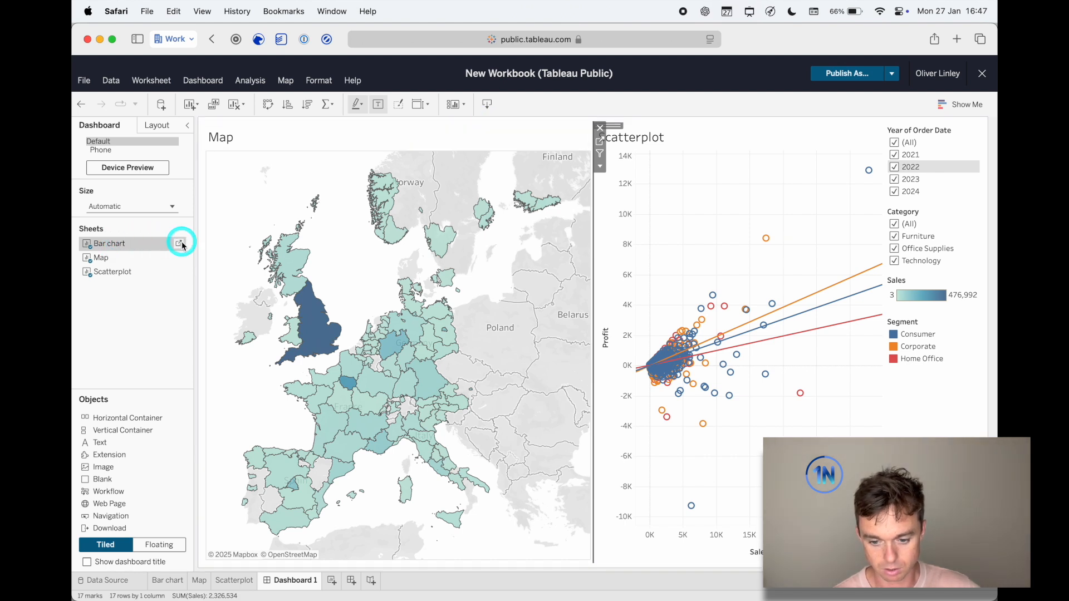
{"action": "left_click", "coordinate": [599, 128]}
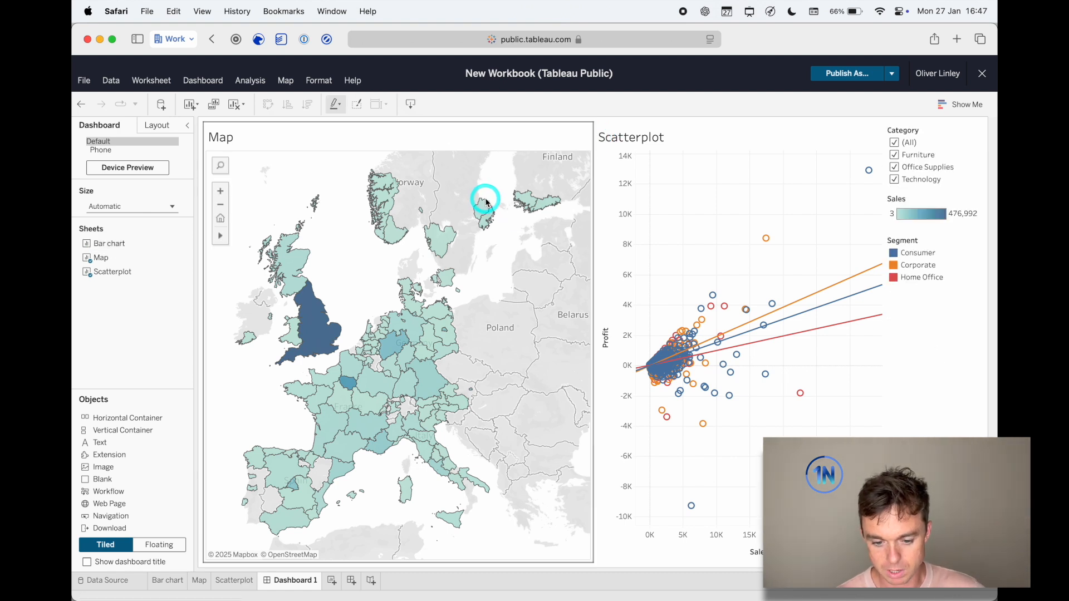
{"action": "mouse_move", "coordinate": [100, 244]}
{"action": "left_mouse_down"}
{"action": "mouse_move", "coordinate": [303, 188]}
{"action": "mouse_move", "coordinate": [393, 131]}
{"action": "mouse_move", "coordinate": [433, 131]}
{"action": "mouse_move", "coordinate": [442, 115]}
{"action": "mouse_move", "coordinate": [393, 377]}
{"action": "mouse_move", "coordinate": [508, 501]}
{"action": "mouse_move", "coordinate": [105, 243]}
{"action": "left_mouse_up"}
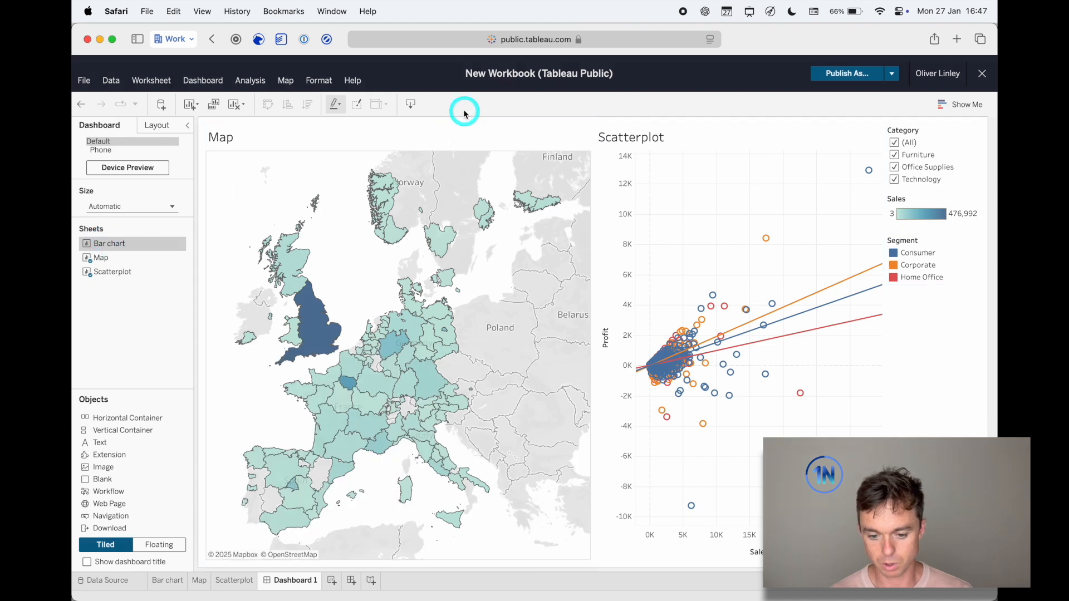
Move the map across the full width below the scatterplot and place the Bar chart sheet to the left of the scatterplot.
{"action": "left_click", "coordinate": [406, 134]}
{"action": "mouse_move", "coordinate": [392, 131]}
{"action": "left_mouse_down"}
{"action": "mouse_move", "coordinate": [603, 553]}
{"action": "mouse_move", "coordinate": [573, 558]}
{"action": "mouse_move", "coordinate": [609, 559]}
{"action": "left_mouse_up"}
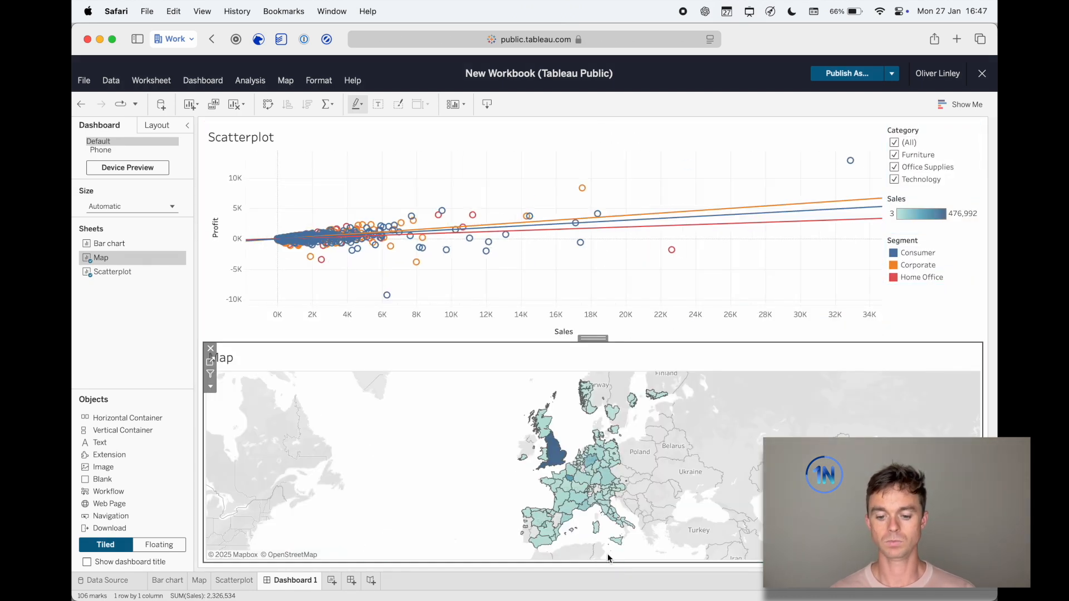
{"action": "left_click_drag", "start_coordinate": [135, 247], "coordinate": [296, 210]}
{"action": "left_click", "coordinate": [341, 427]}
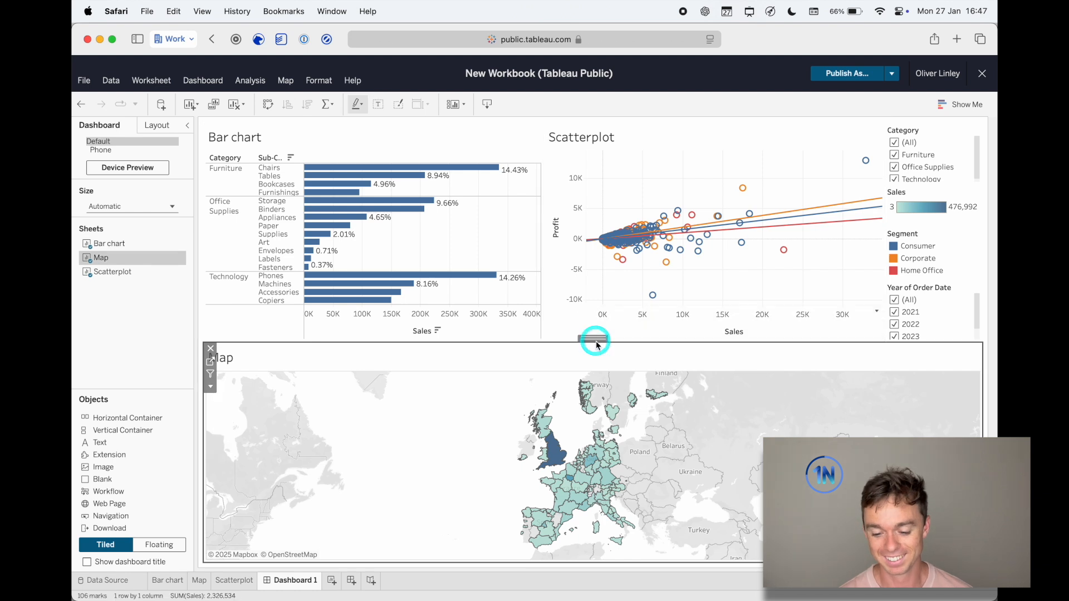
Remove the map from below the charts and place the Map sheet between the bar chart and the scatterplot.
{"action": "left_click", "coordinate": [210, 349]}
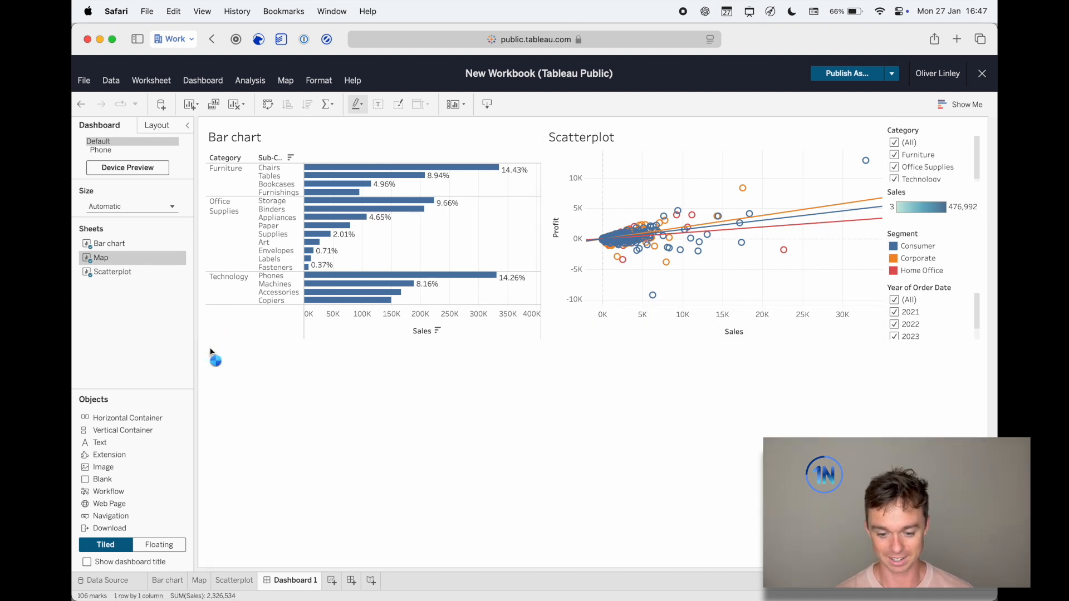
{"action": "mouse_move", "coordinate": [101, 257]}
{"action": "left_mouse_down"}
{"action": "mouse_move", "coordinate": [542, 306]}
{"action": "mouse_move", "coordinate": [135, 359]}
{"action": "left_mouse_up"}
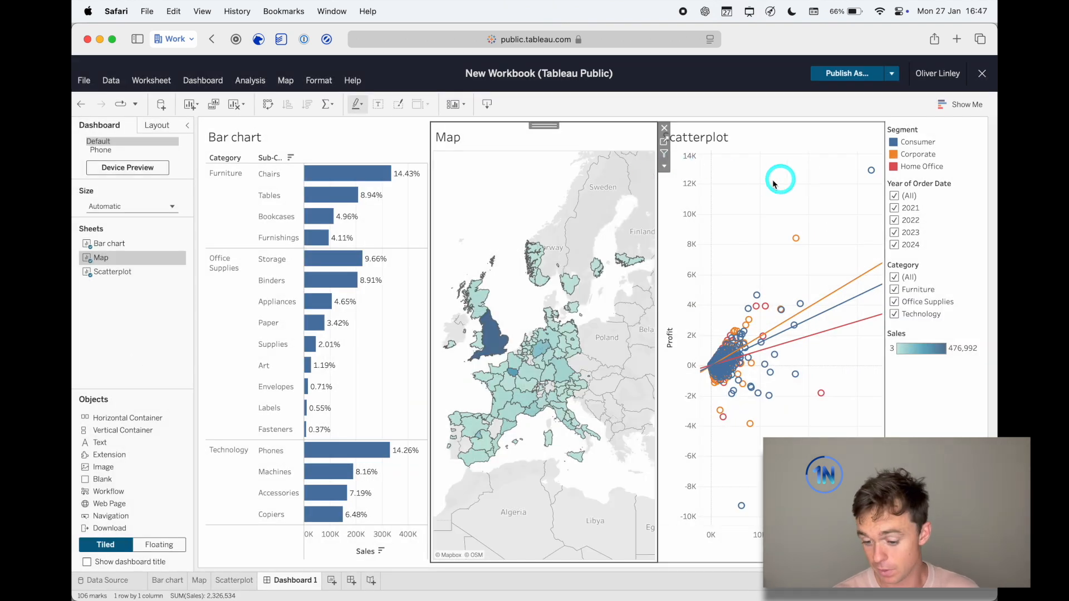
{"action": "left_click", "coordinate": [929, 467]}
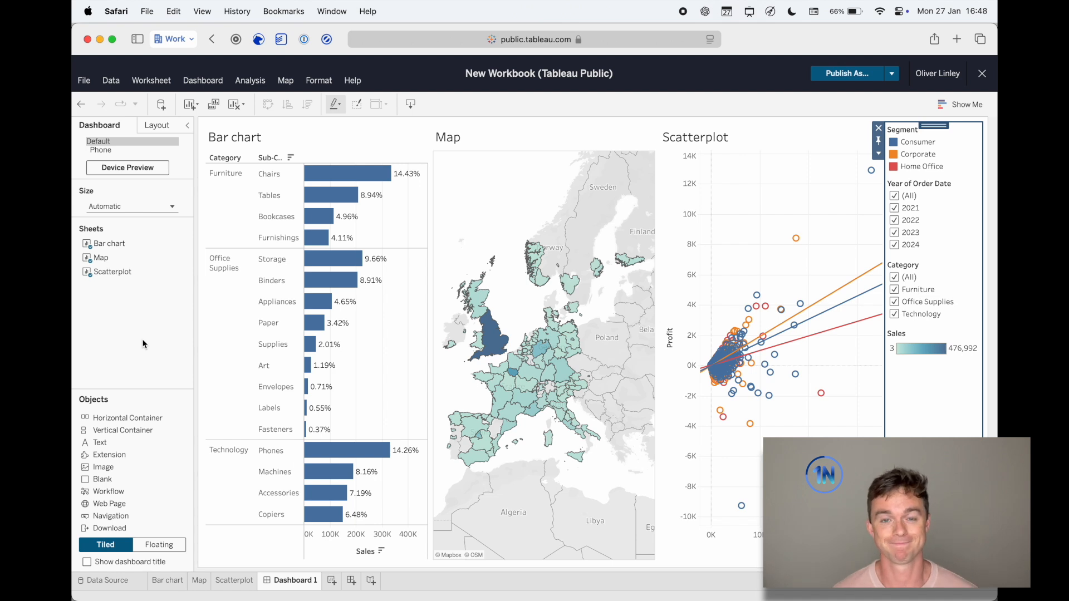
Test the Year of Order Date filter by excluding 2021, 2022 and 2023, and reselect all years.
{"action": "left_click", "coordinate": [916, 198]}
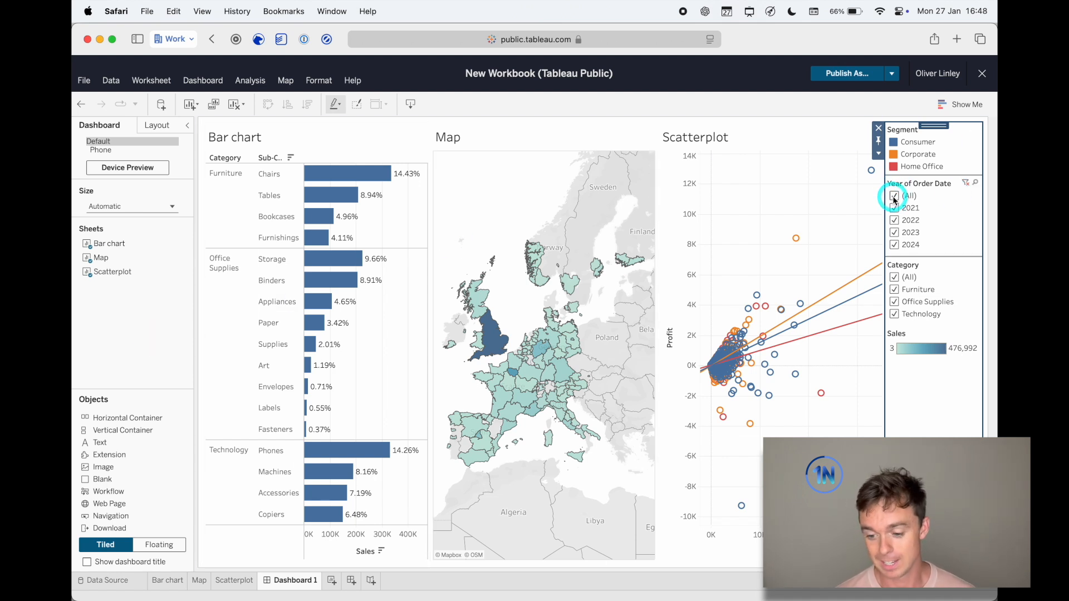
{"action": "left_click", "coordinate": [973, 221]}
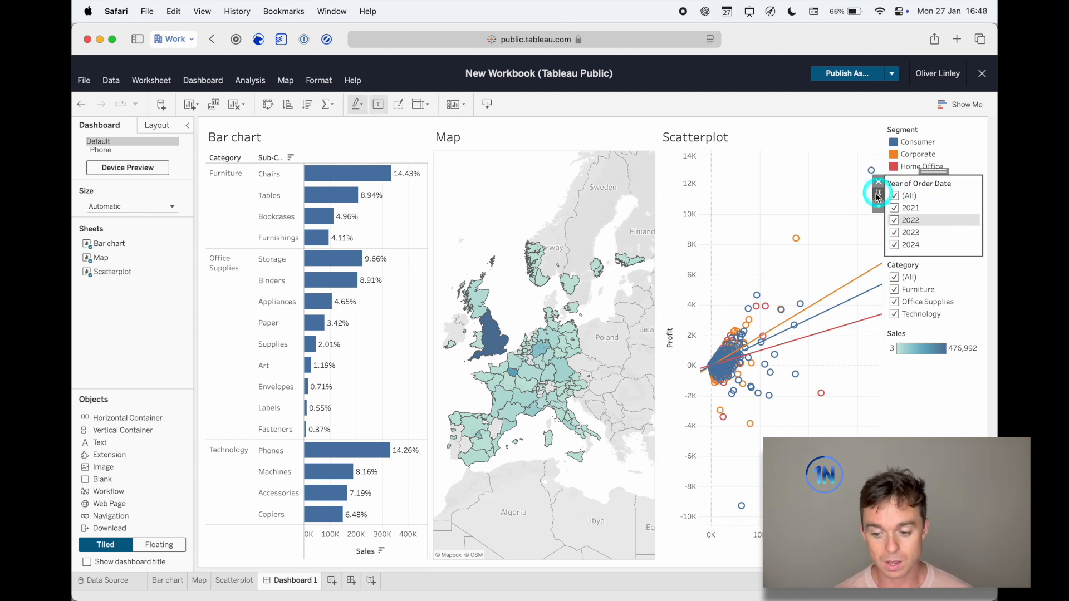
{"action": "left_click", "coordinate": [896, 208]}
{"action": "left_click", "coordinate": [898, 221]}
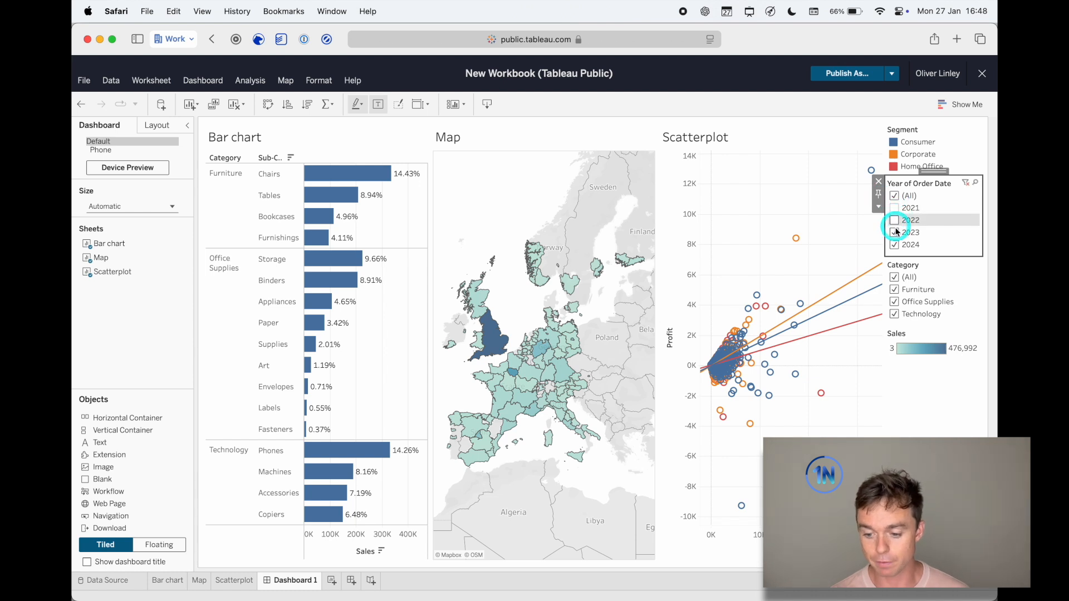
{"action": "left_click", "coordinate": [893, 208]}
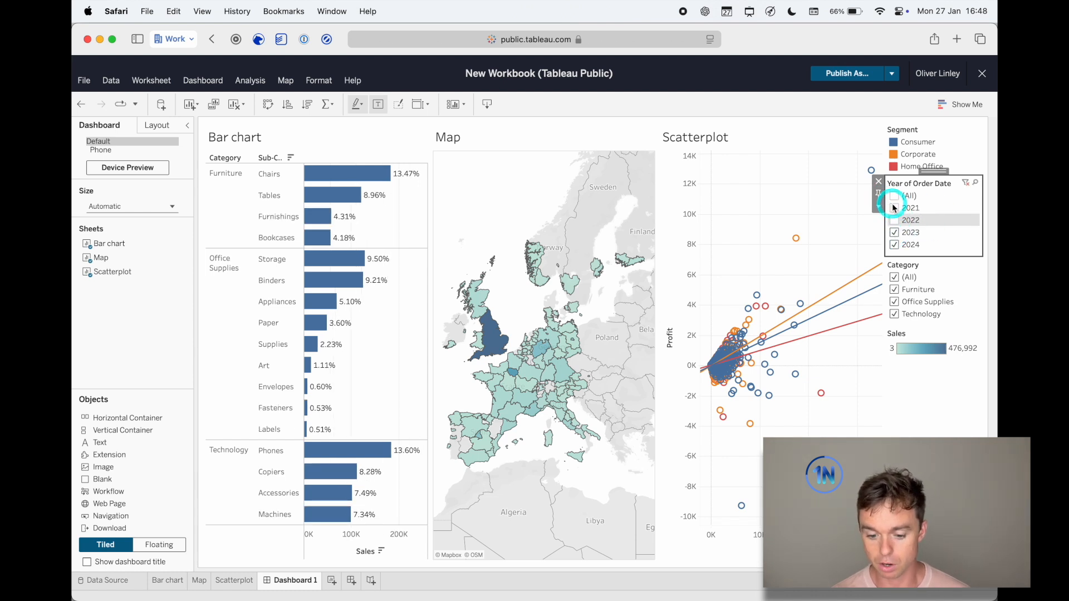
{"action": "left_click", "coordinate": [907, 237]}
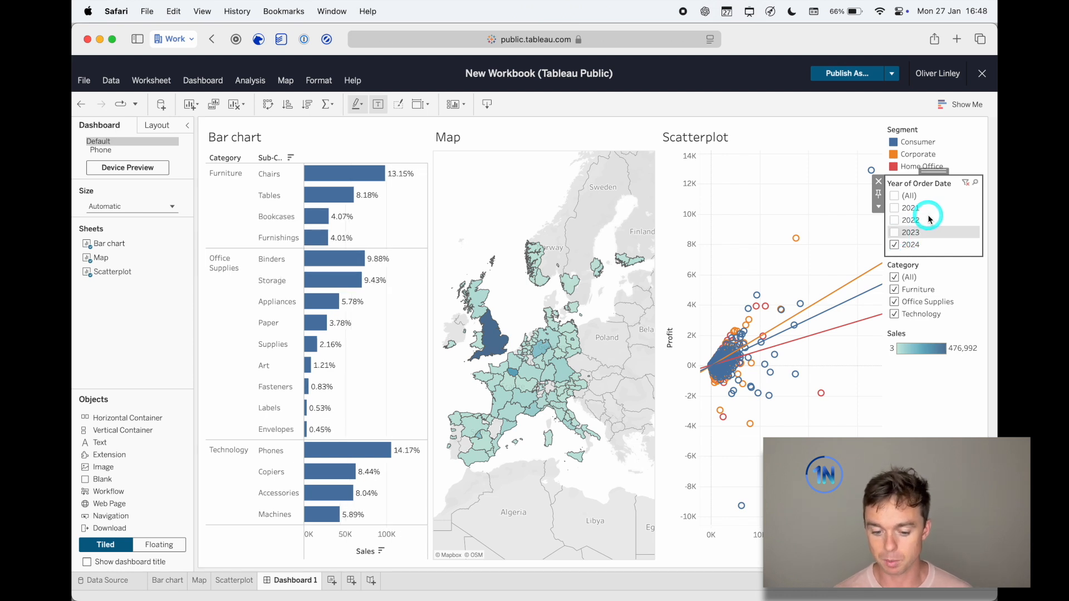
{"action": "left_click", "coordinate": [893, 196]}
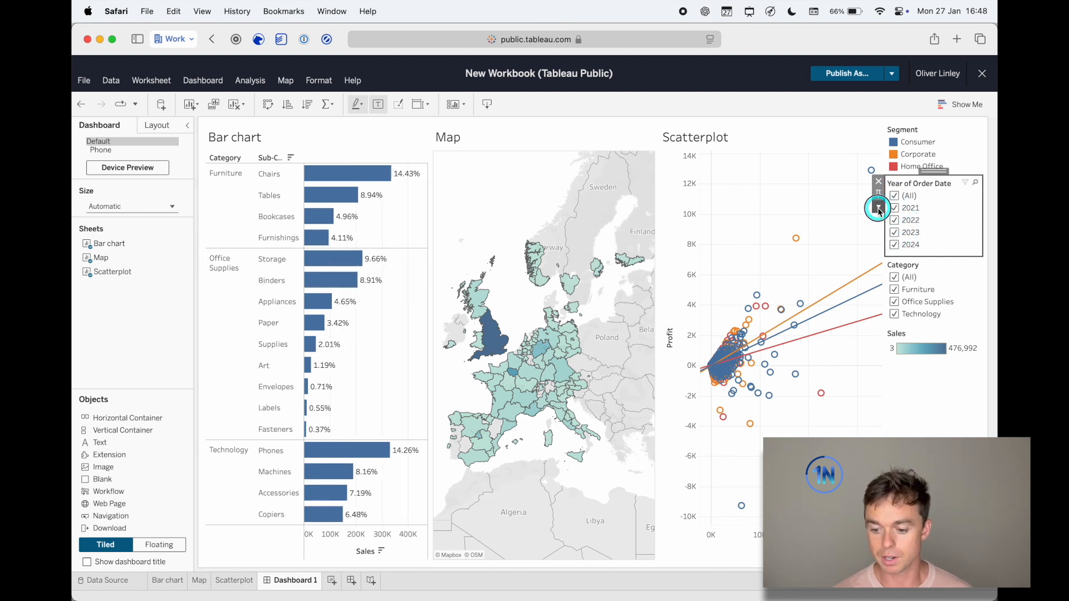
Apply the Year of Order Date filter to all worksheets on the dashboard.
{"action": "left_click", "coordinate": [878, 210]}
{"action": "mouse_move", "coordinate": [893, 238]}
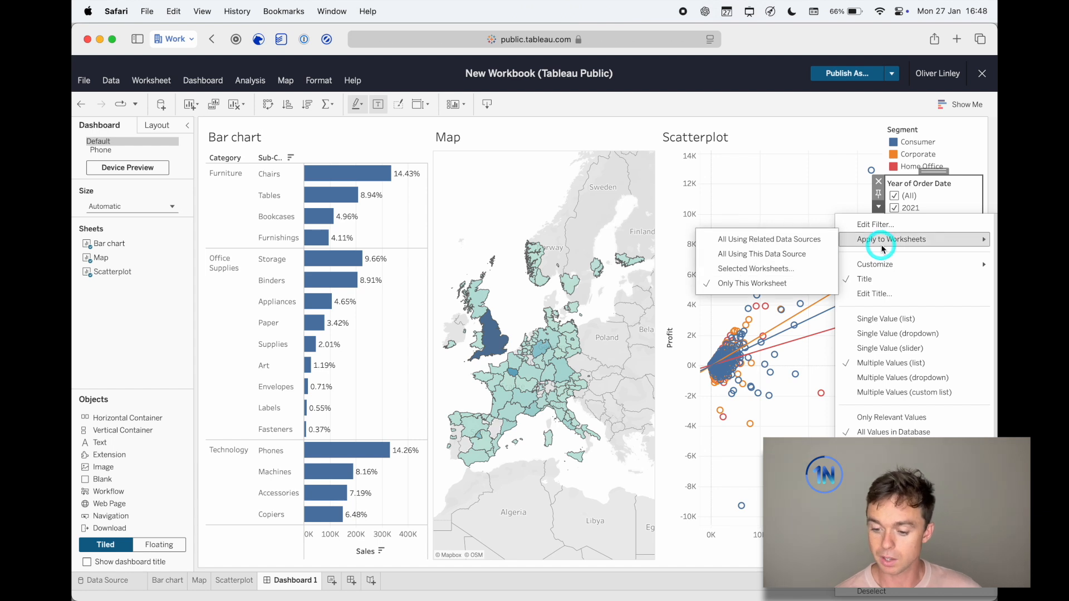
{"action": "left_click", "coordinate": [777, 269]}
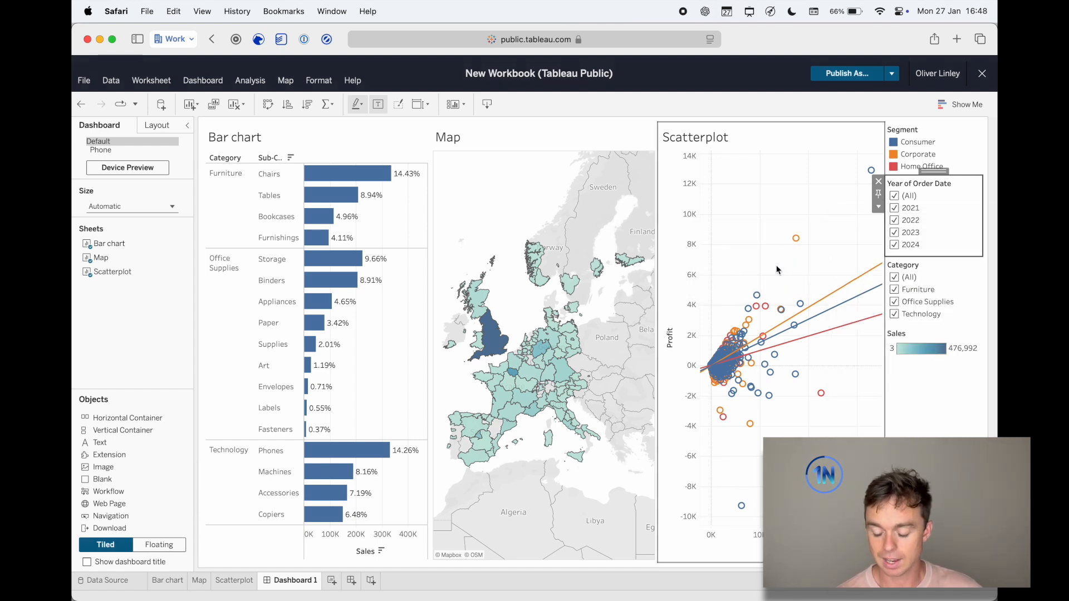
{"action": "left_click", "coordinate": [392, 393]}
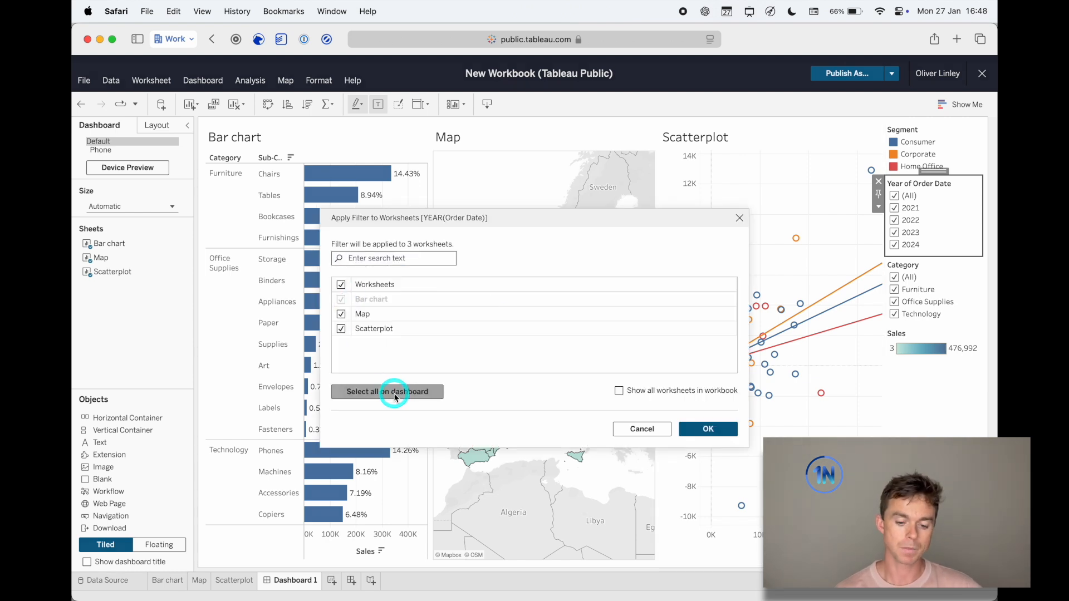
{"action": "left_click", "coordinate": [734, 429]}
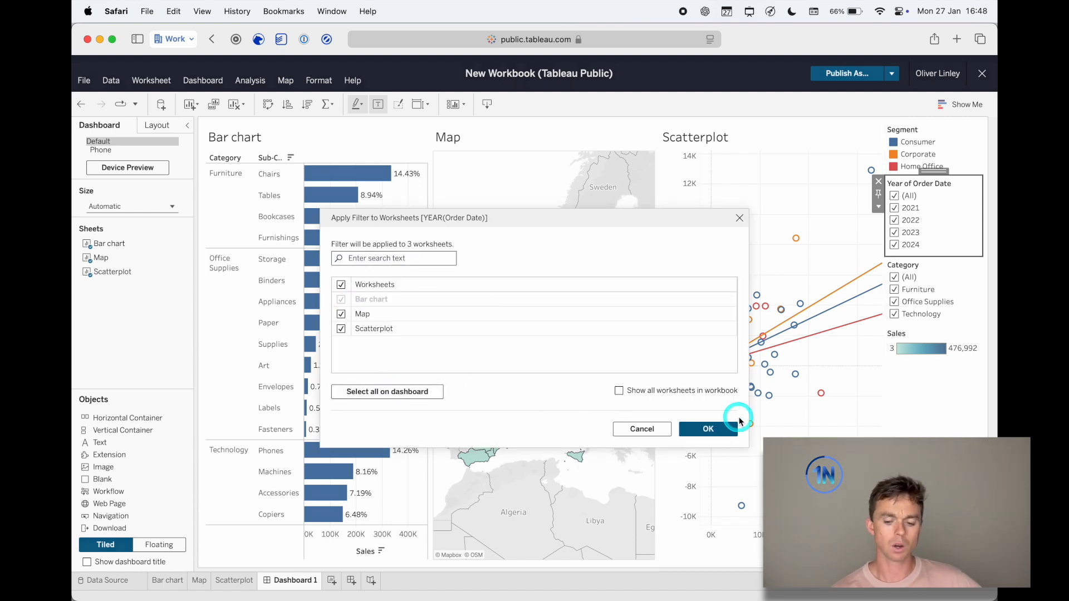
{"action": "left_click", "coordinate": [878, 209]}
{"action": "left_click", "coordinate": [880, 240]}
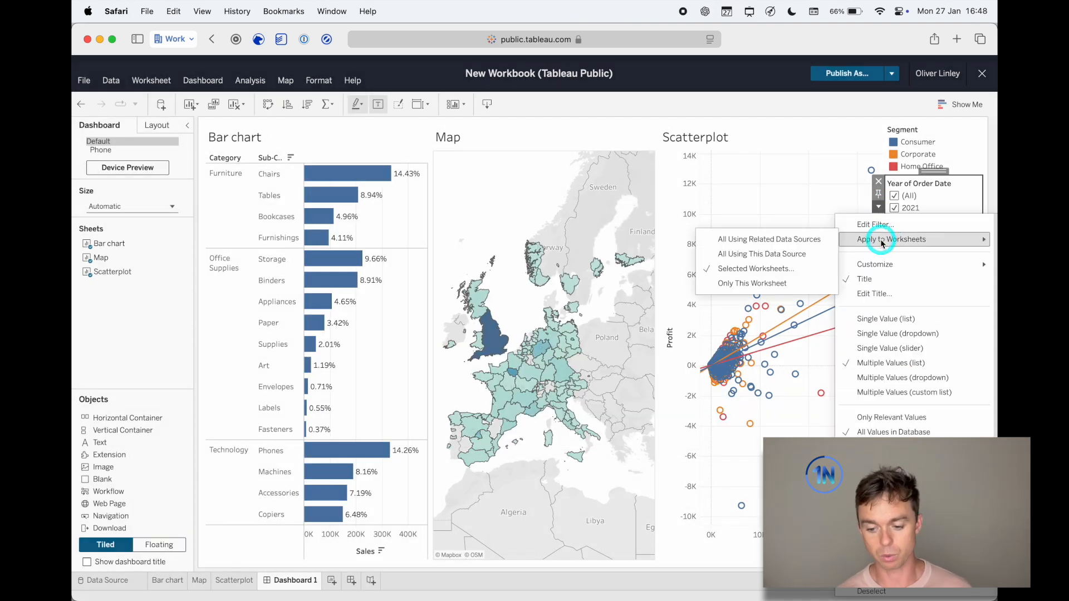
{"action": "left_click", "coordinate": [798, 241]}
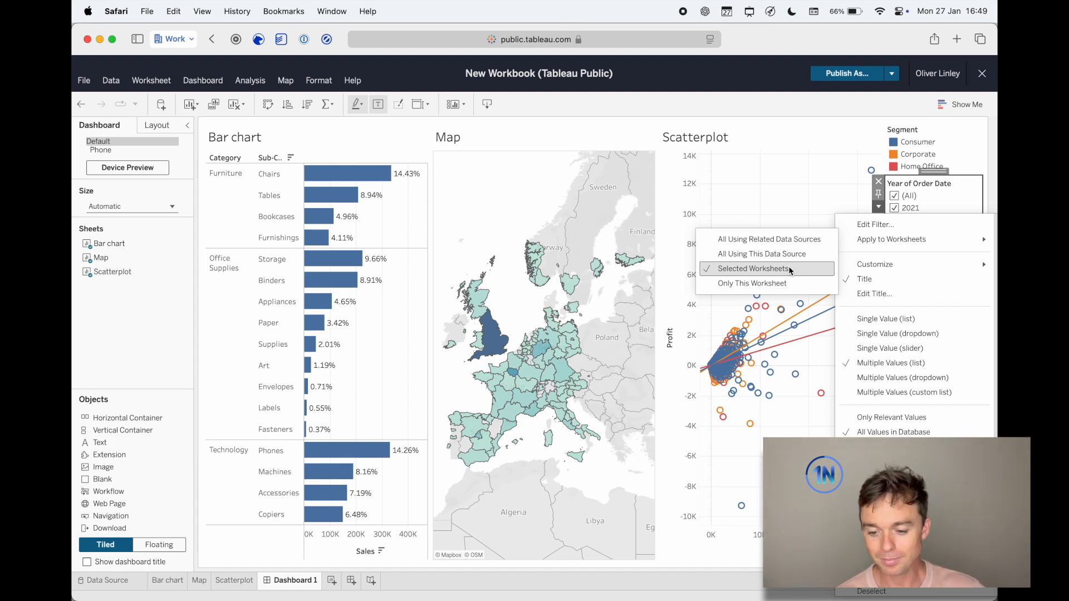
{"action": "left_click", "coordinate": [789, 161]}
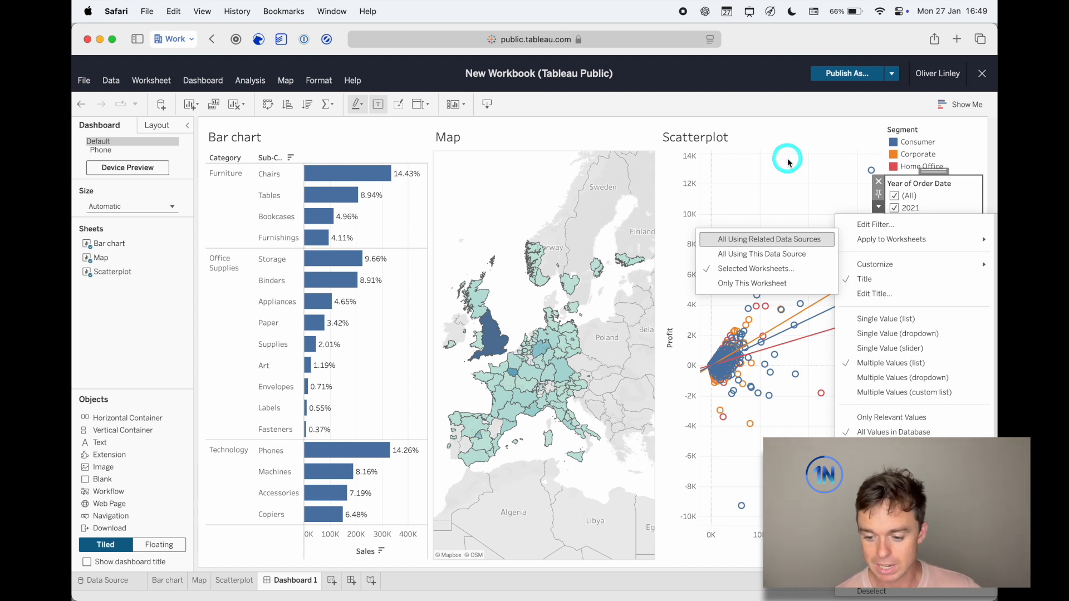
{"action": "left_click", "coordinate": [832, 176]}
Customize the Year of Order Date filter to show an Apply button.
{"action": "left_click", "coordinate": [879, 207]}
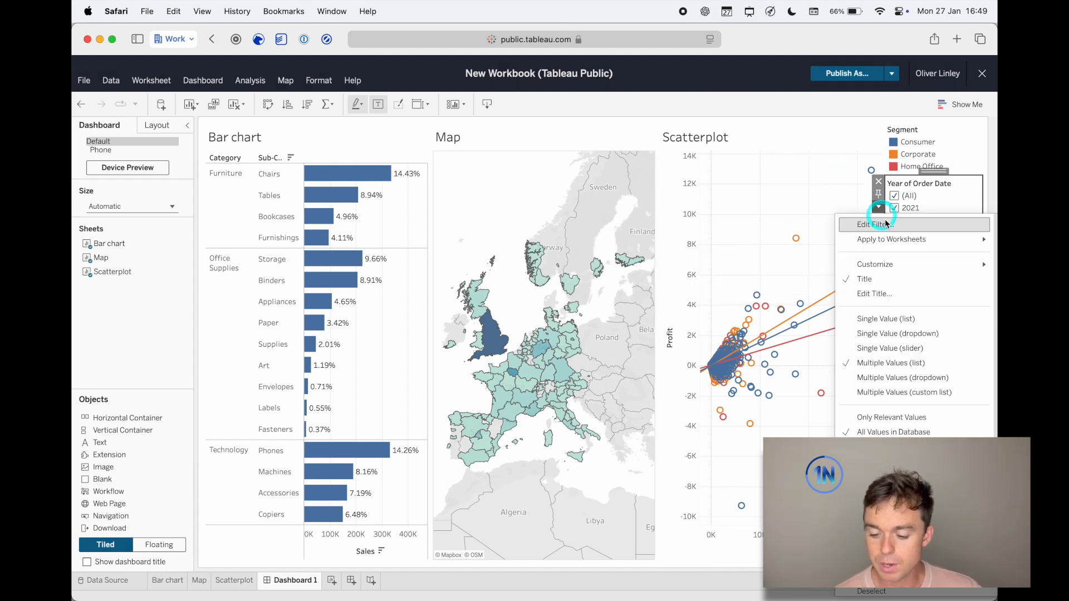
{"action": "left_click", "coordinate": [905, 244]}
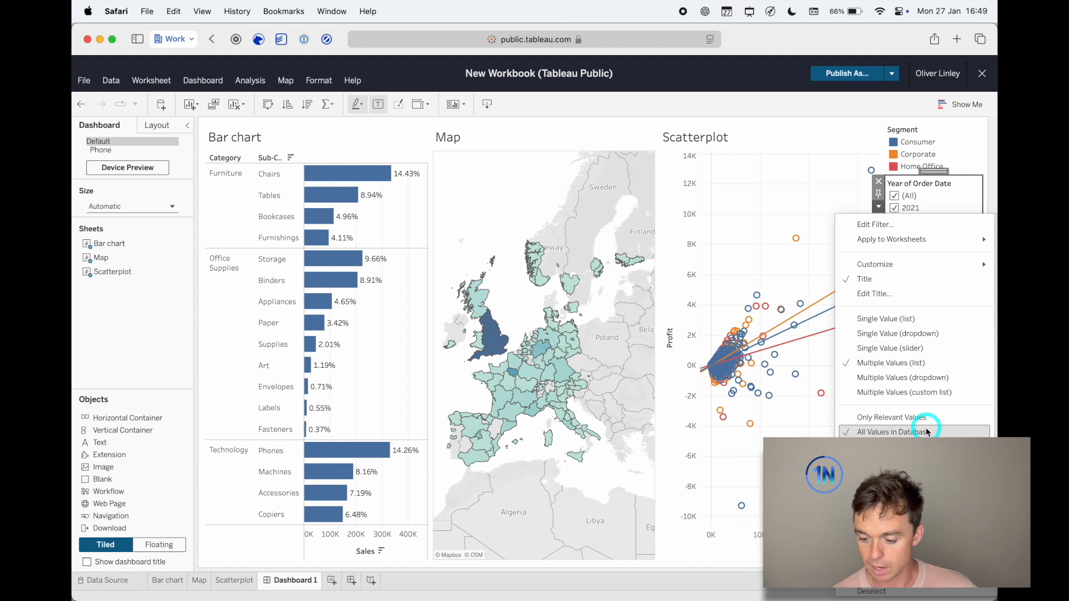
{"action": "mouse_move", "coordinate": [926, 264]}
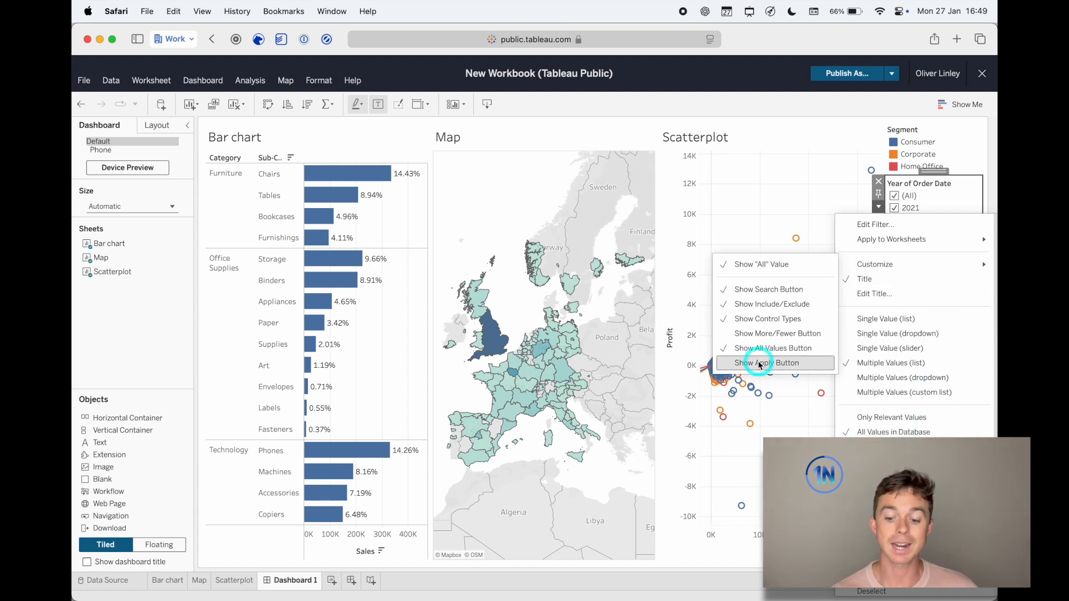
{"action": "left_click", "coordinate": [778, 365]}
{"action": "left_click", "coordinate": [835, 337]}
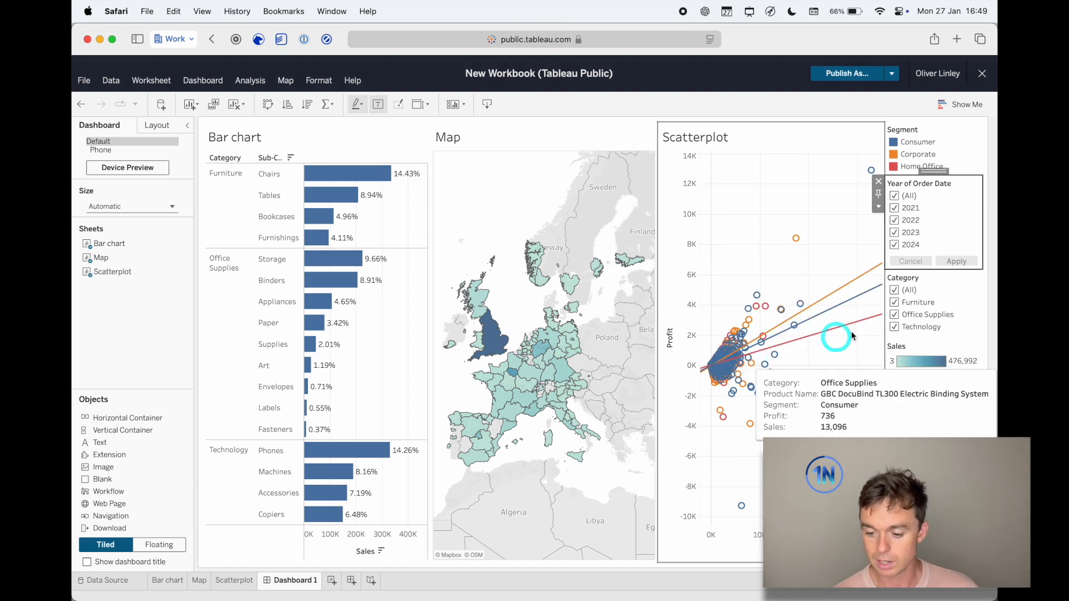
Test the Year of Order Date filter by applying only 2024, and reapply it with all years selected.
{"action": "left_click", "coordinate": [894, 196]}
{"action": "left_click", "coordinate": [893, 232]}
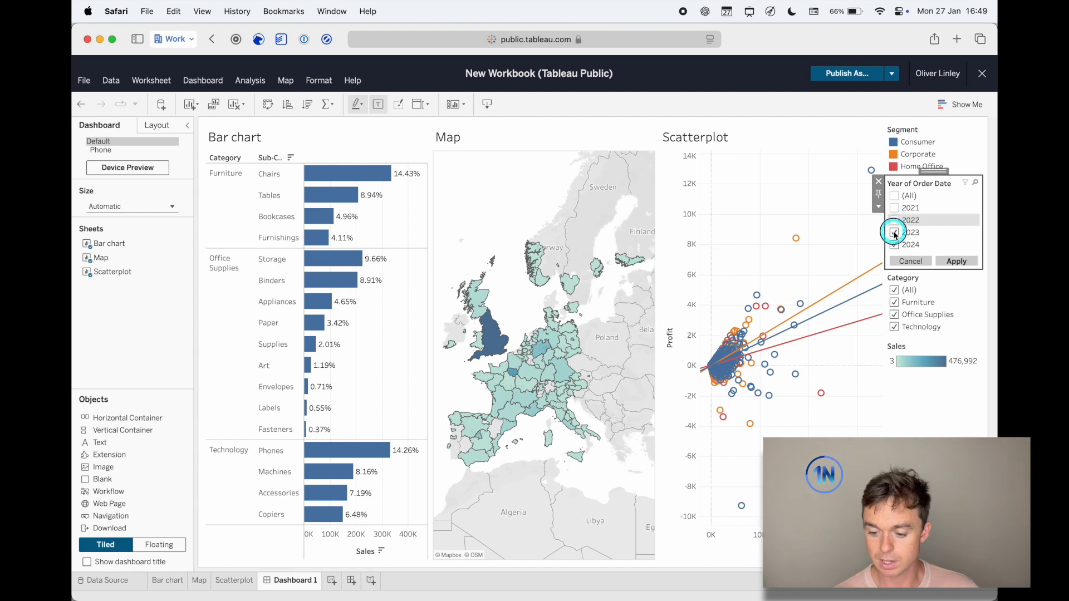
{"action": "left_click", "coordinate": [955, 262]}
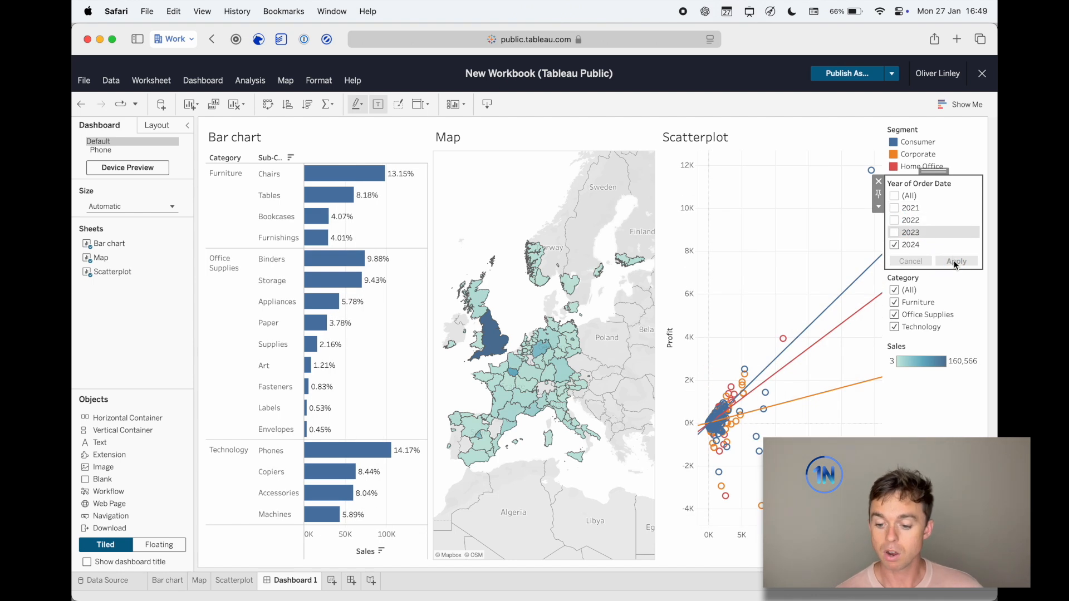
{"action": "left_click", "coordinate": [894, 196]}
{"action": "left_click", "coordinate": [965, 272]}
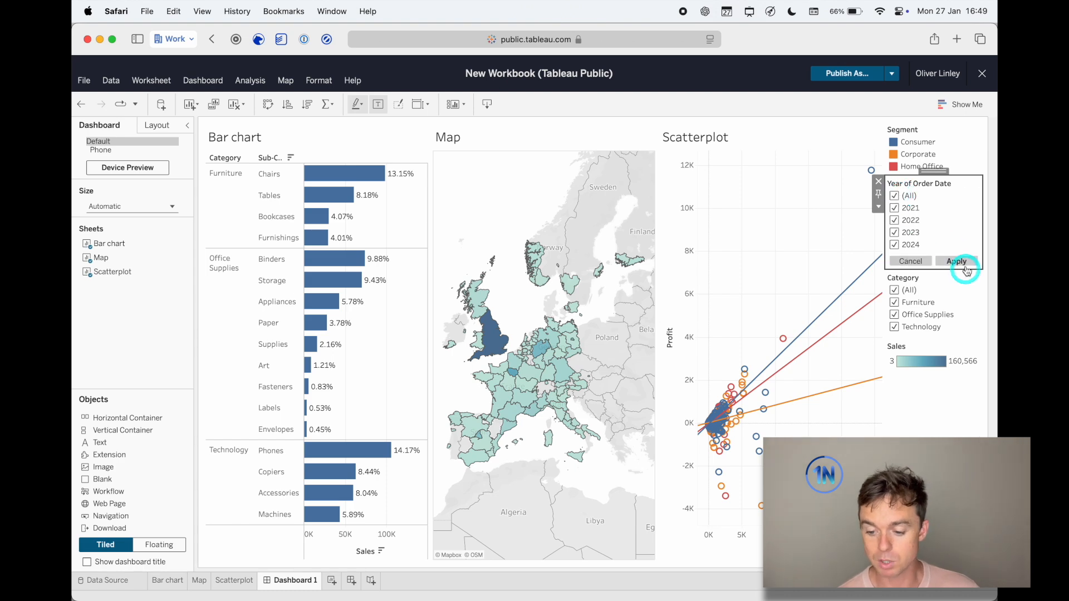
{"action": "left_click", "coordinate": [967, 261]}
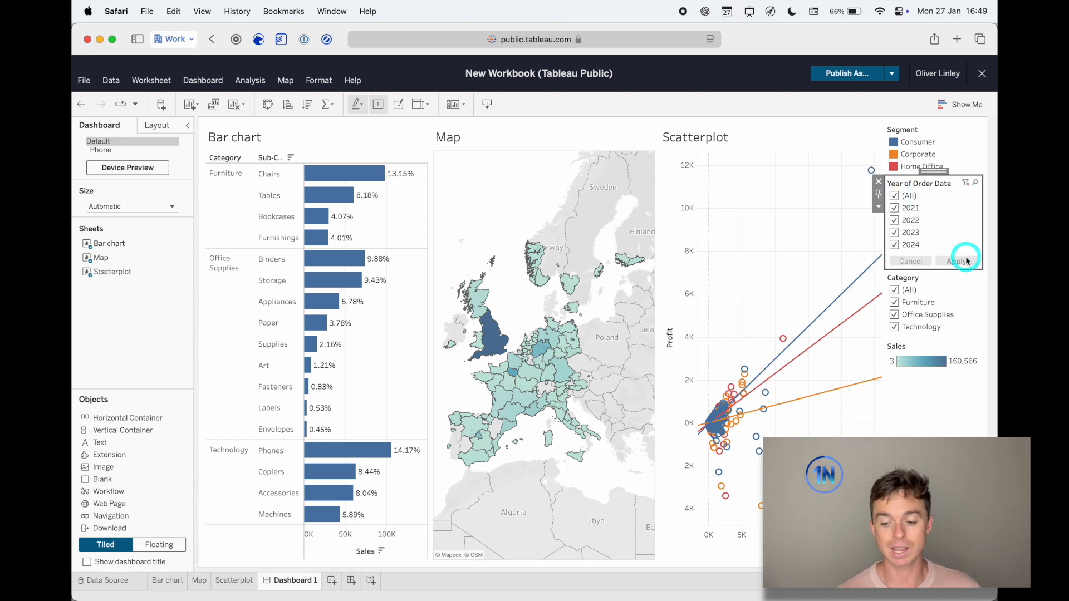
{"action": "left_click", "coordinate": [931, 230]}
{"action": "left_click", "coordinate": [883, 213]}
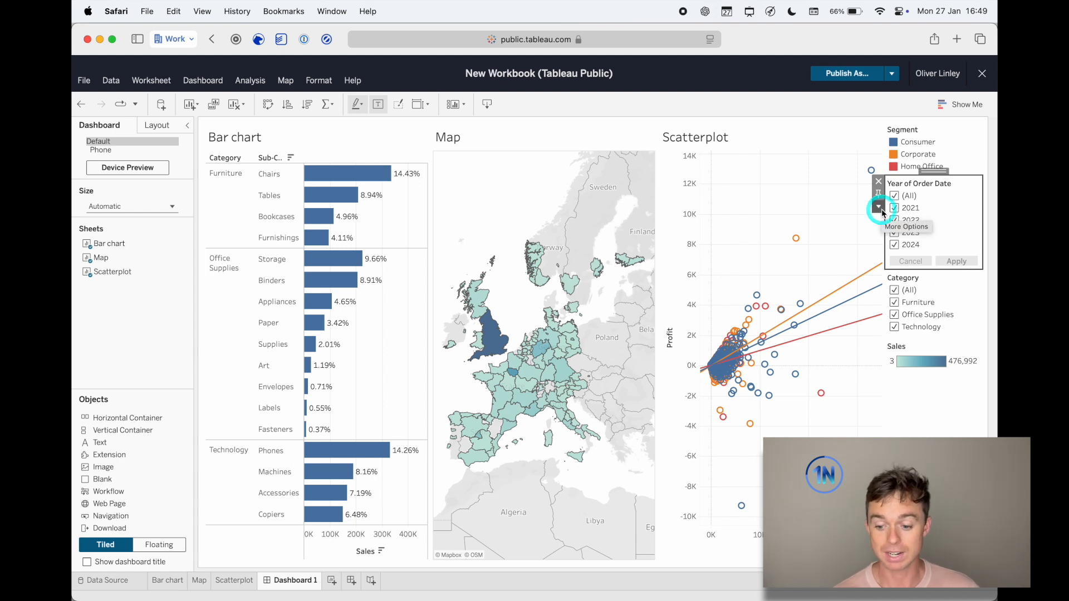
Apply the Category filter to all worksheets on the dashboard.
{"action": "left_click", "coordinate": [924, 276]}
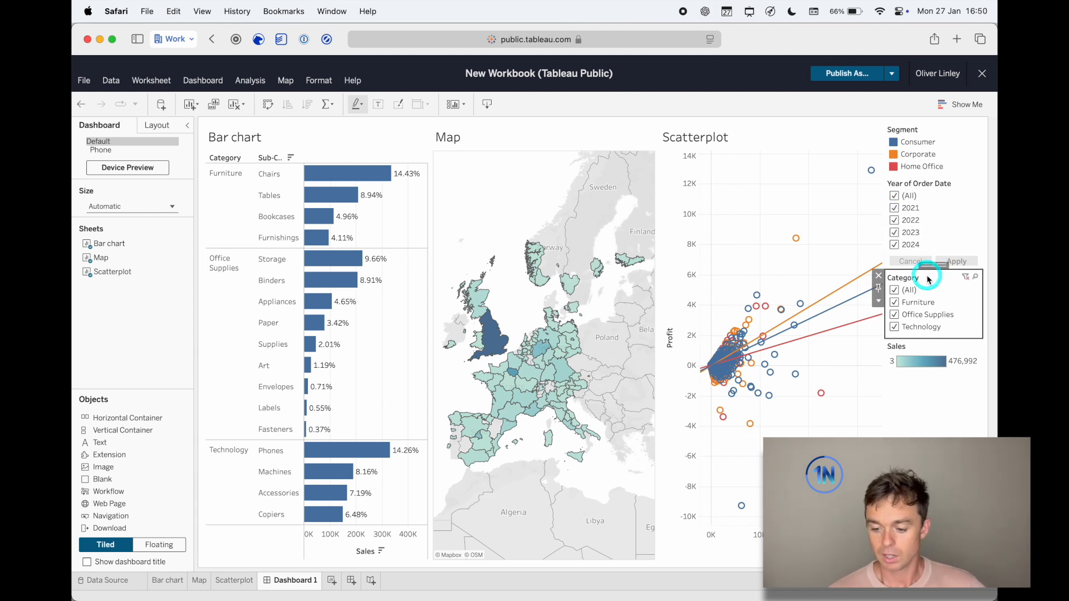
{"action": "left_click", "coordinate": [878, 301]}
{"action": "mouse_move", "coordinate": [885, 333]}
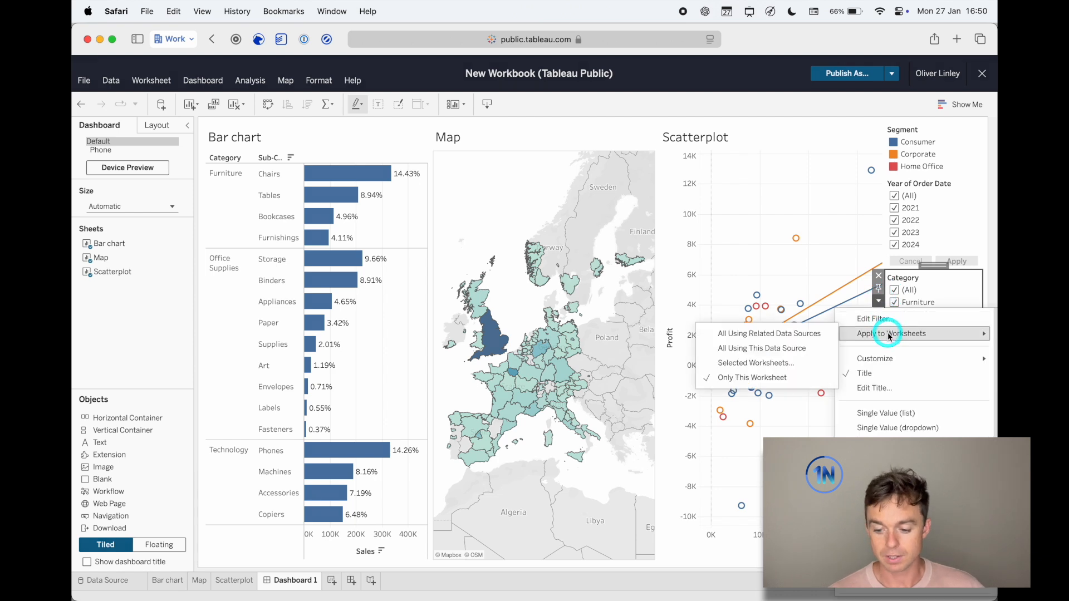
{"action": "left_click", "coordinate": [779, 362]}
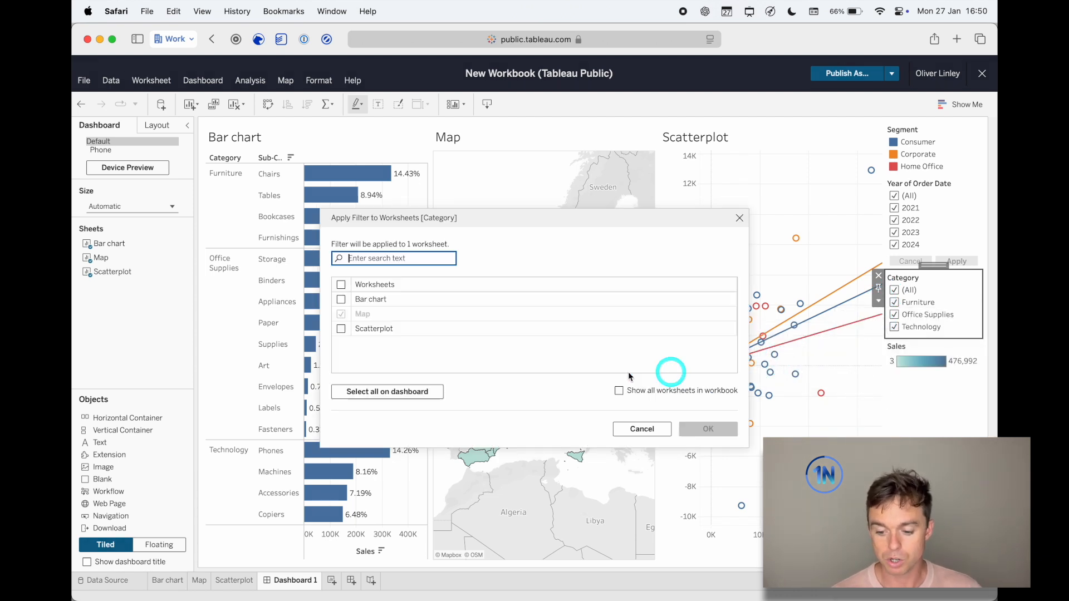
{"action": "left_click", "coordinate": [435, 392]}
{"action": "left_click", "coordinate": [715, 430]}
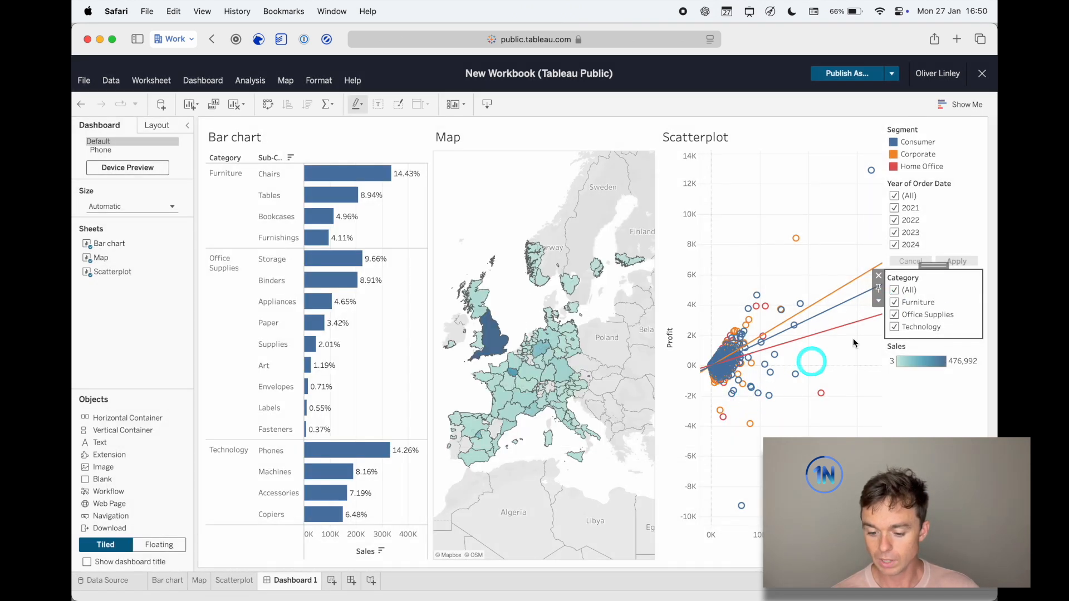
Change the Category filter to a Single Value (list) display.
{"action": "left_click", "coordinate": [879, 303]}
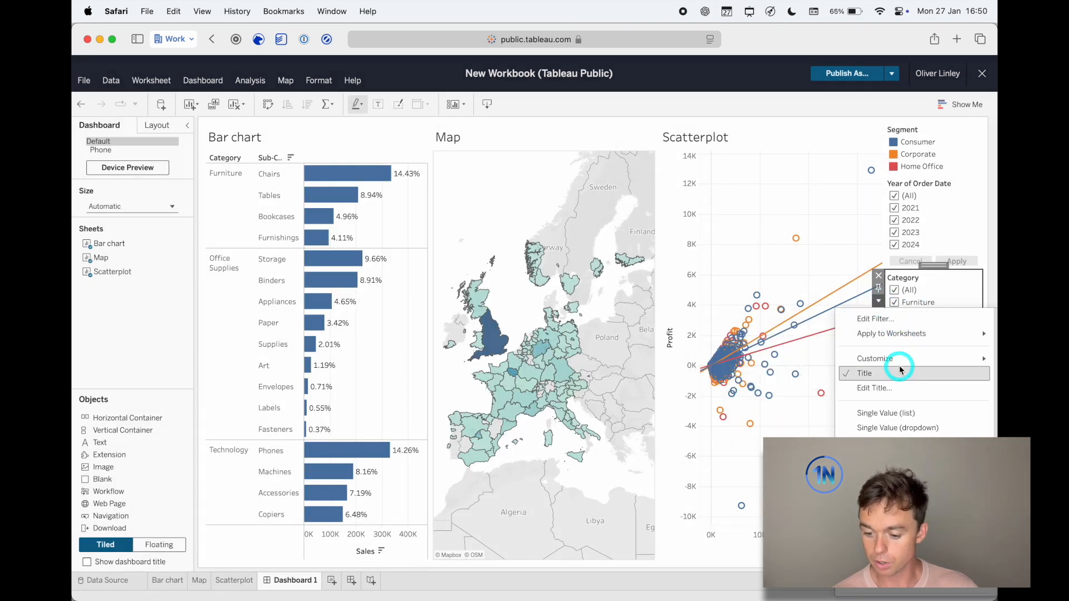
{"action": "mouse_move", "coordinate": [893, 364]}
{"action": "left_click", "coordinate": [746, 457]}
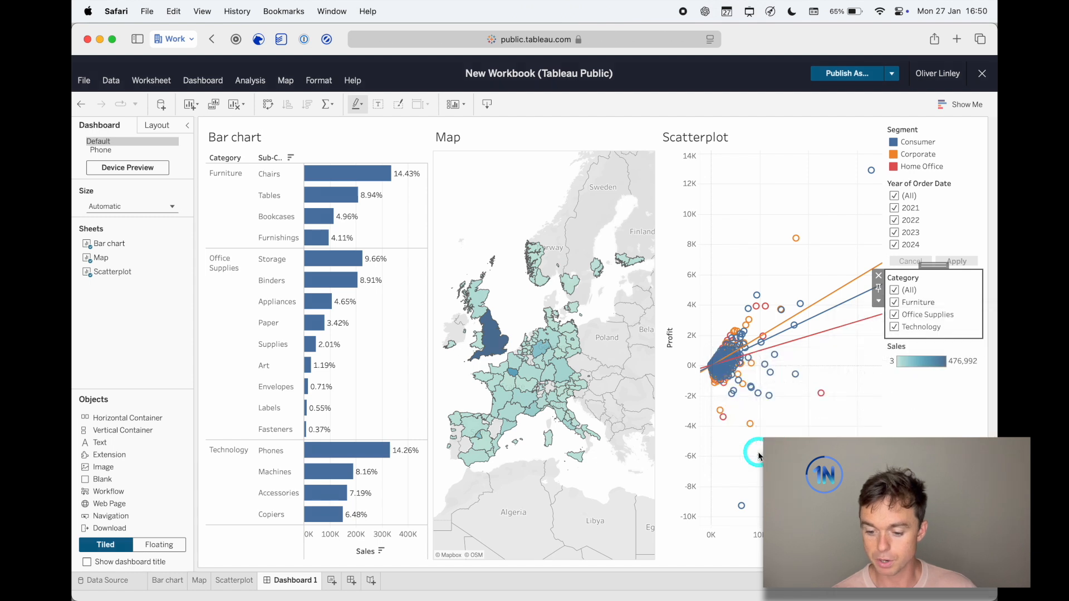
{"action": "left_click", "coordinate": [879, 303]}
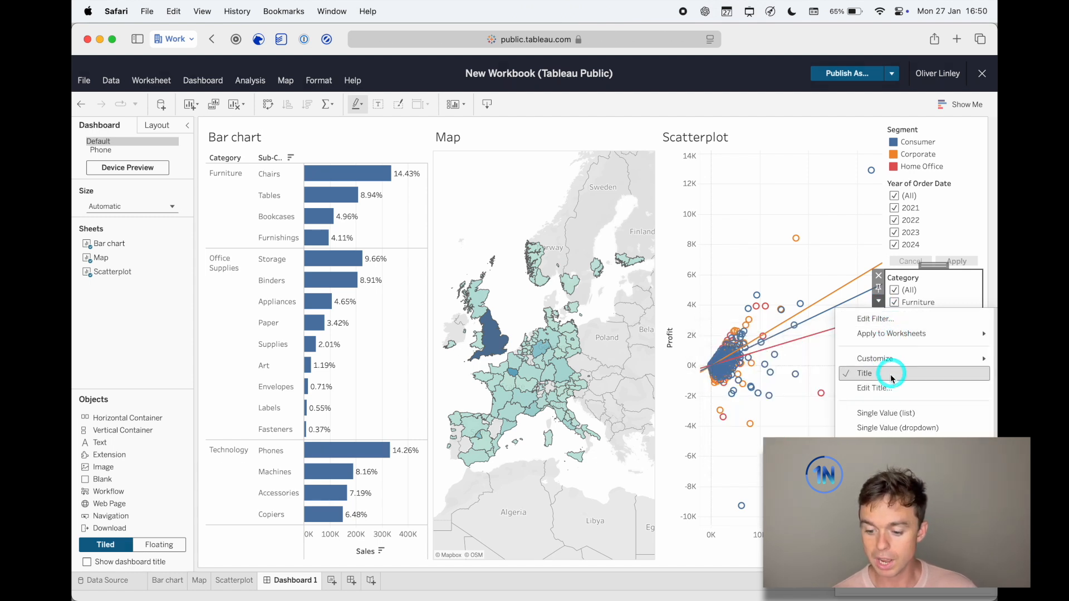
{"action": "left_click", "coordinate": [916, 412]}
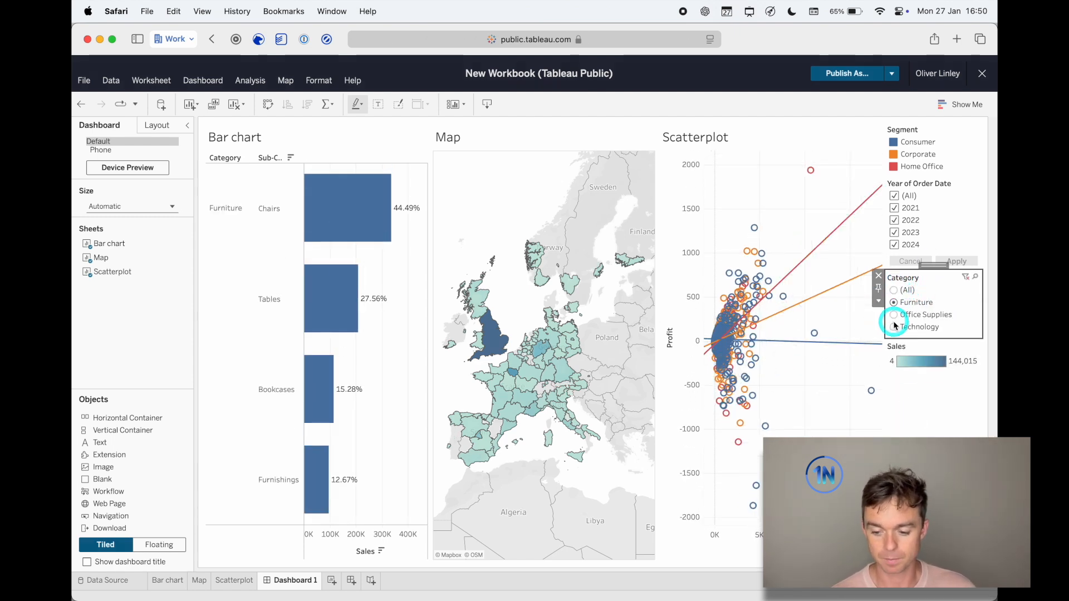
Test the Category filter with Office Supplies and Technology, and set it back to All.
{"action": "left_click", "coordinate": [894, 314]}
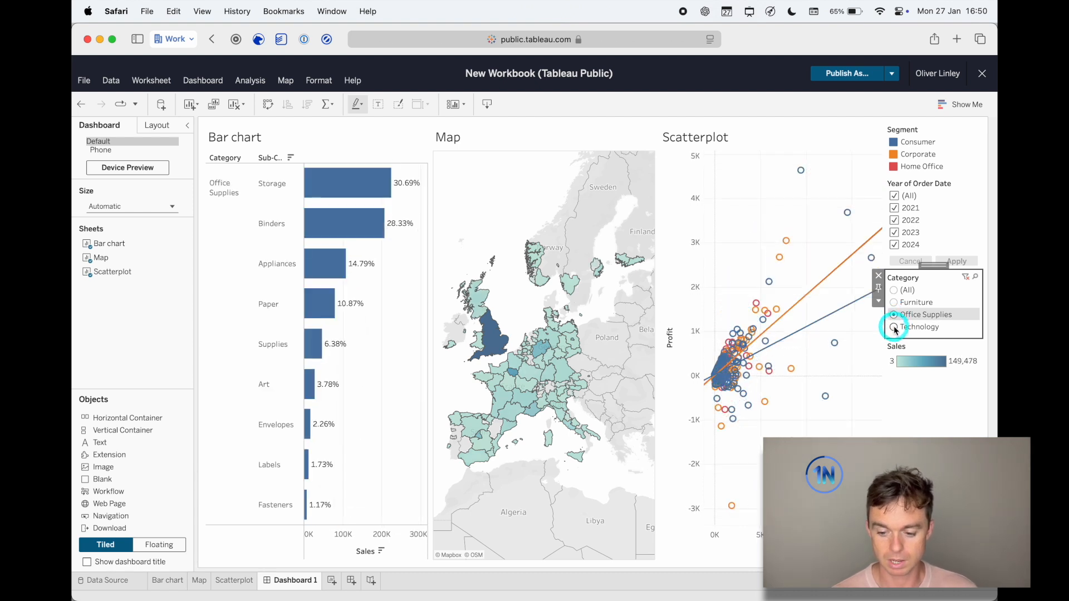
{"action": "left_click", "coordinate": [894, 327]}
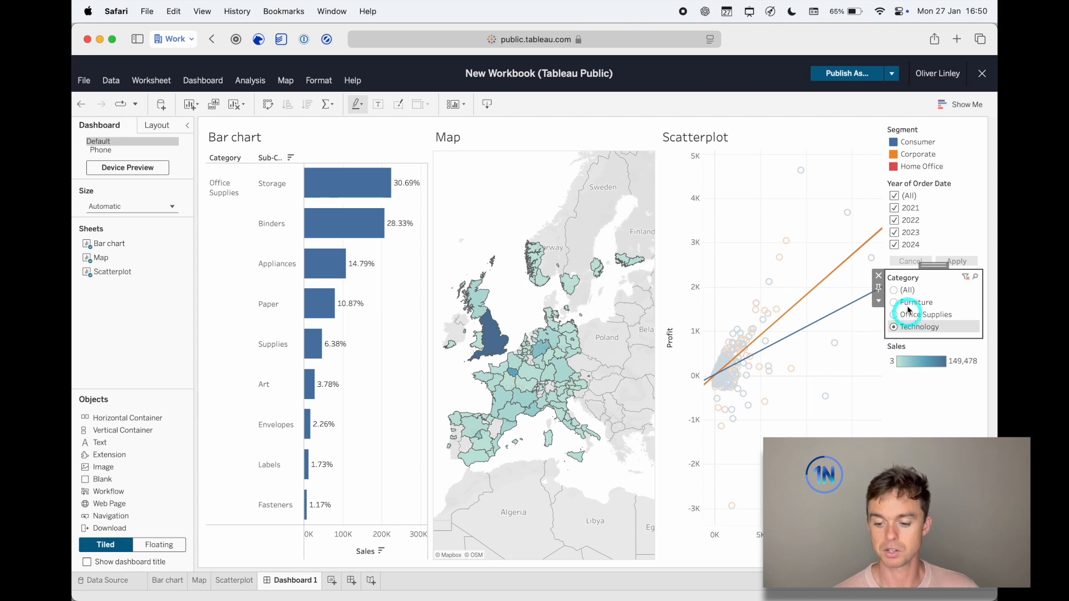
{"action": "left_click", "coordinate": [894, 290]}
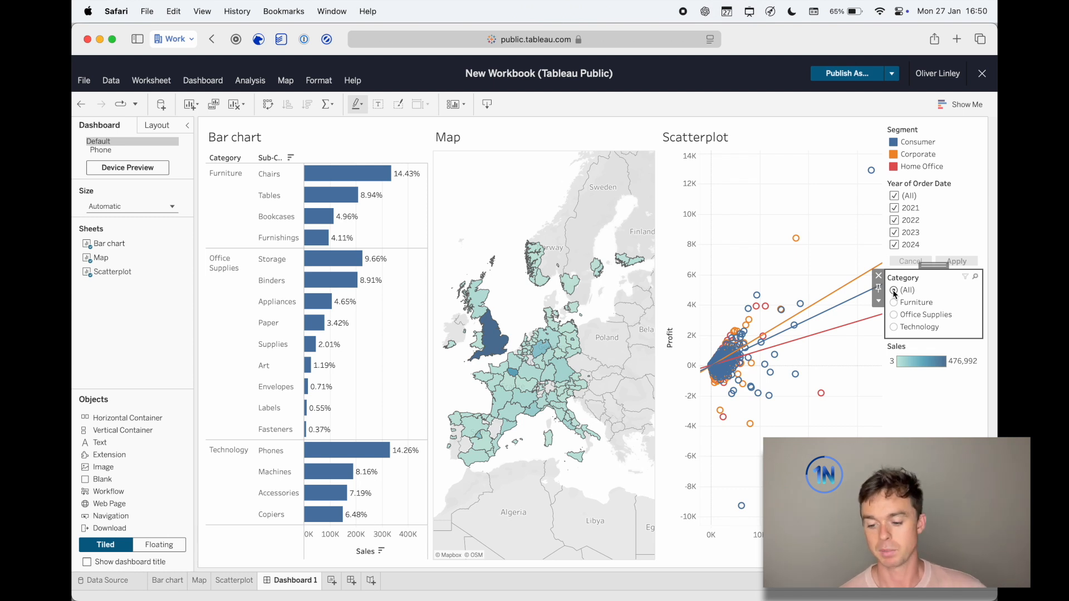
Change the Category filter's title to "Select a Category".
{"action": "left_click", "coordinate": [878, 301]}
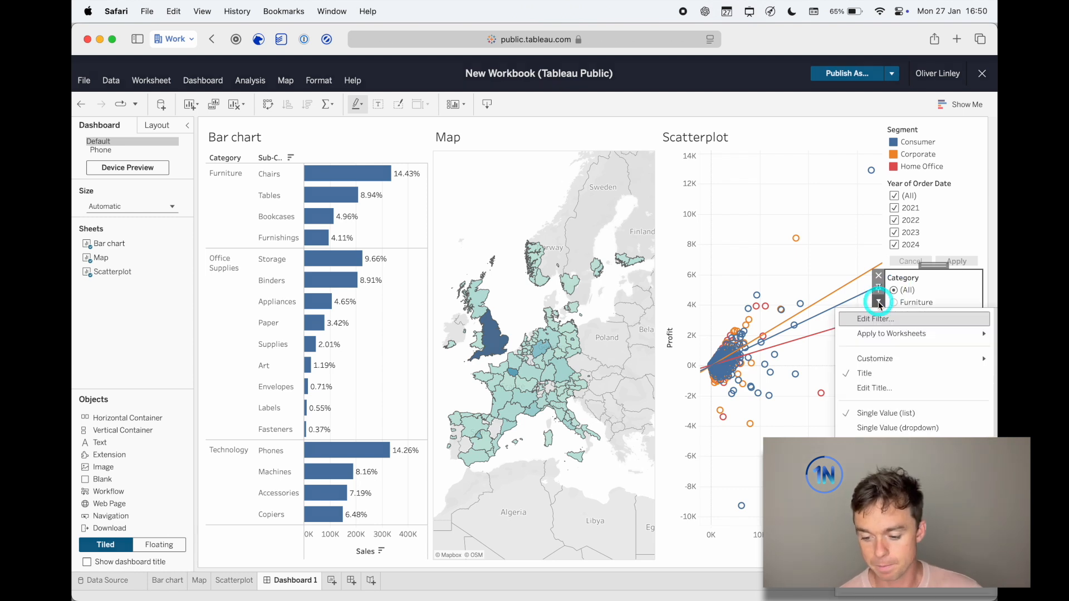
{"action": "left_click", "coordinate": [880, 387]}
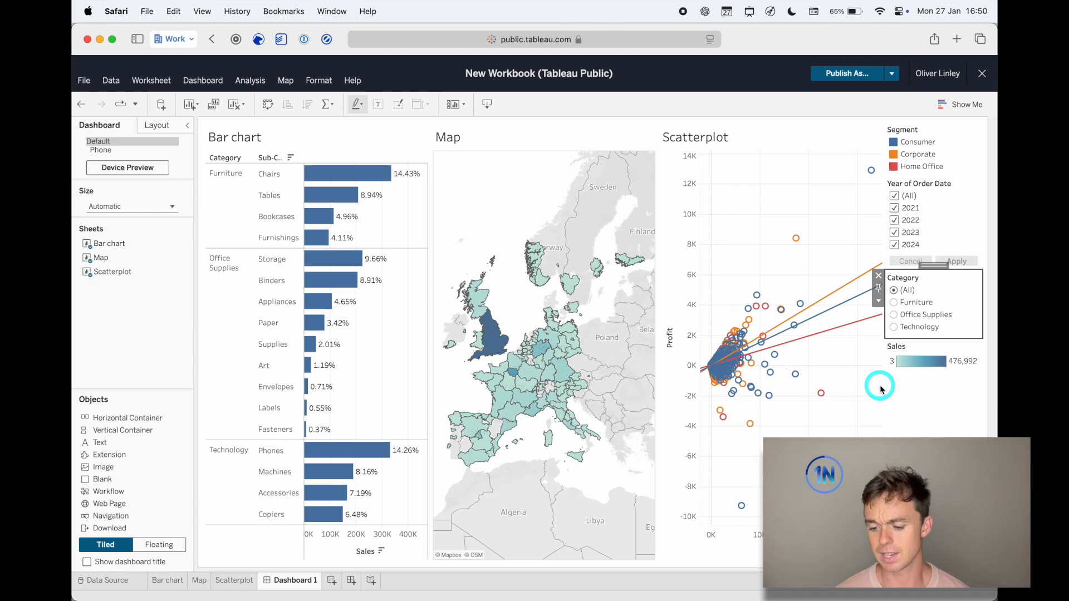
{"action": "type", "text": "Select aCategory"}
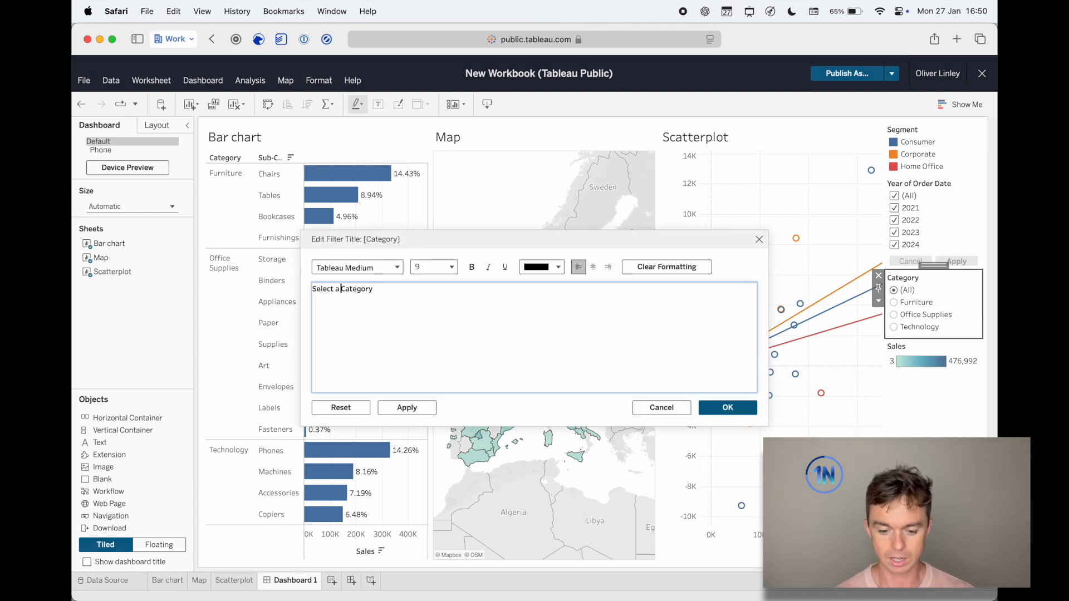
{"action": "left_click", "coordinate": [866, 394]}
{"action": "left_click", "coordinate": [741, 407]}
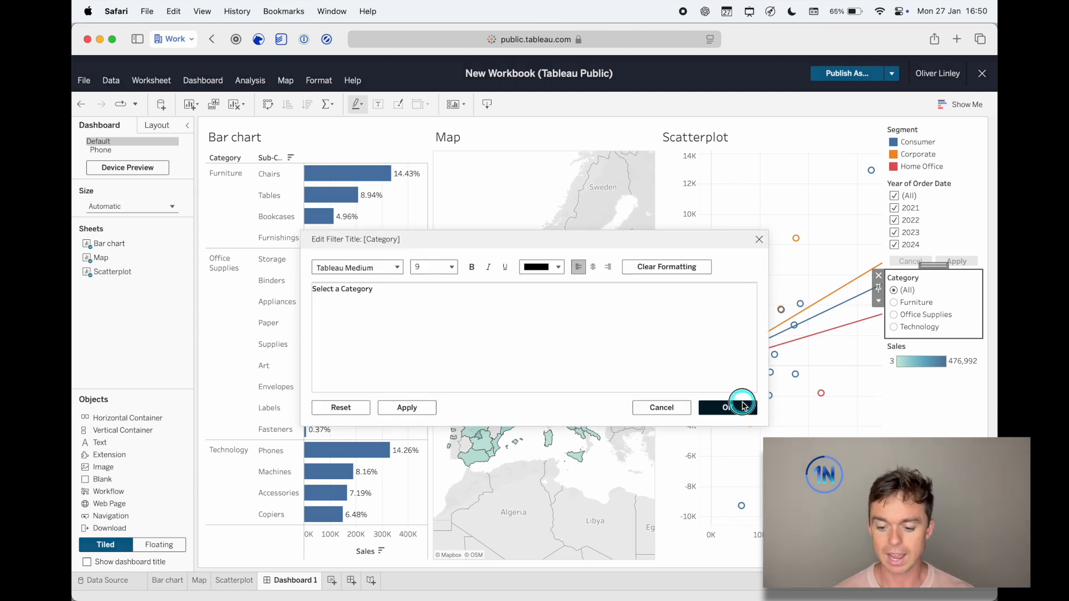
Change the Year of Order Date filter's title to "Select a Year".
{"action": "left_click", "coordinate": [922, 188]}
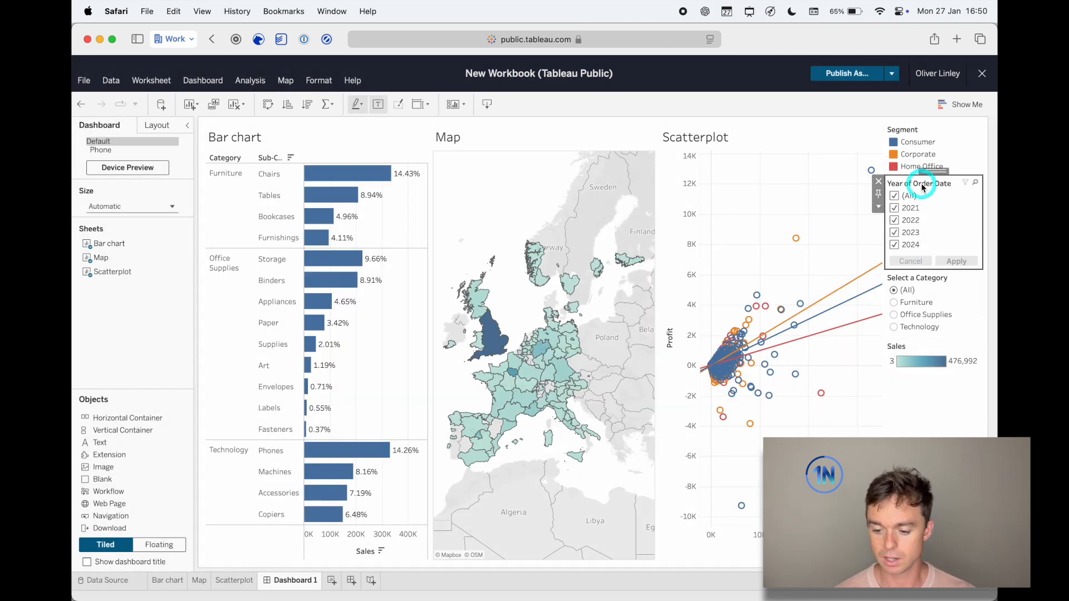
{"action": "left_click", "coordinate": [878, 206]}
{"action": "left_click", "coordinate": [873, 293]}
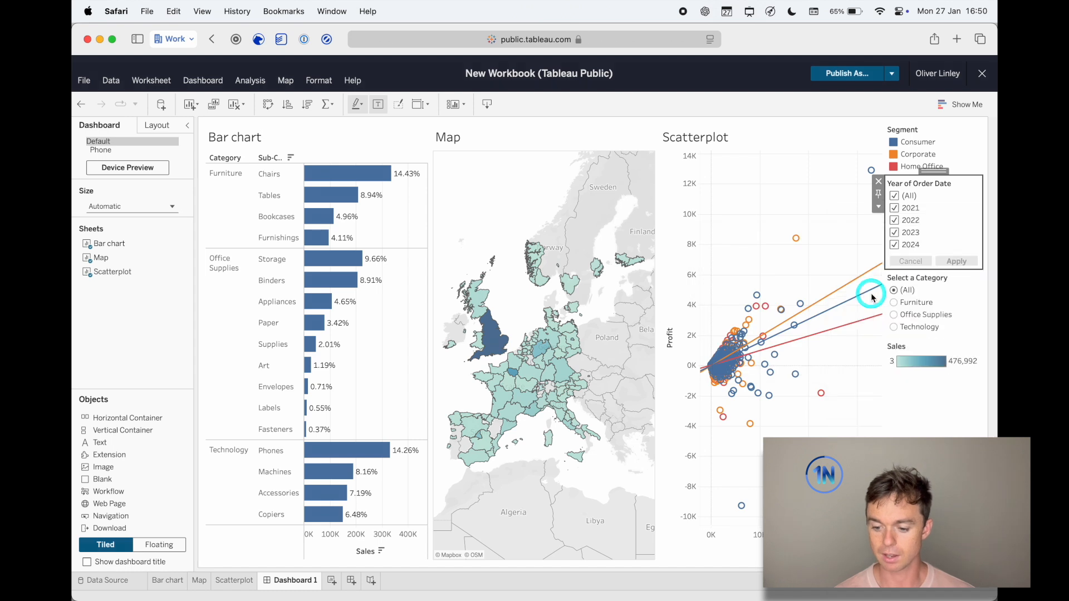
{"action": "key", "text": "super+a"}
{"action": "type", "text": "Sele"}
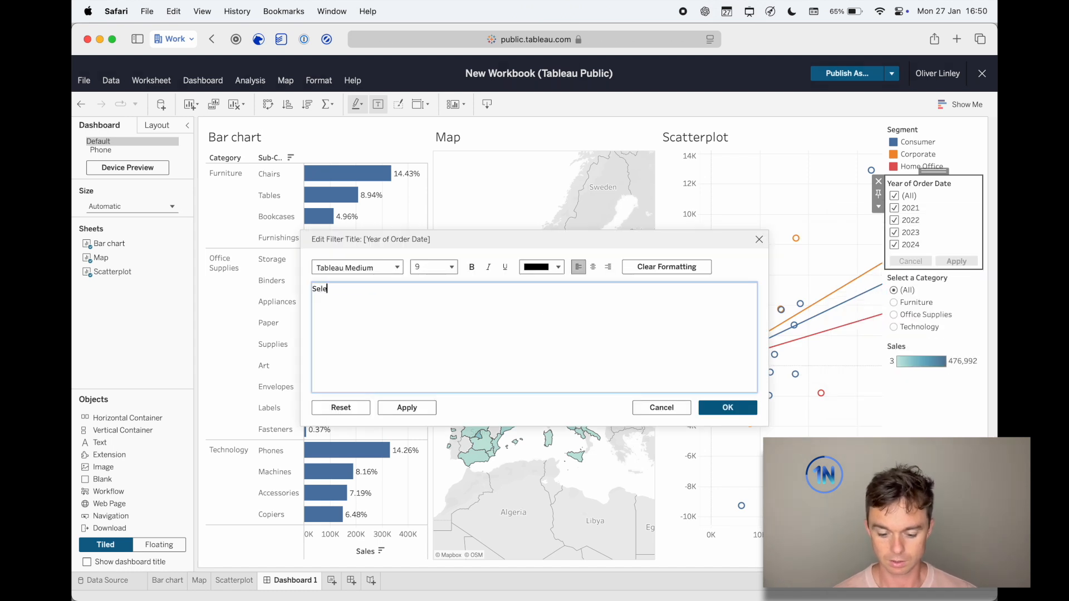
{"action": "left_click", "coordinate": [738, 408]}
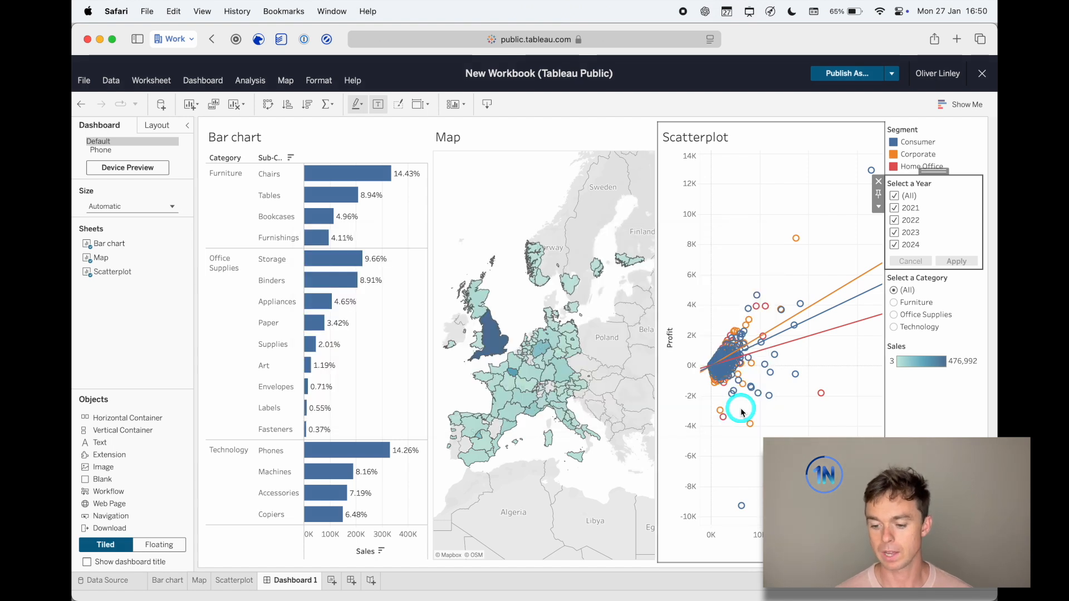
Highlight Consumer through the Segment legend and keep only that segment in the scatterplot.
{"action": "left_click", "coordinate": [947, 129]}
{"action": "left_click", "coordinate": [917, 134]}
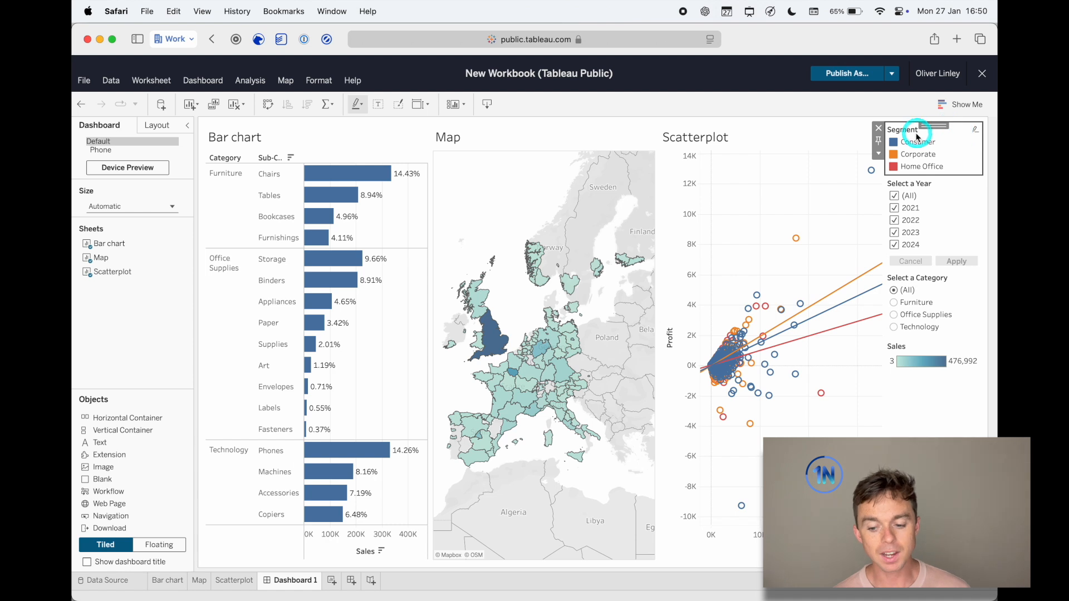
{"action": "mouse_move", "coordinate": [760, 305]}
{"action": "left_click", "coordinate": [895, 144]}
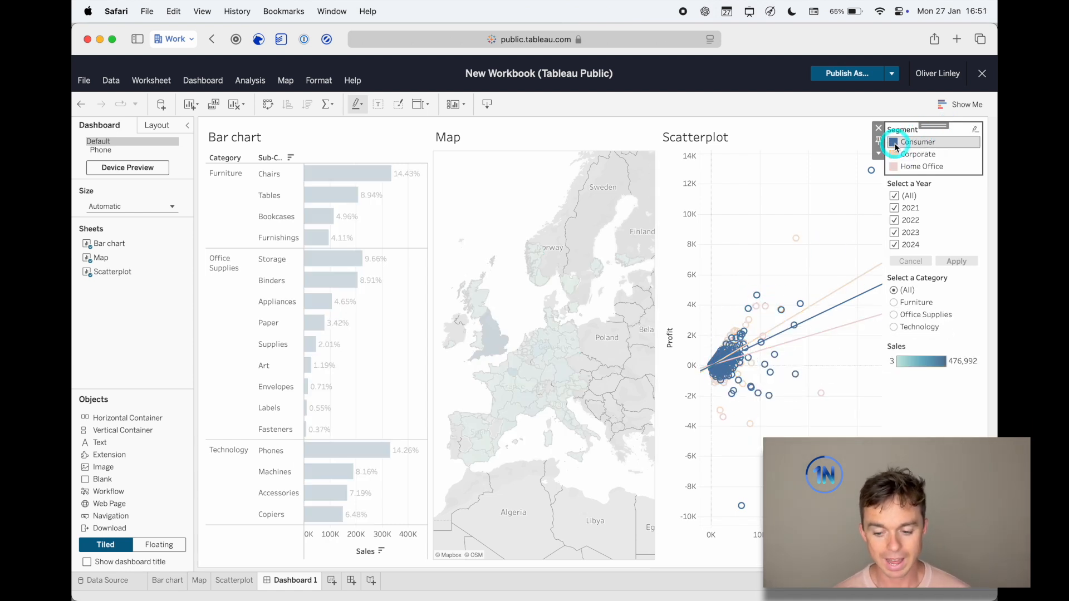
{"action": "left_click", "coordinate": [907, 155]}
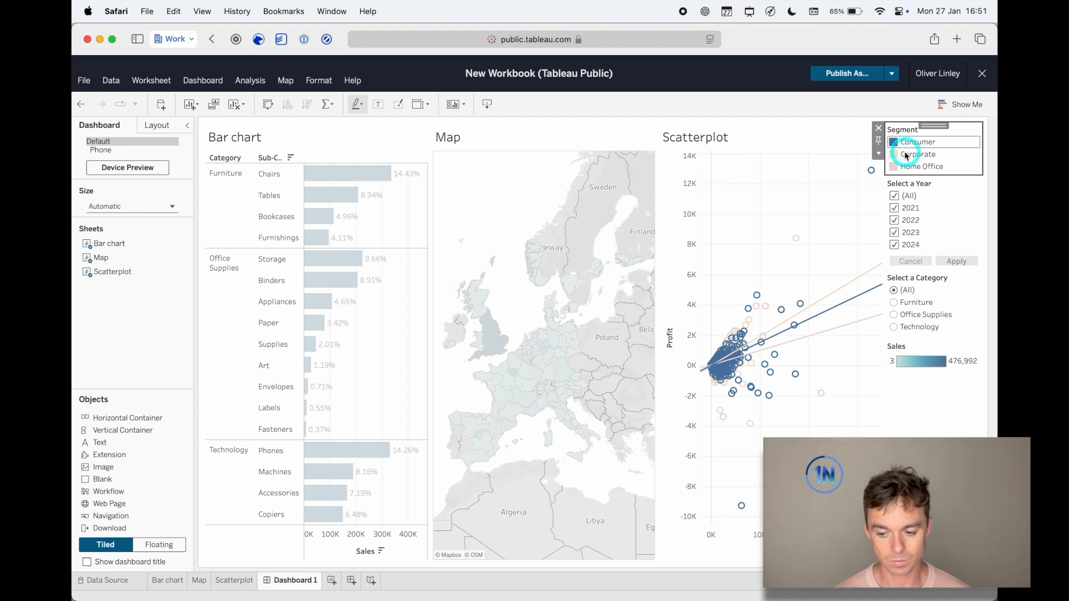
{"action": "left_click", "coordinate": [896, 145]}
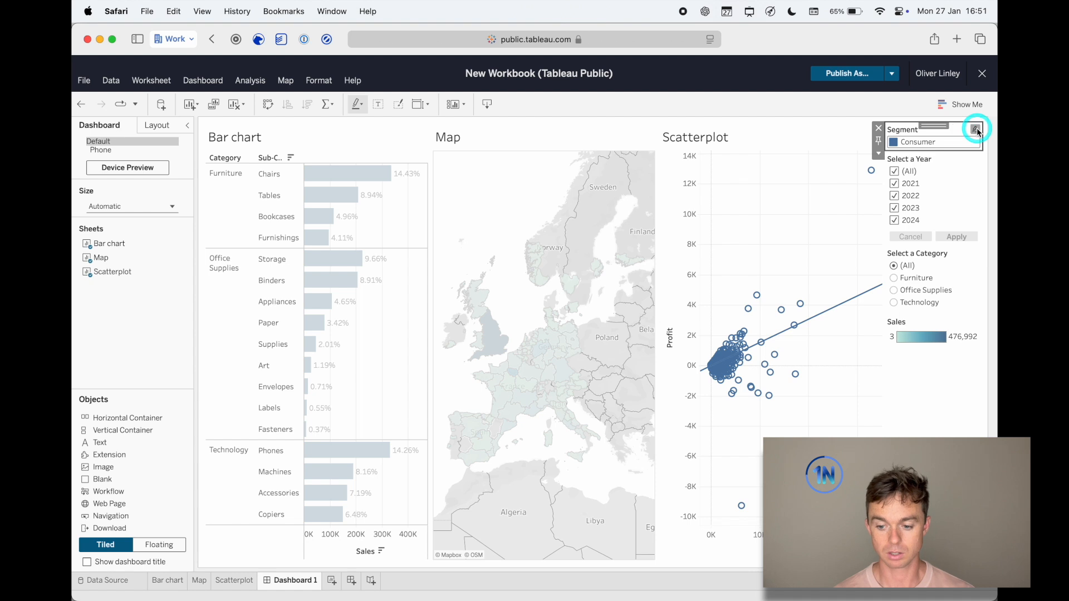
Open the Scatterplot sheet from the dashboard, remove its Segment filter, and return to the dashboard.
{"action": "left_click", "coordinate": [879, 153]}
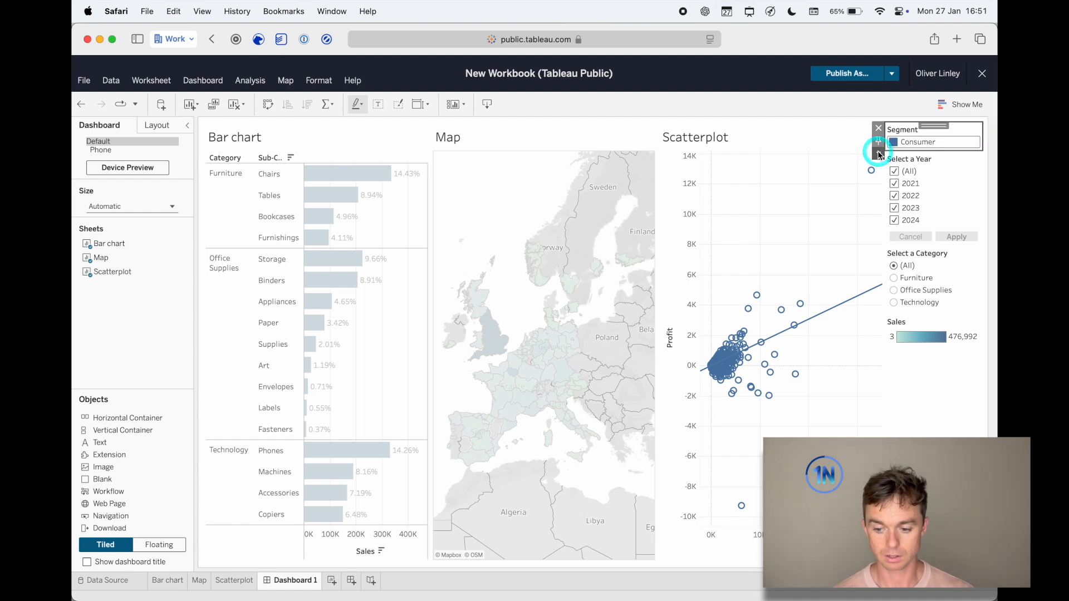
{"action": "left_click", "coordinate": [798, 177]}
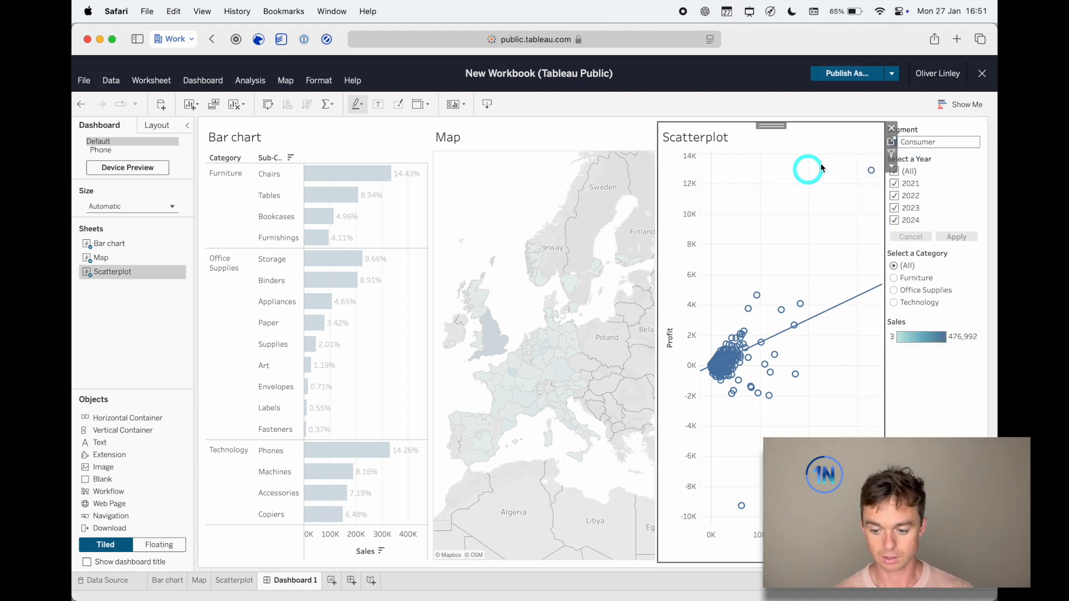
{"action": "left_click", "coordinate": [892, 144]}
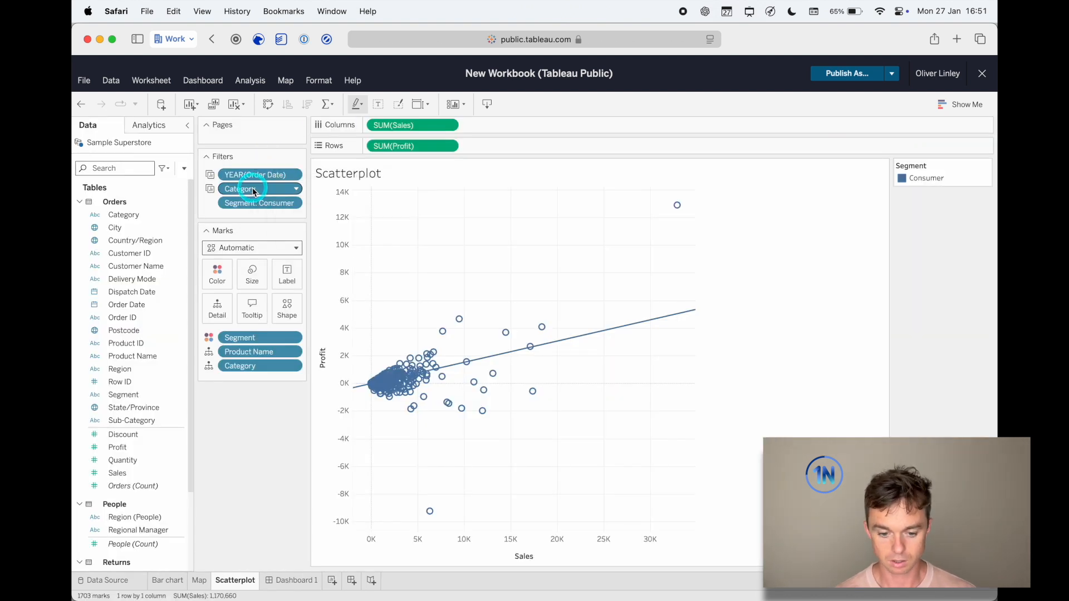
{"action": "left_click_drag", "start_coordinate": [253, 192], "coordinate": [231, 426]}
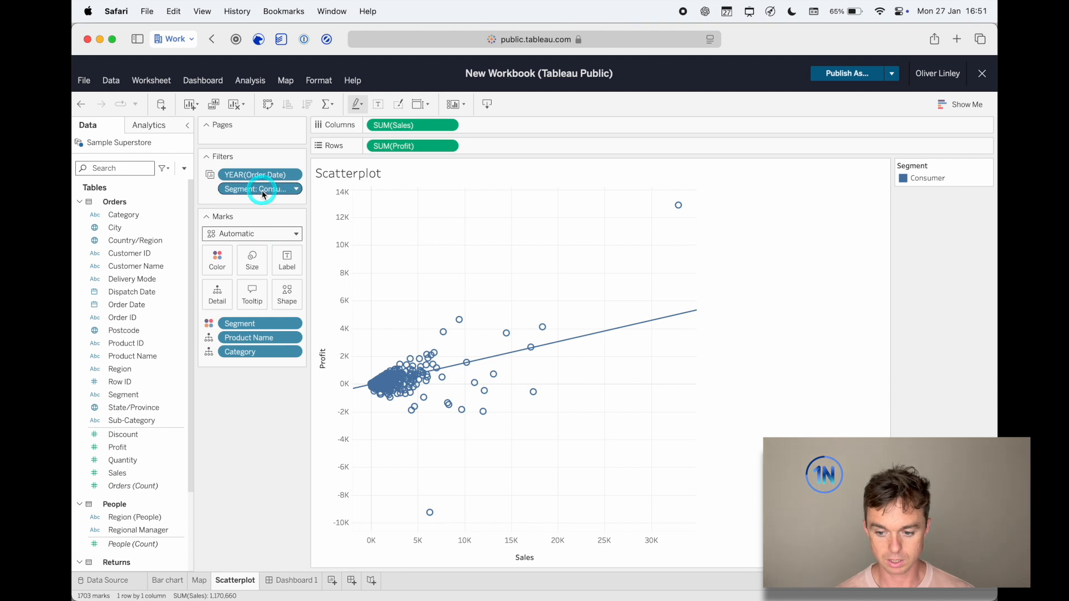
{"action": "left_click_drag", "start_coordinate": [262, 191], "coordinate": [242, 440]}
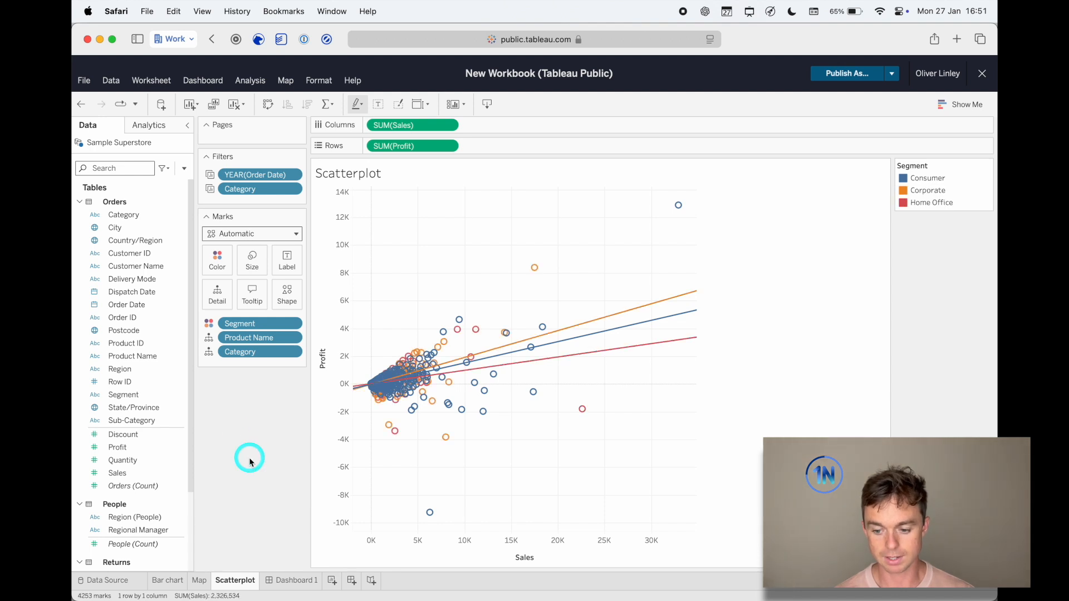
{"action": "left_click", "coordinate": [303, 582]}
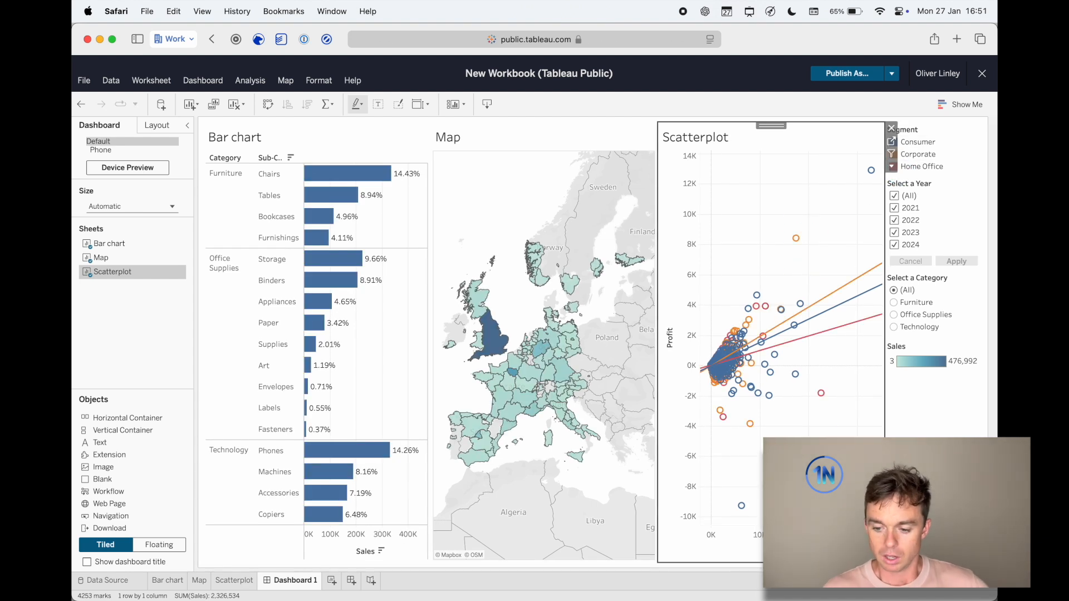
Remove the Sales colour legend from the dashboard.
{"action": "left_click", "coordinate": [916, 362]}
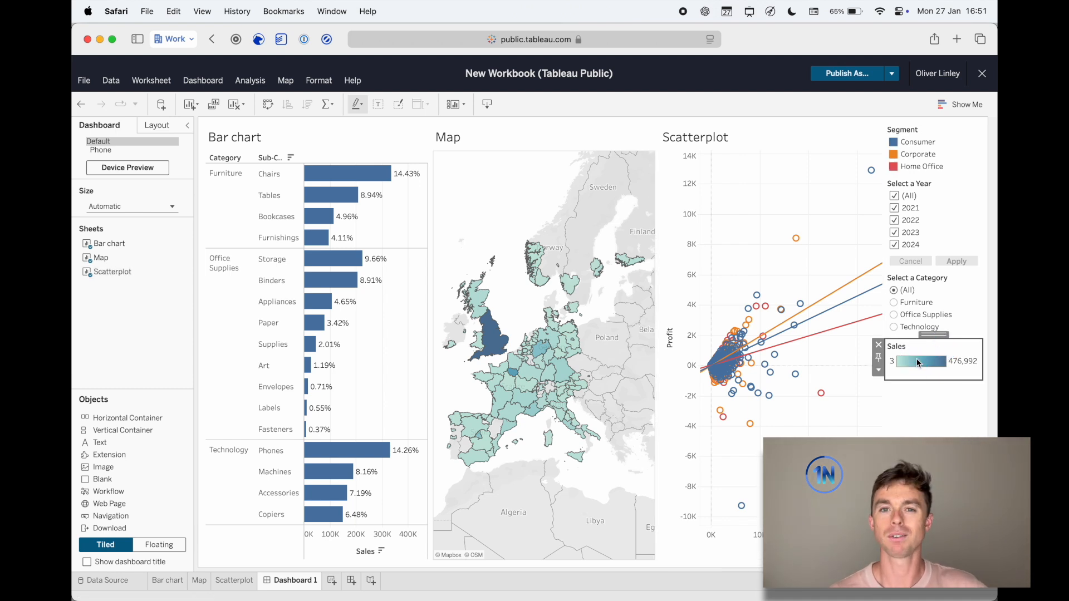
{"action": "left_click", "coordinate": [879, 346]}
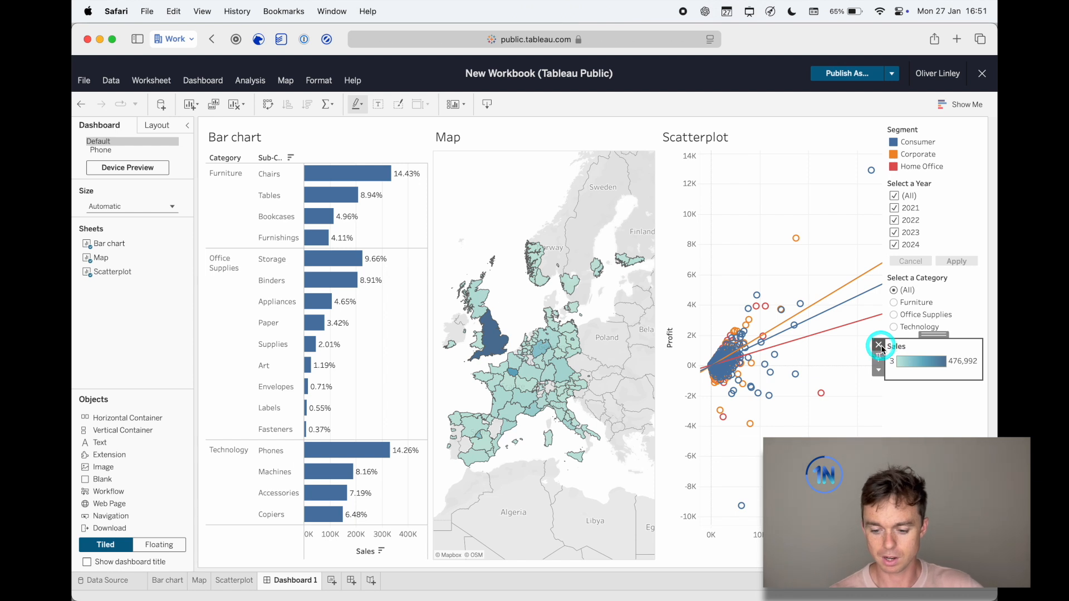
{"action": "left_click", "coordinate": [909, 370]}
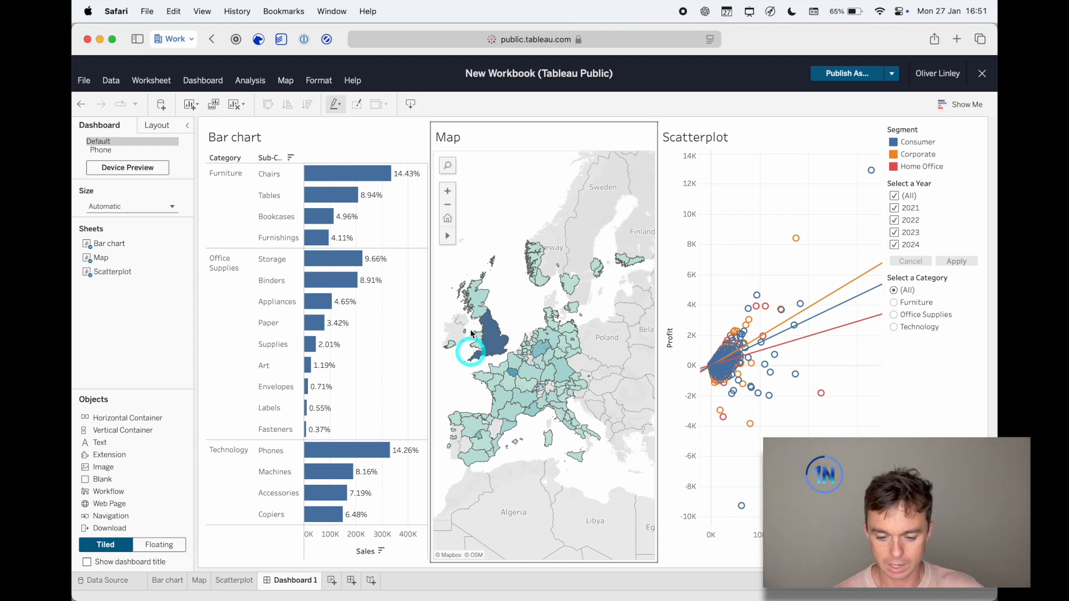
Replace the map's title with "How did our Sales perform in each State/Province?".
{"action": "mouse_move", "coordinate": [493, 338]}
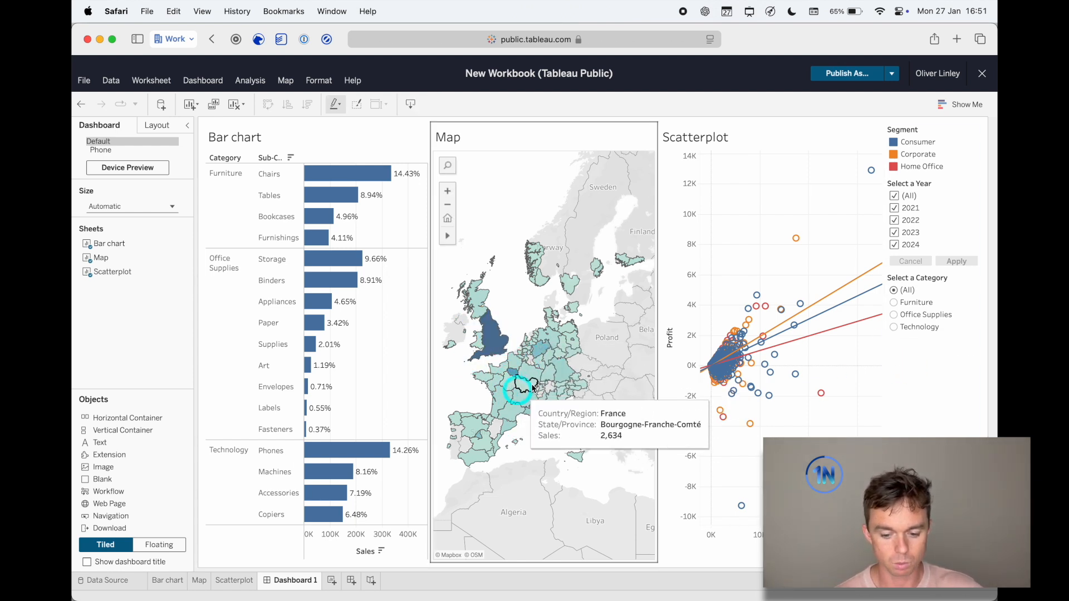
{"action": "left_click", "coordinate": [452, 142]}
{"action": "double_click", "coordinate": [452, 141]}
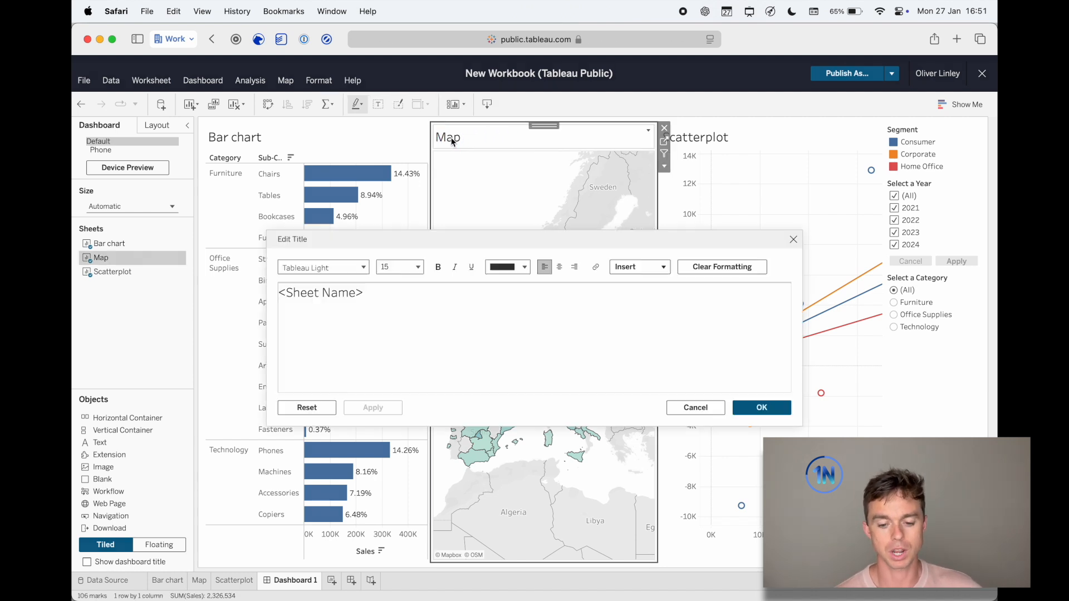
{"action": "triple_click", "coordinate": [494, 302]}
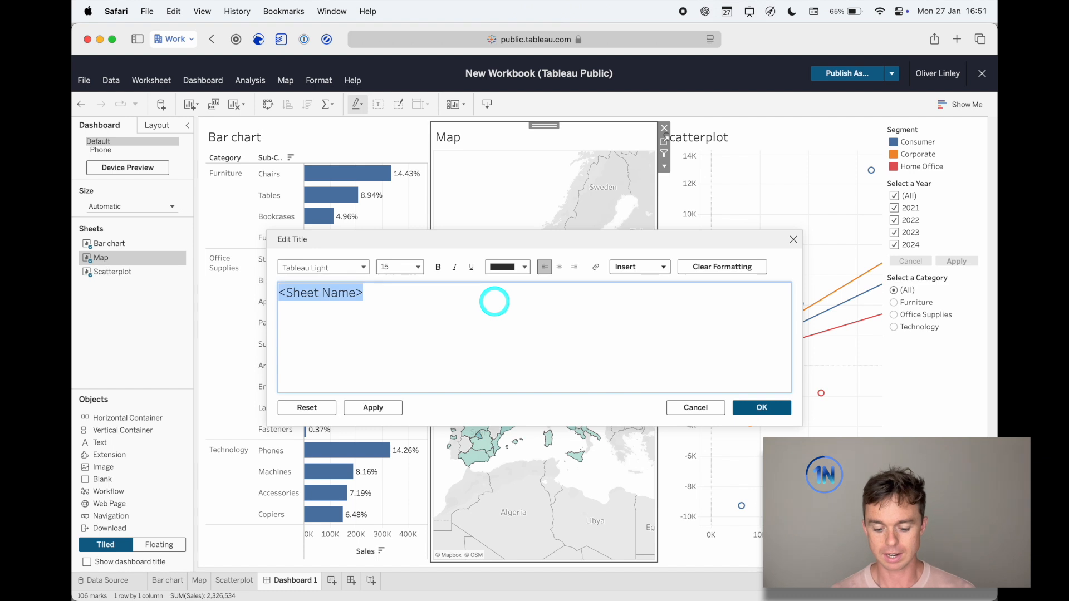
{"action": "type", "text": "How did our "}
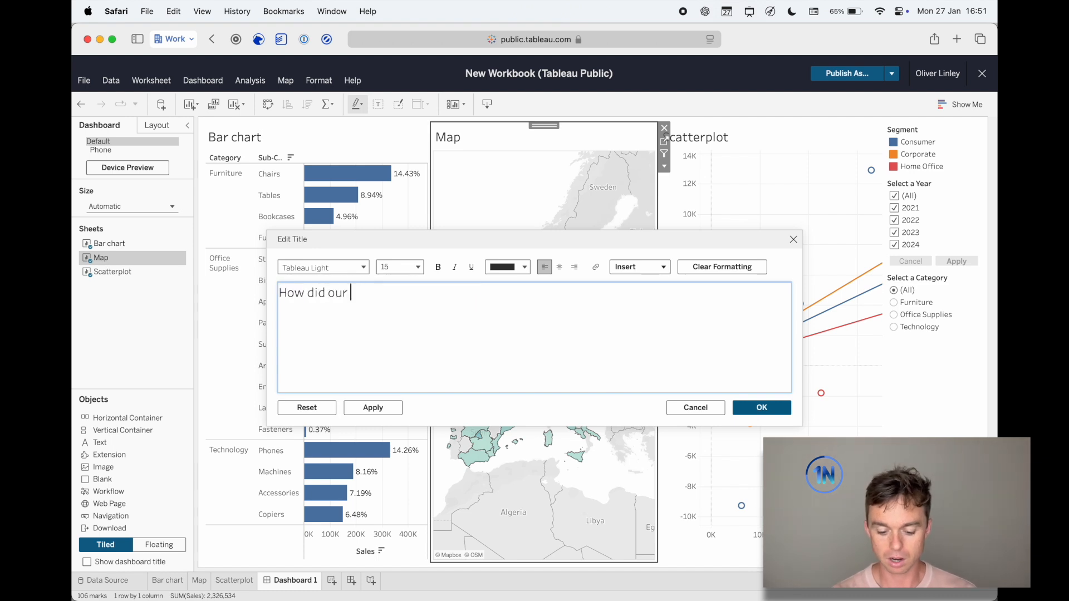
{"action": "type", "text": "Sales perform in each Rego"}
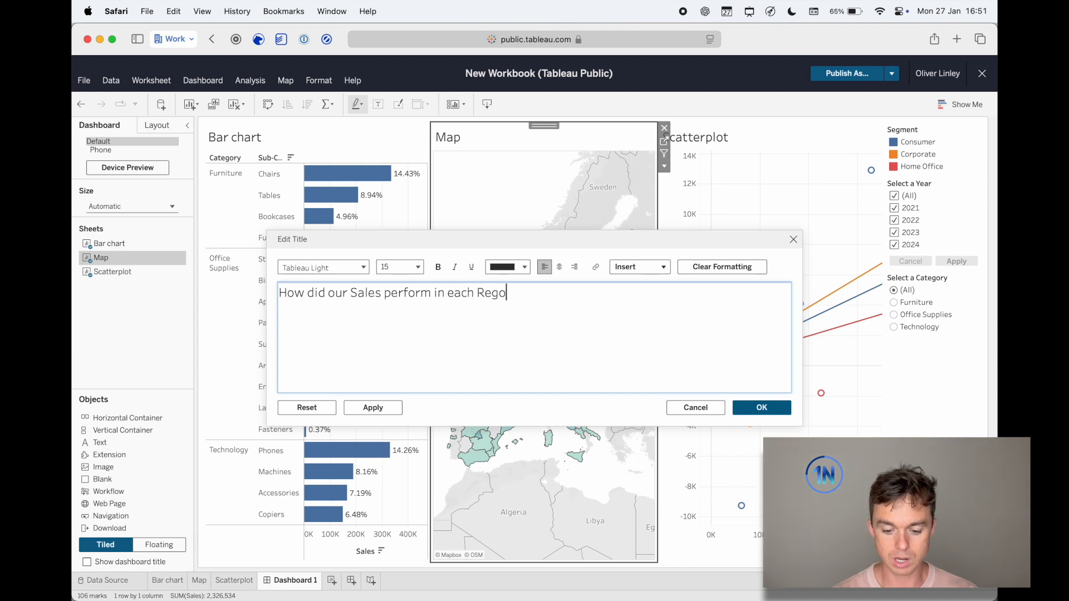
{"action": "key", "text": "BackSpace"}
{"action": "key", "text": "BackSpace"}
{"action": "key", "text": "BackSpace"}
{"action": "key", "text": "BackSpace"}
{"action": "key", "text": "BackSpace"}
{"action": "key", "text": "BackSpace"}
{"action": "type", "text": "State/Province?"}
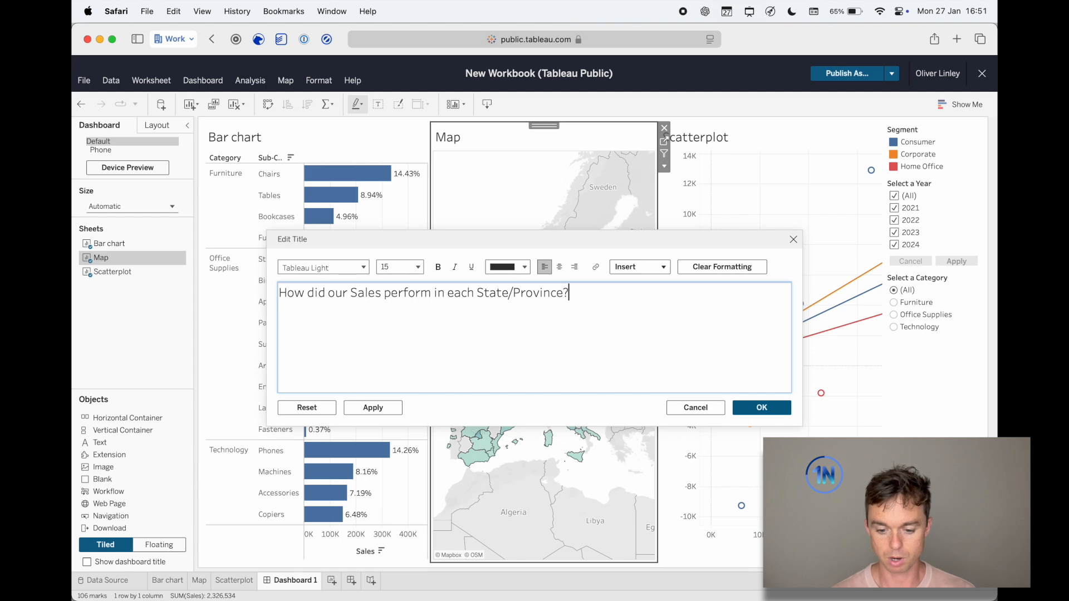
{"action": "left_click", "coordinate": [762, 406]}
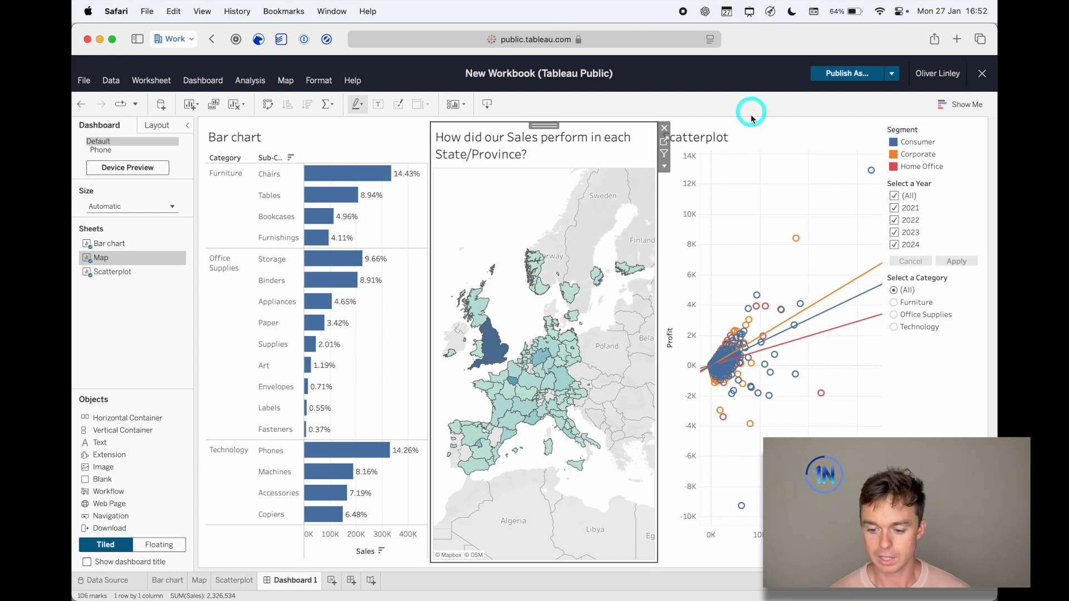
Replace the scatterplot's title with "How did our Products perform by Segment?".
{"action": "left_click", "coordinate": [707, 143]}
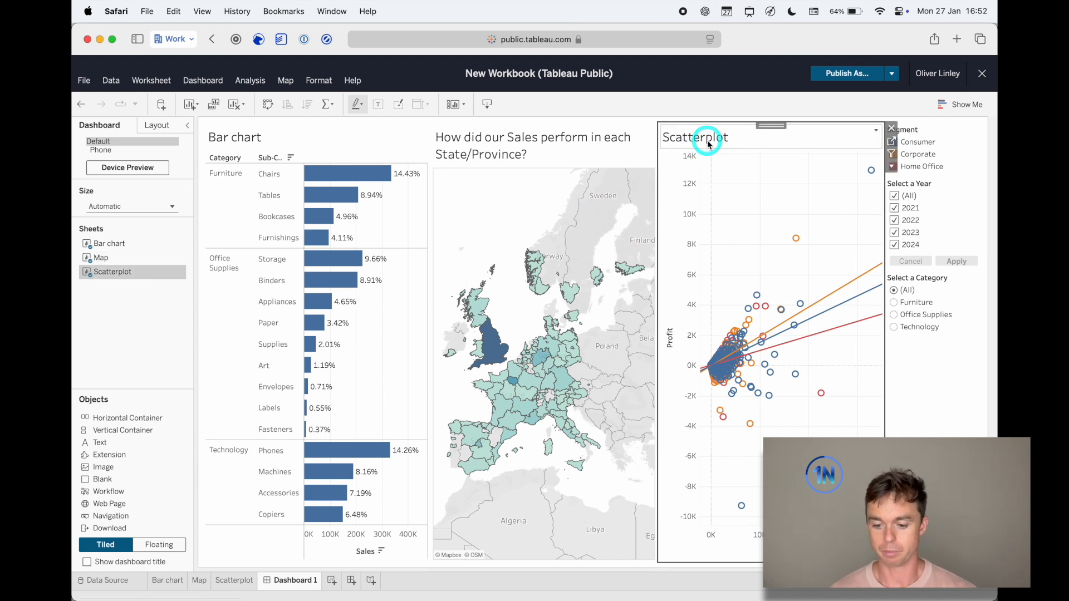
{"action": "double_click", "coordinate": [707, 143]}
{"action": "key", "text": "ctrl+a"}
{"action": "type", "text": "How did our Products "}
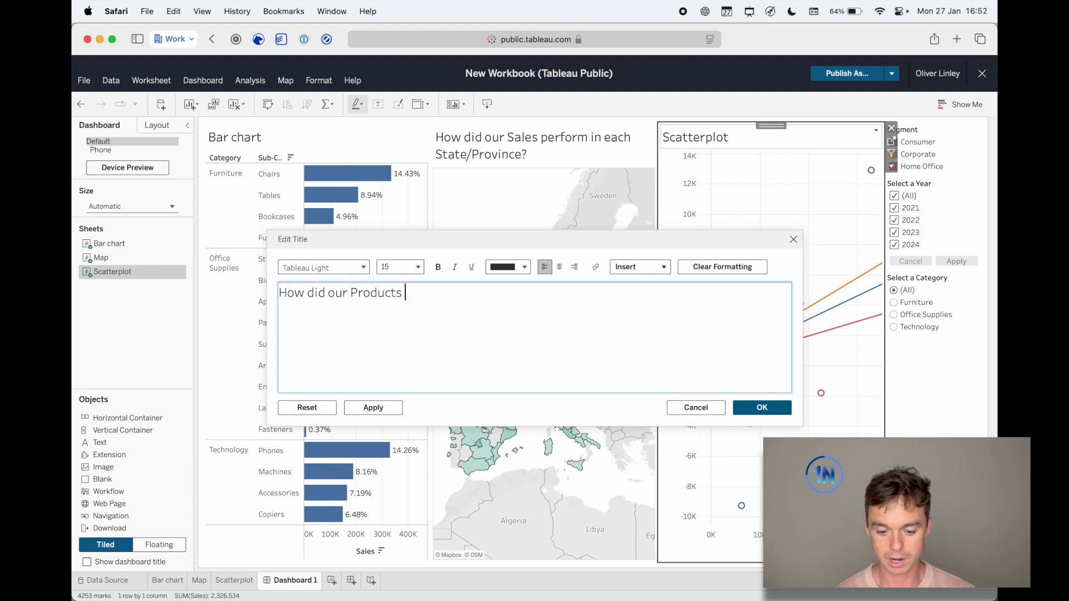
{"action": "type", "text": "perform by Segment?"}
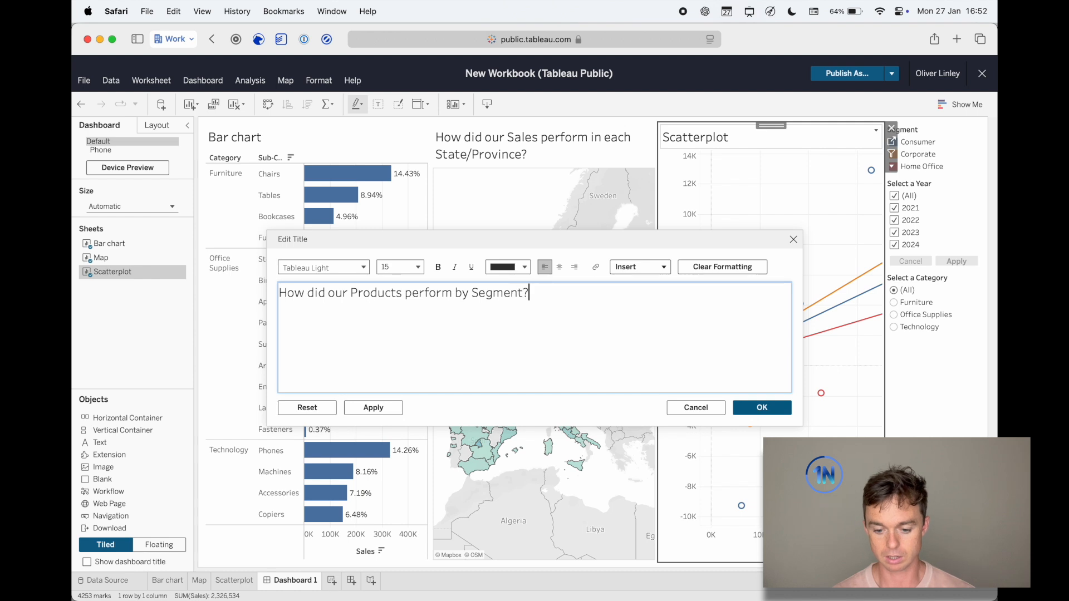
{"action": "left_click", "coordinate": [725, 283]}
{"action": "left_click", "coordinate": [762, 407]}
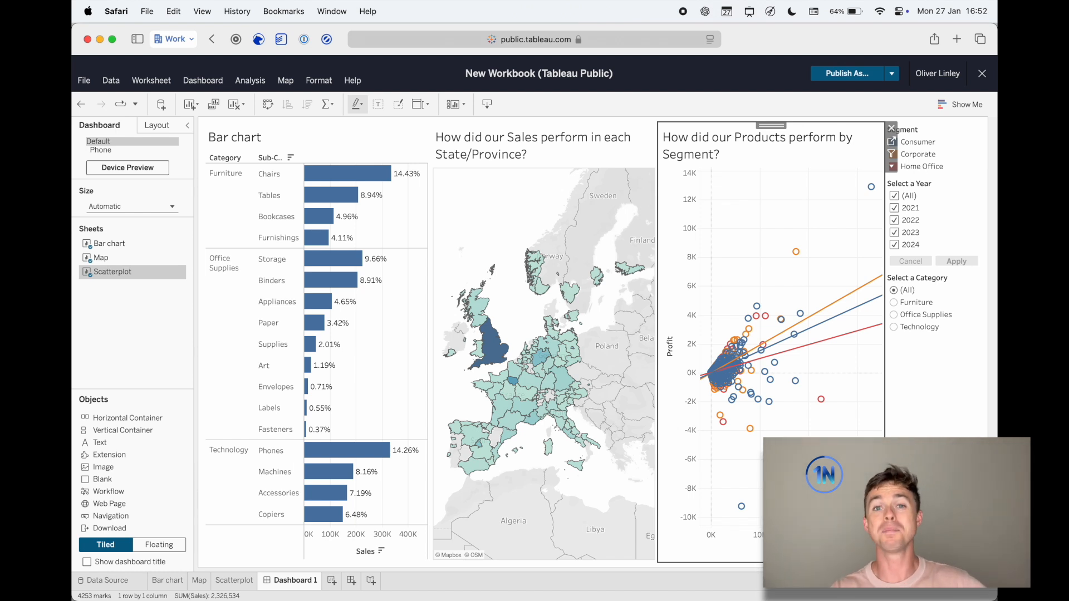
Select and deselect North Rhine-Westphalia on the map, and set the map to be used as a filter for the dashboard.
{"action": "left_click", "coordinate": [613, 480]}
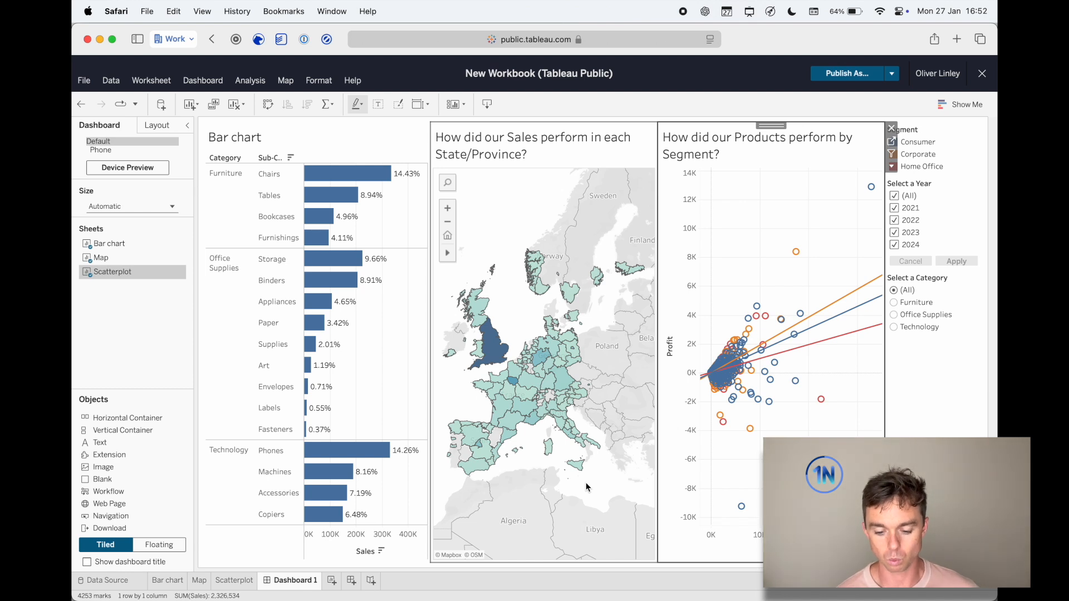
{"action": "left_click", "coordinate": [586, 212]}
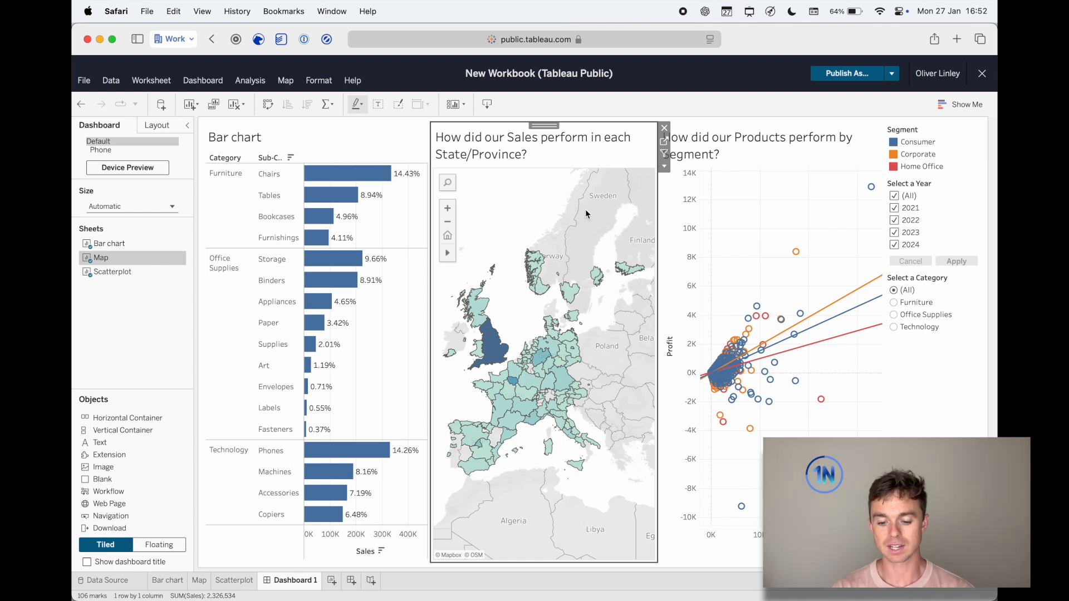
{"action": "mouse_move", "coordinate": [541, 360]}
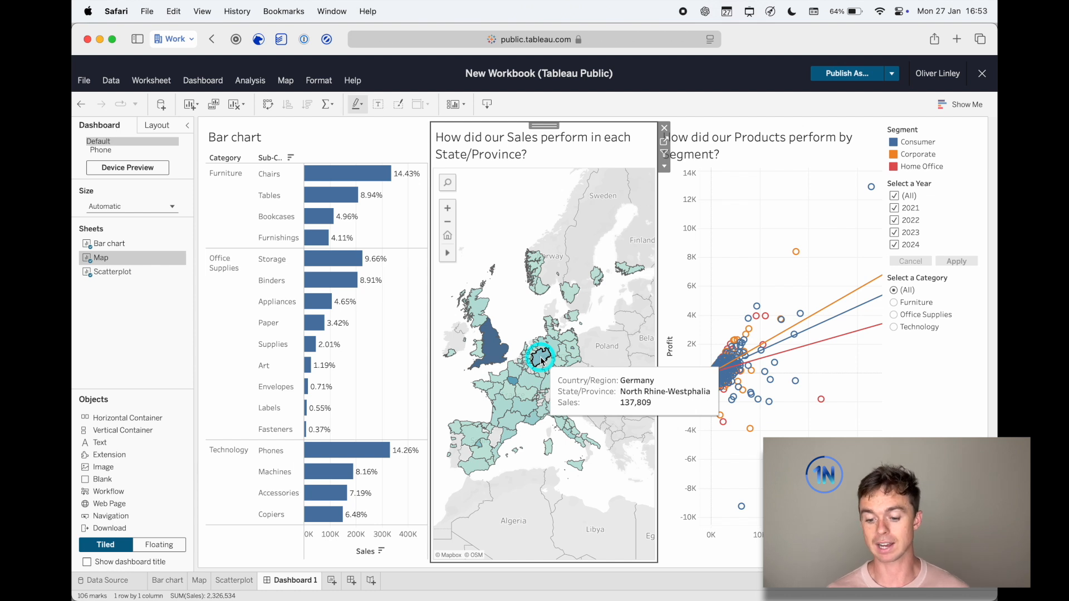
{"action": "left_click", "coordinate": [541, 360]}
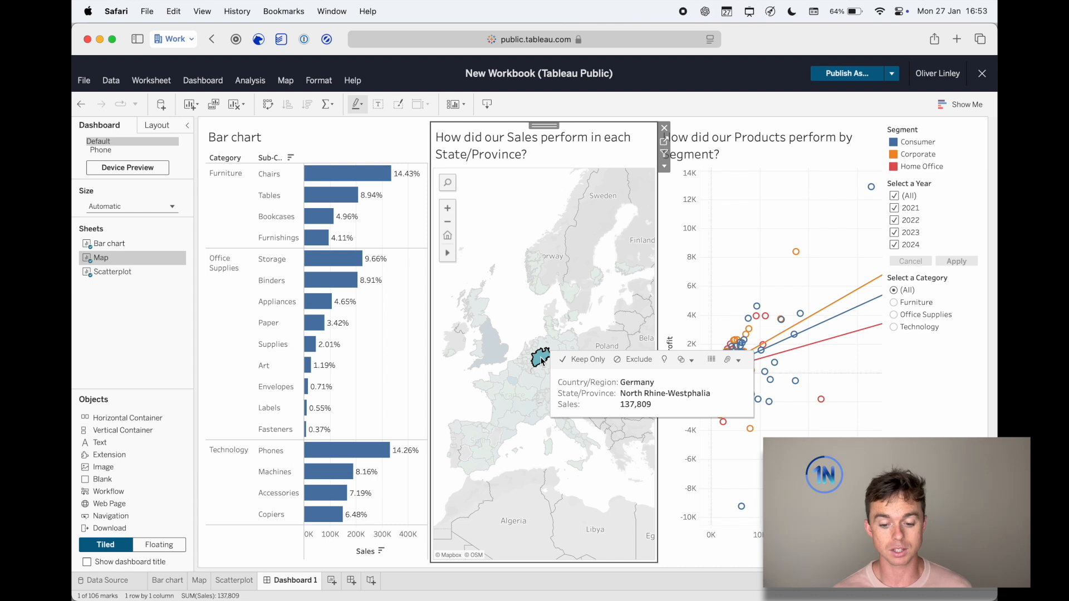
{"action": "left_click", "coordinate": [541, 360]}
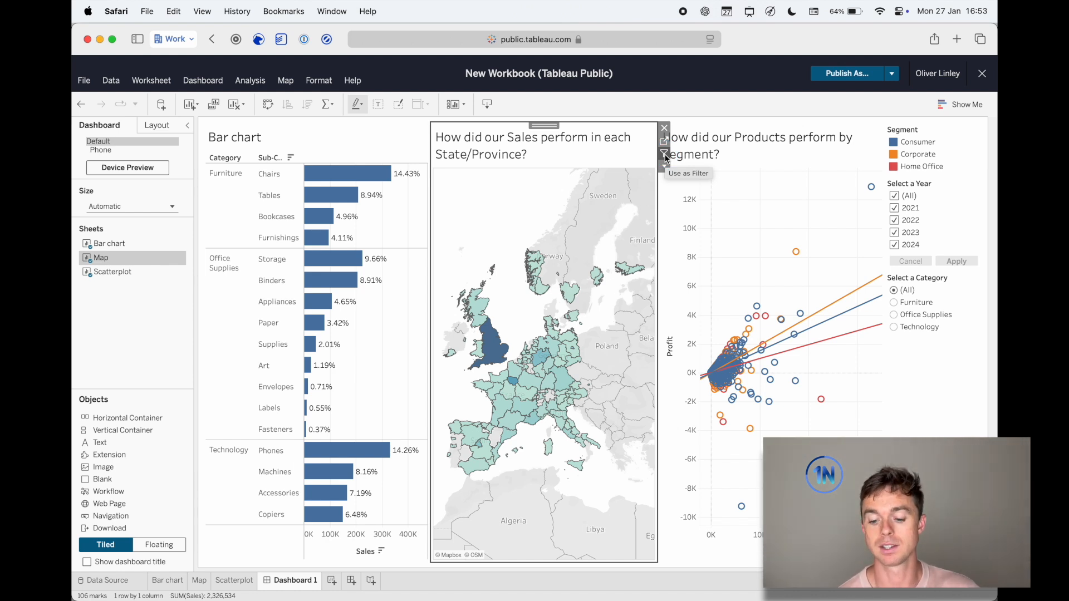
{"action": "left_click", "coordinate": [266, 277]}
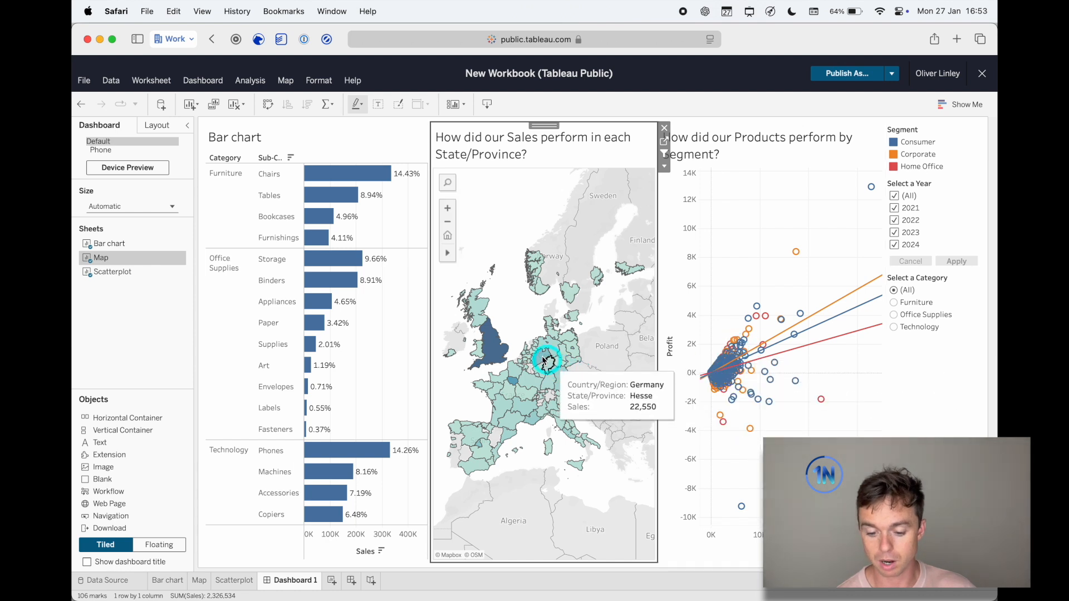
Test the map filter with several regions, including England, Aquitaine-Limousin-Poitou-Charentes and Castile-La Mancha, and clear the selection.
{"action": "left_click", "coordinate": [501, 352]}
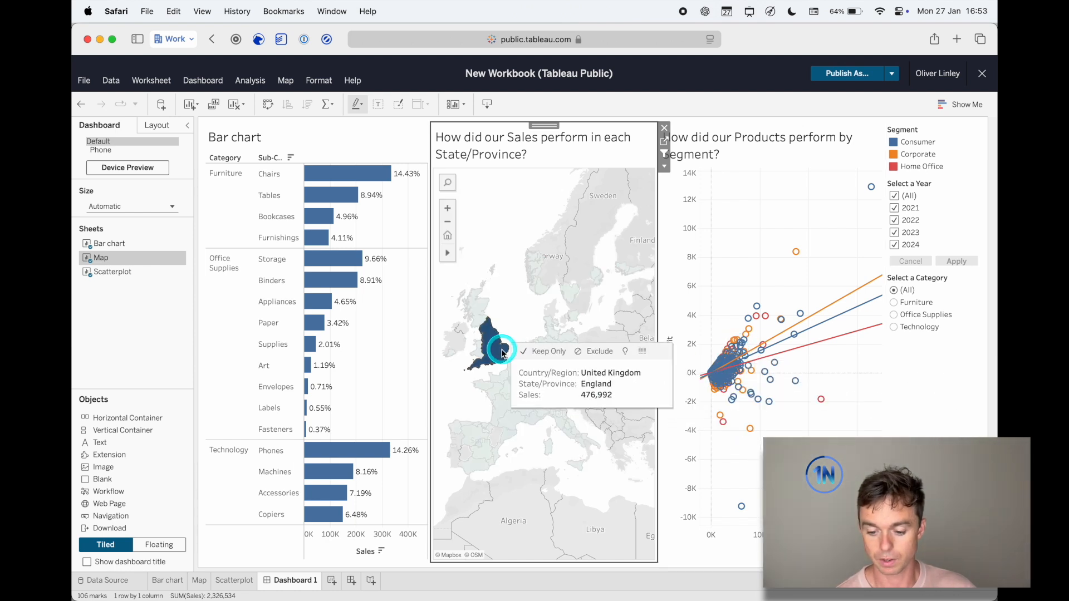
{"action": "left_click", "coordinate": [522, 470]}
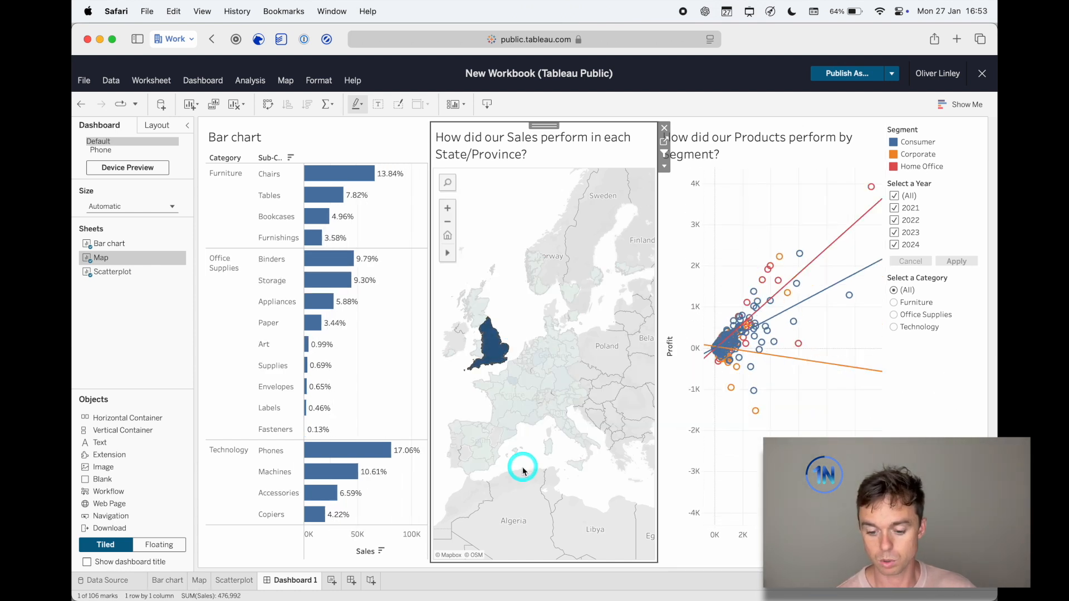
{"action": "left_click", "coordinate": [498, 409]}
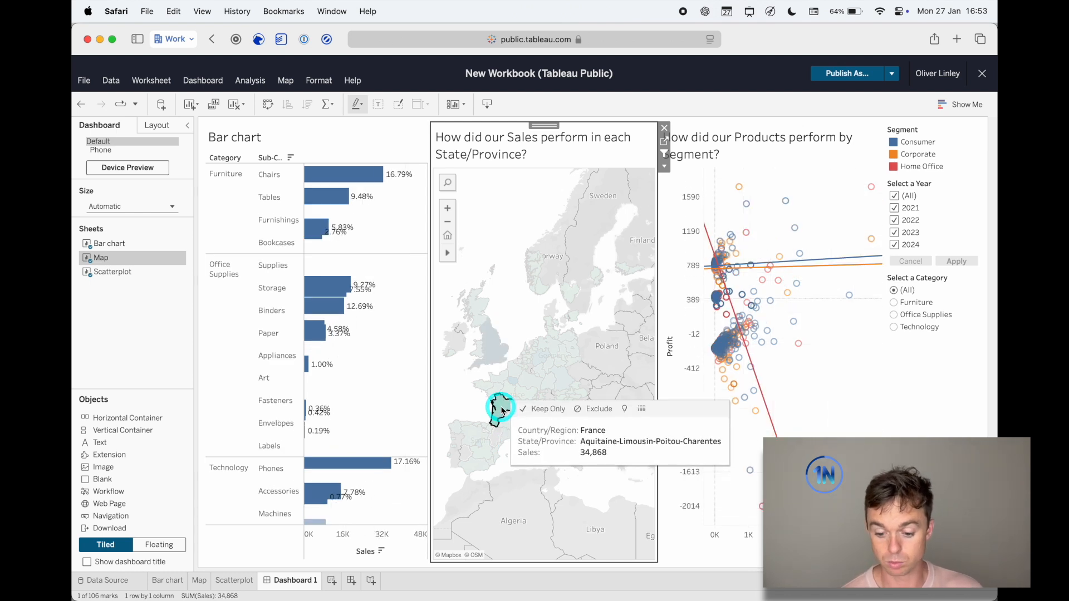
{"action": "left_click", "coordinate": [595, 273]}
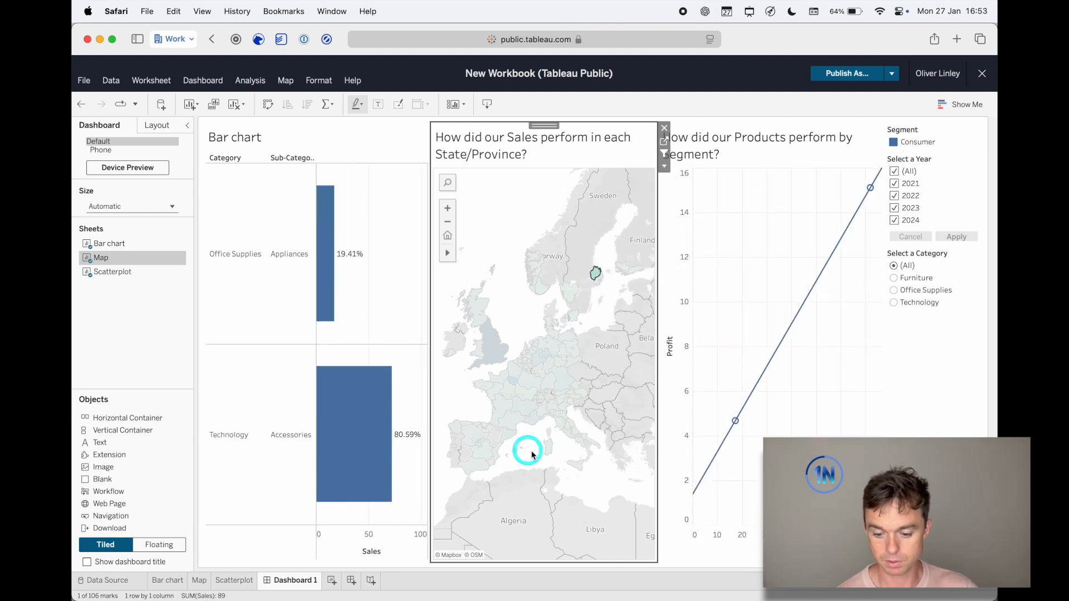
{"action": "left_click", "coordinate": [466, 460]}
{"action": "left_click", "coordinate": [482, 452]}
{"action": "left_click", "coordinate": [482, 454]}
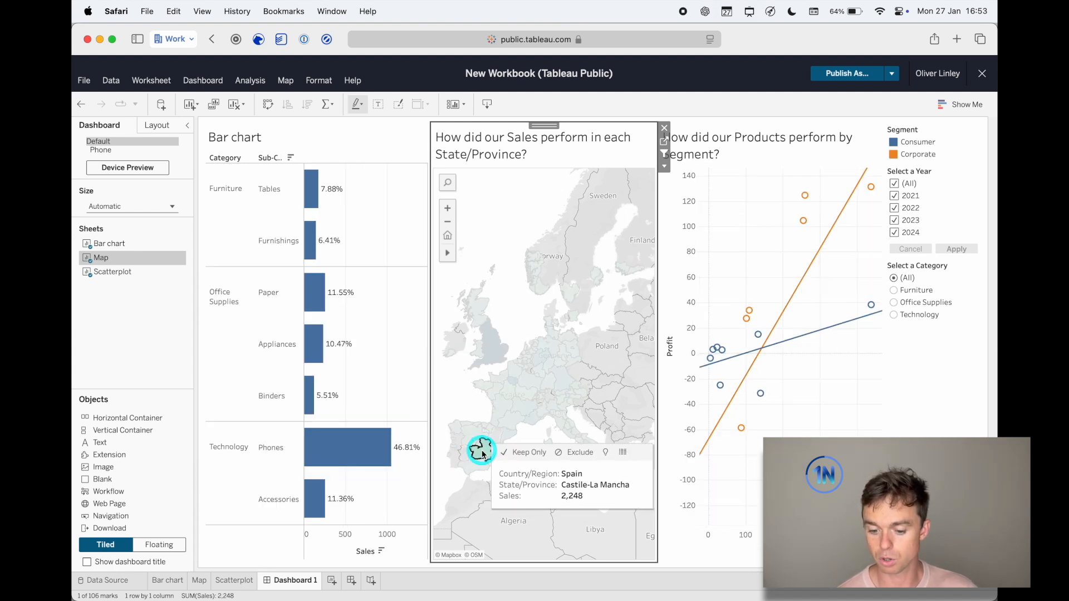
{"action": "left_click", "coordinate": [482, 454]}
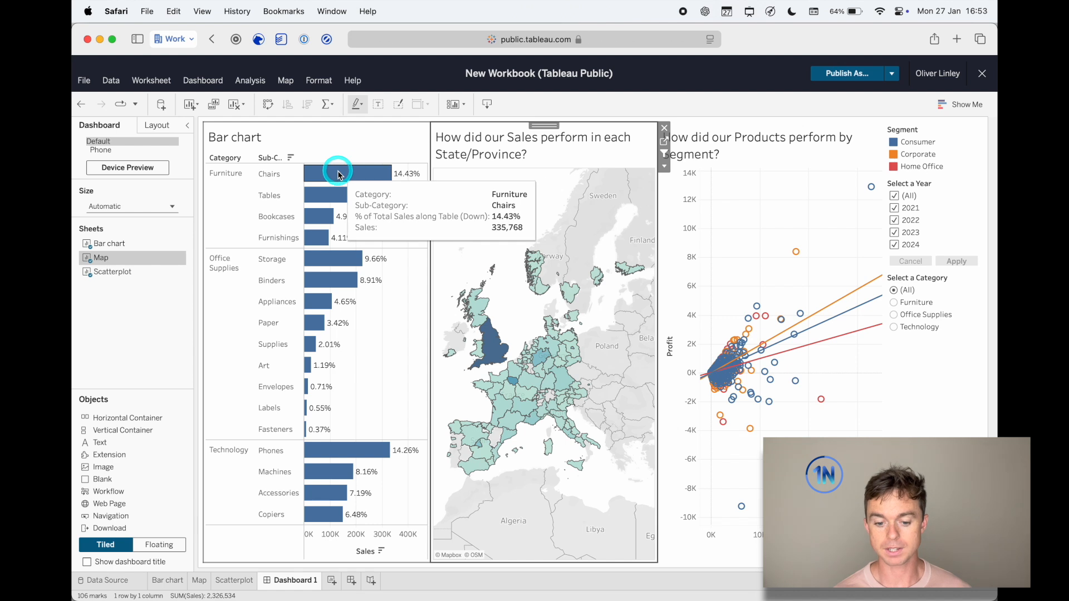
{"action": "key", "text": "ctrl+a"}
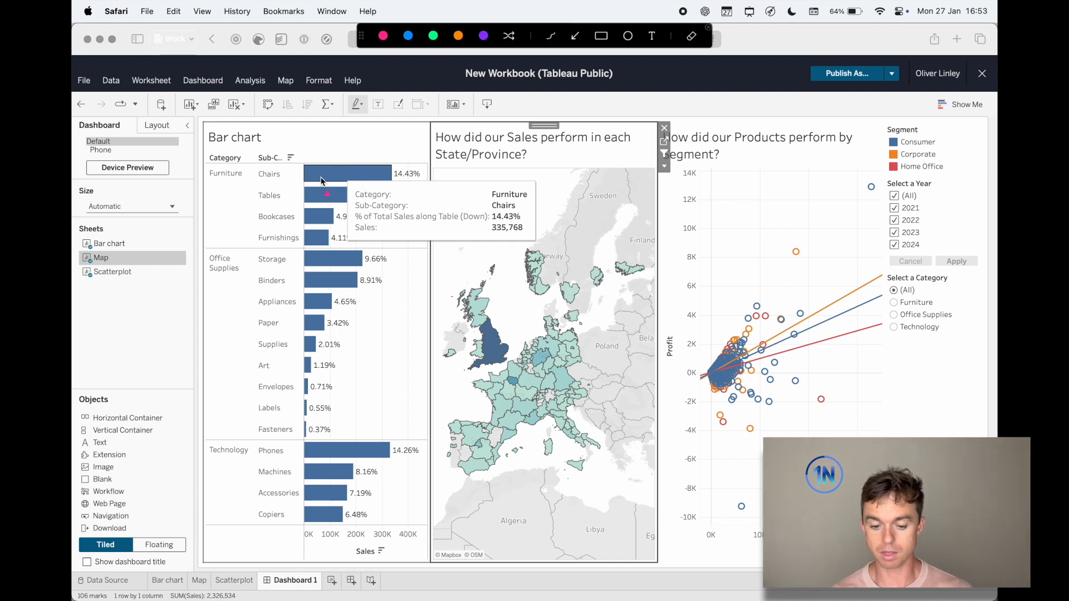
{"action": "mouse_move", "coordinate": [322, 178]}
{"action": "left_mouse_down"}
{"action": "mouse_move", "coordinate": [586, 346]}
{"action": "mouse_move", "coordinate": [578, 339]}
{"action": "left_mouse_up"}
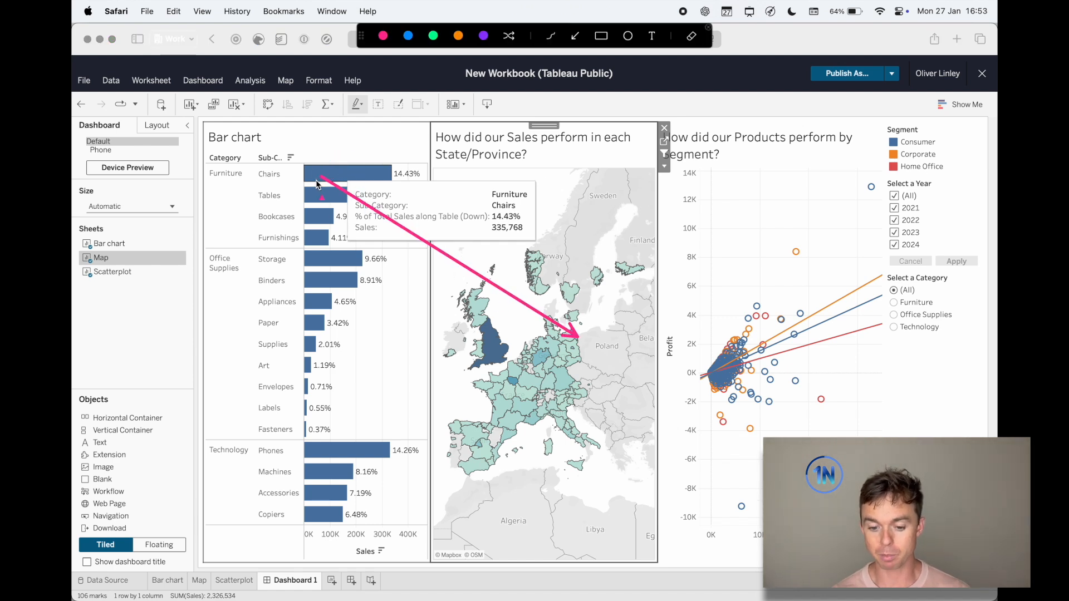
{"action": "left_click_drag", "start_coordinate": [321, 178], "coordinate": [757, 338]}
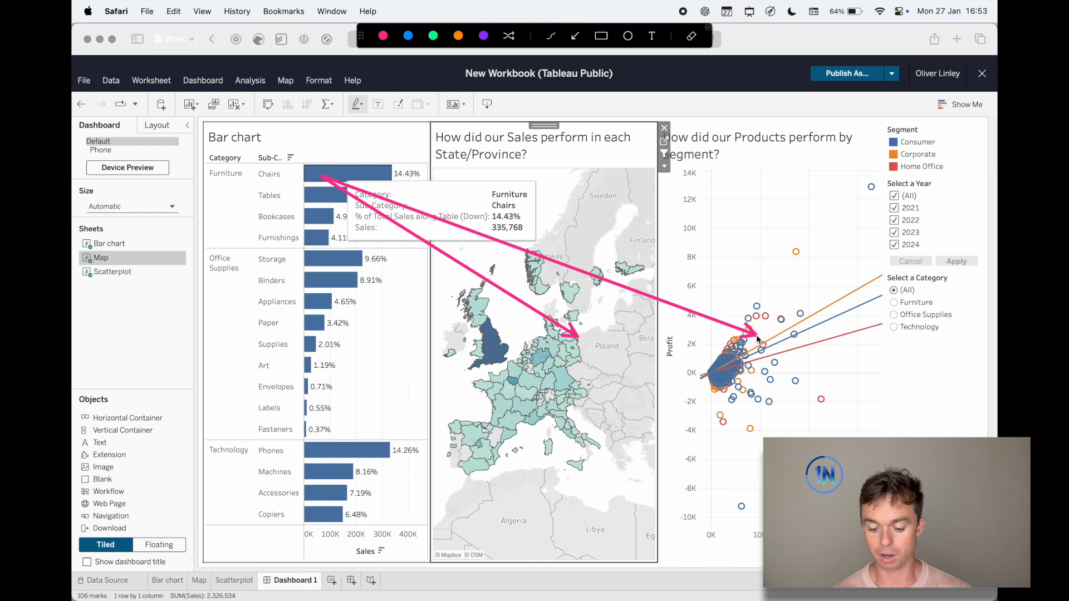
{"action": "left_click_drag", "start_coordinate": [421, 254], "coordinate": [560, 350]}
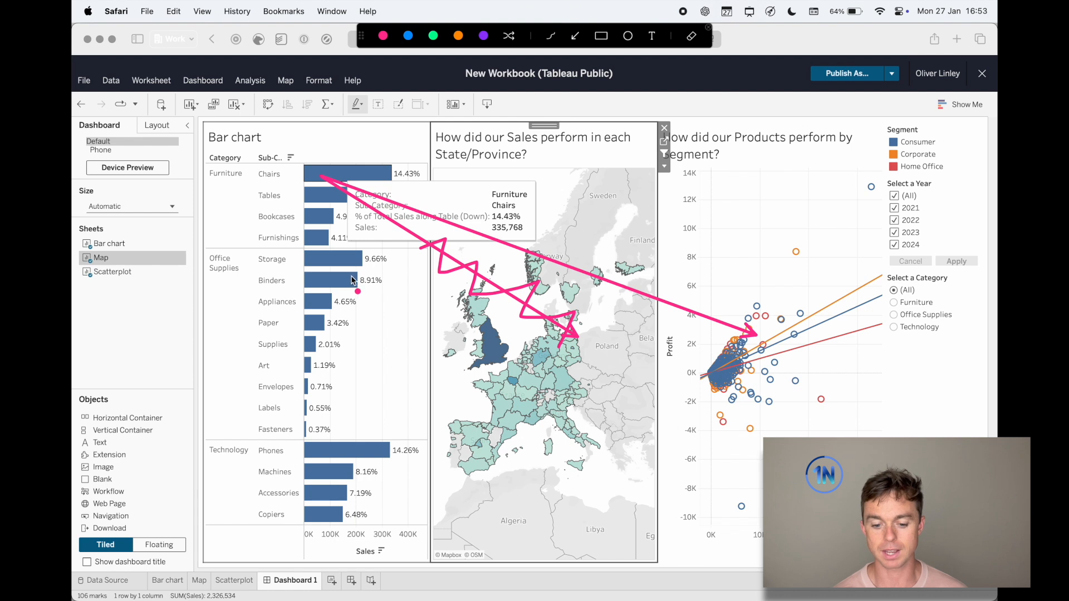
{"action": "mouse_move", "coordinate": [355, 273]}
{"action": "left_mouse_down"}
{"action": "mouse_move", "coordinate": [292, 295]}
{"action": "mouse_move", "coordinate": [384, 286]}
{"action": "mouse_move", "coordinate": [356, 276]}
{"action": "left_mouse_up"}
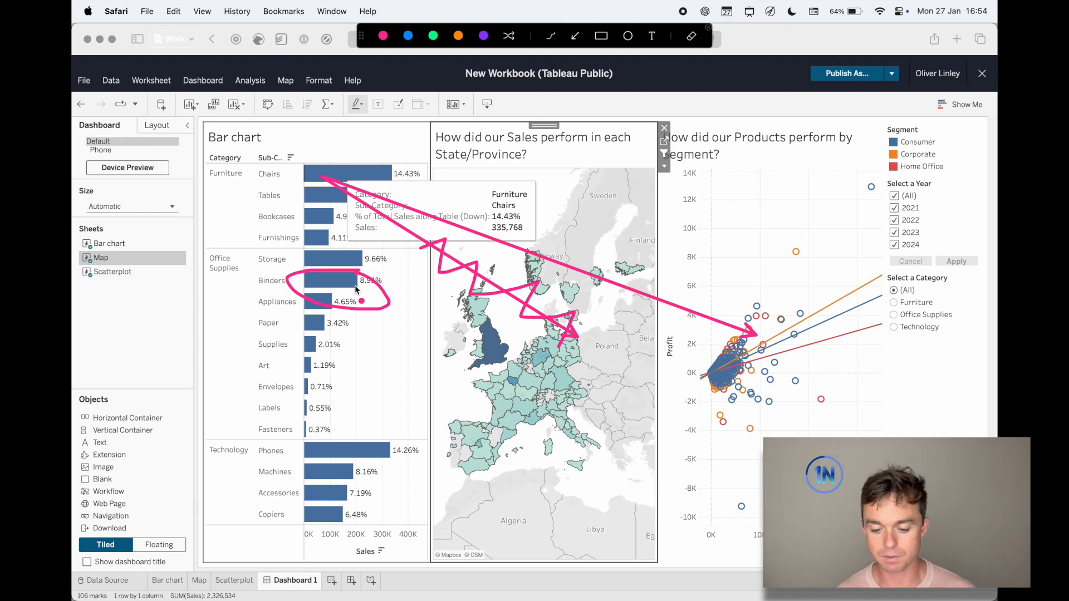
{"action": "key", "text": "Escape"}
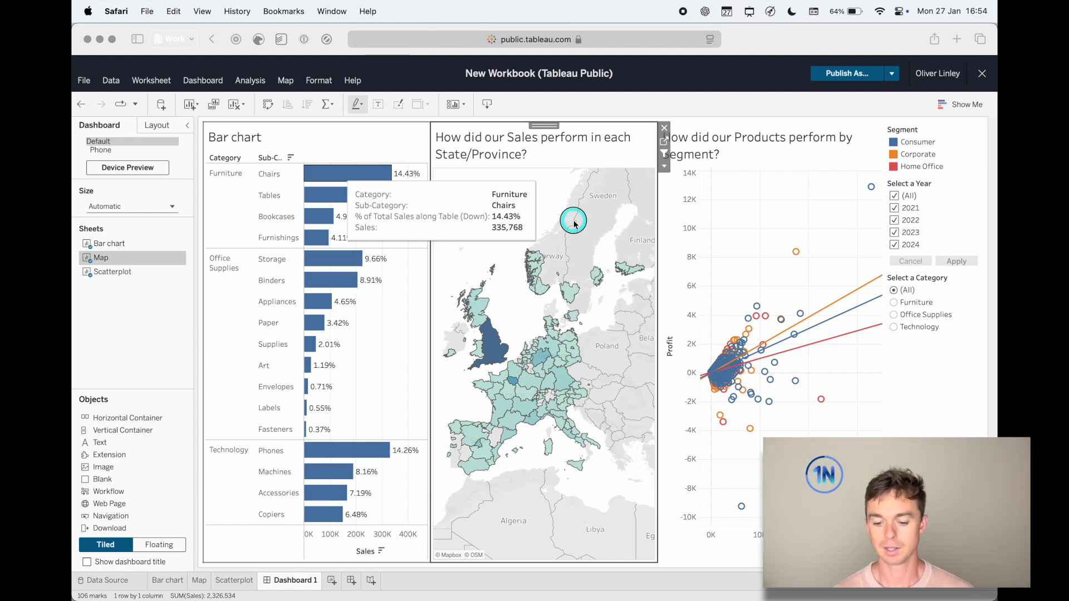
Add a filter action to the dashboard and name it "Bar > Scatterplot".
{"action": "left_click", "coordinate": [408, 336]}
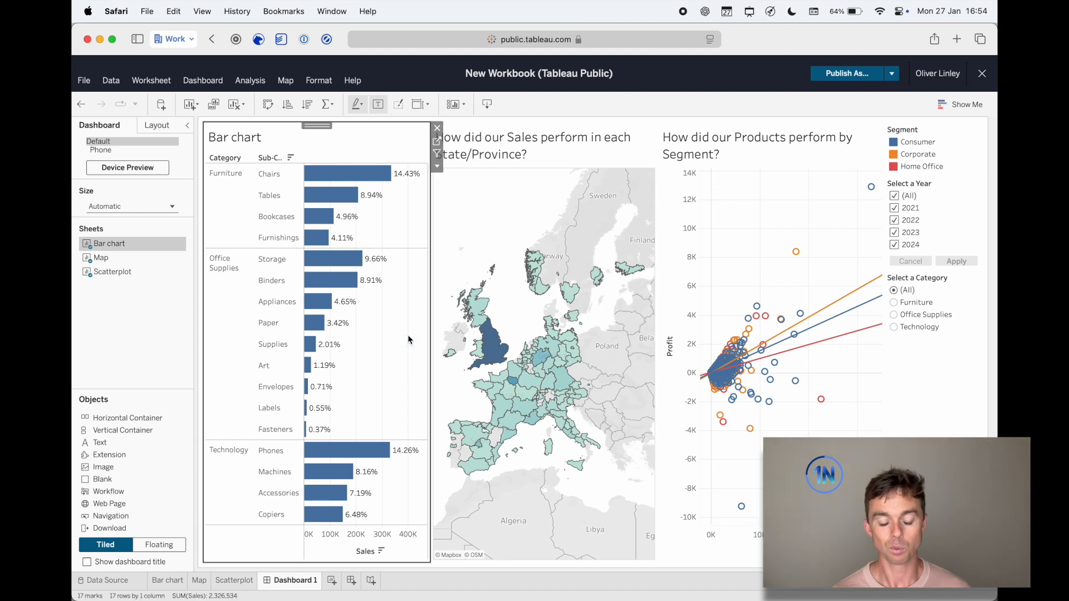
{"action": "left_click", "coordinate": [201, 82]}
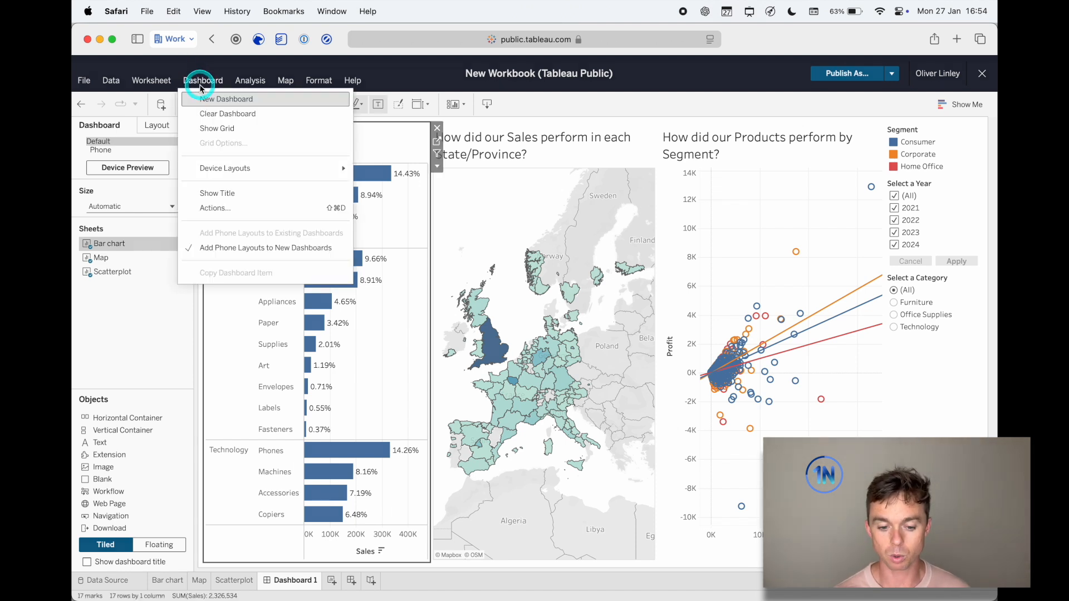
{"action": "left_click", "coordinate": [238, 208]}
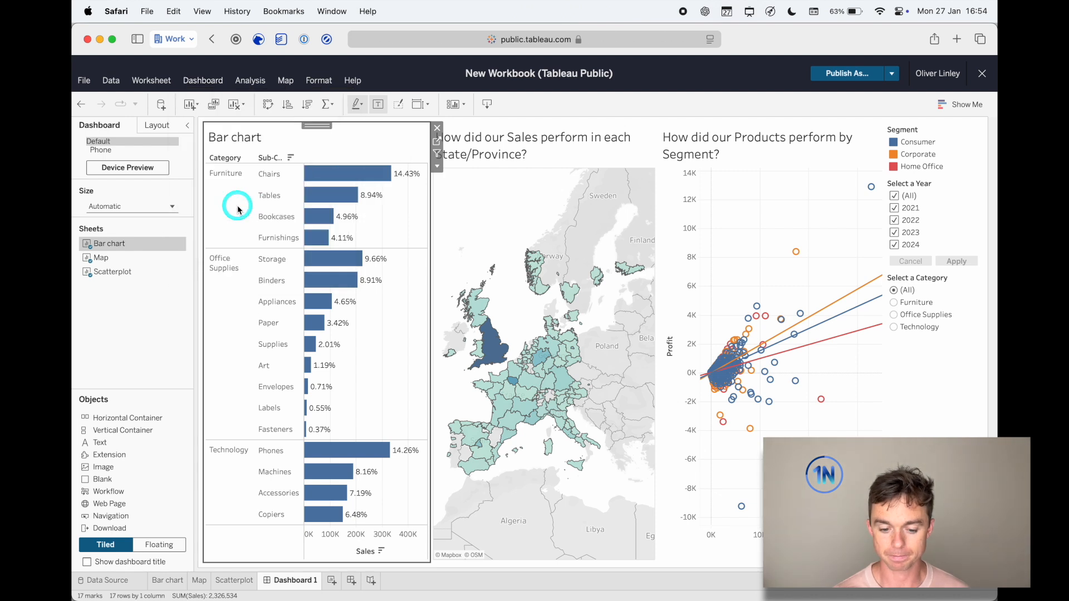
{"action": "left_click", "coordinate": [414, 407]}
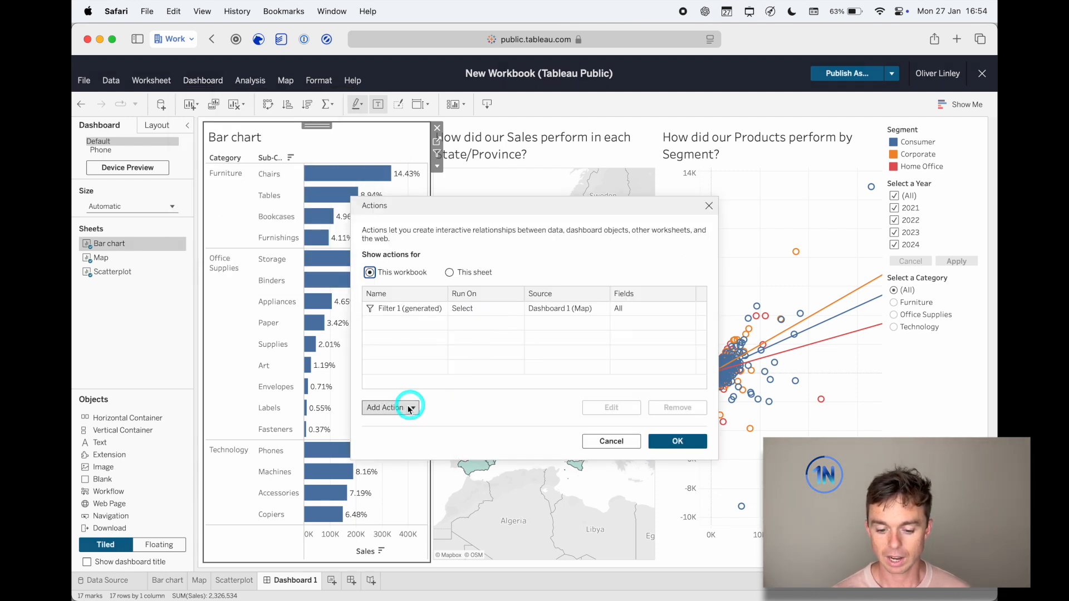
{"action": "left_click_drag", "start_coordinate": [508, 216], "coordinate": [537, 238]}
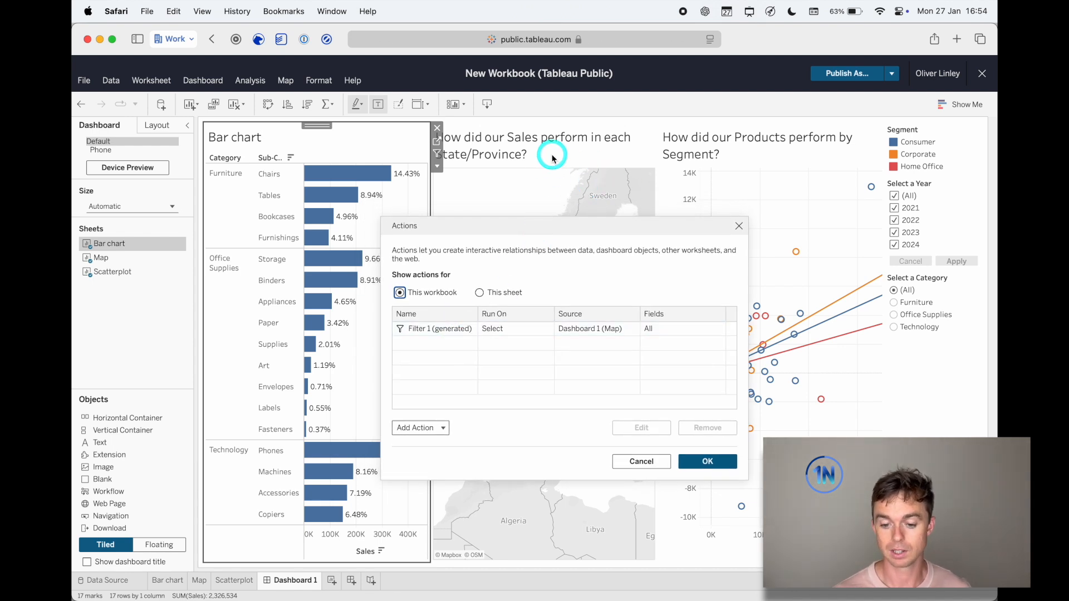
{"action": "left_click", "coordinate": [421, 428]}
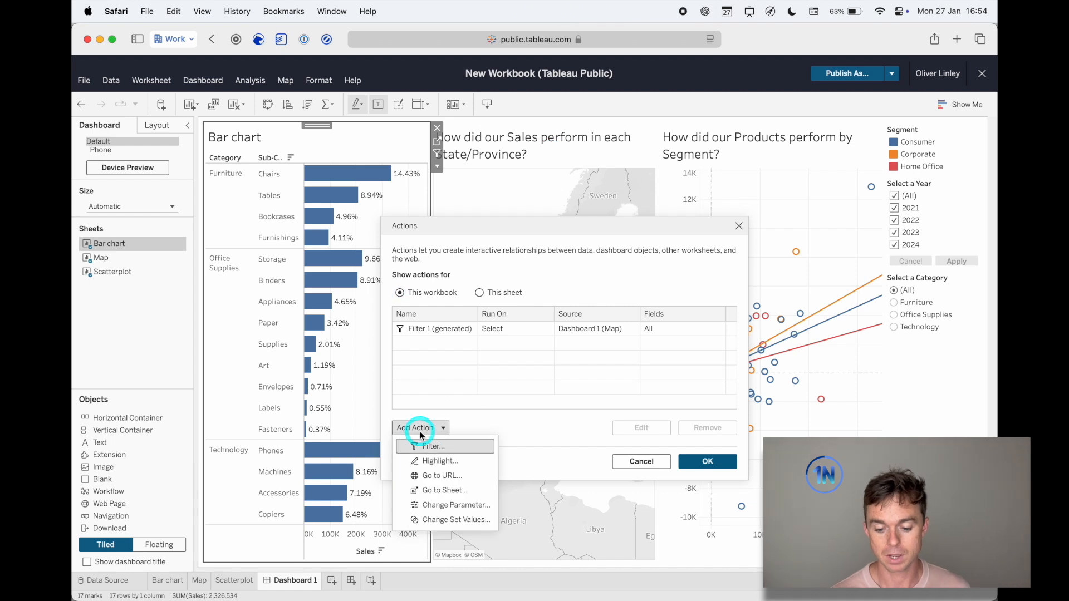
{"action": "left_click", "coordinate": [451, 448]}
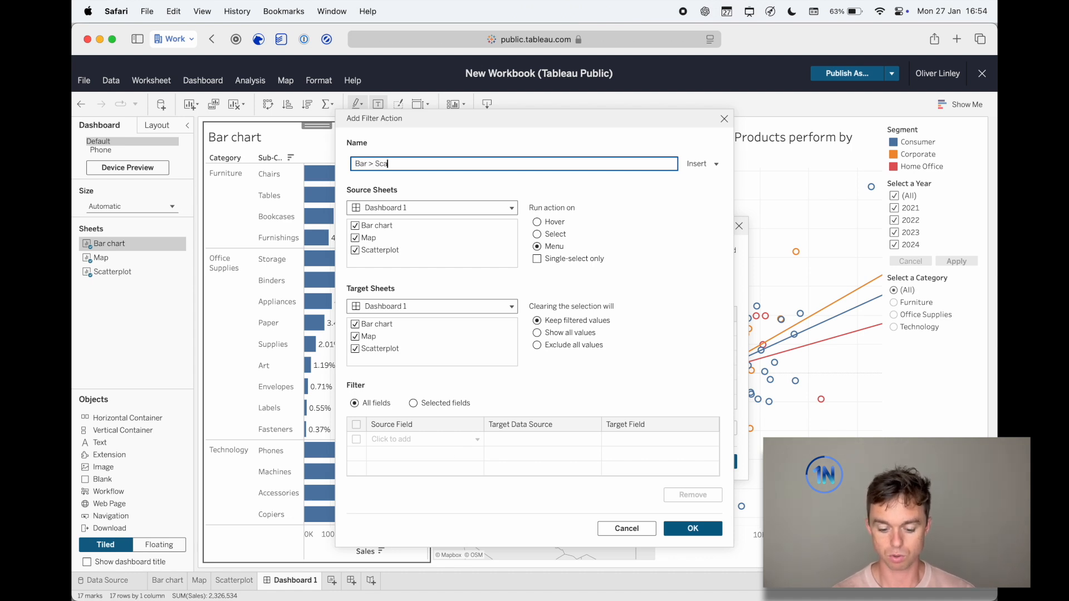
Configure the filter action to run on select from only the Bar chart to only the Scatterplot, showing all values when the selection is cleared.
{"action": "left_click", "coordinate": [359, 238]}
{"action": "left_click", "coordinate": [356, 250]}
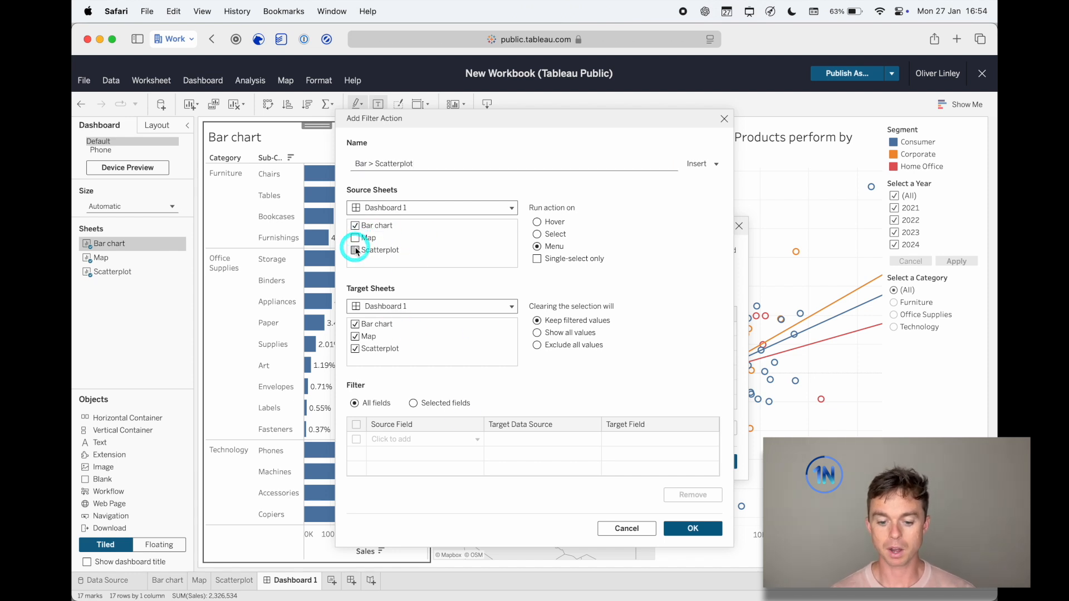
{"action": "left_click", "coordinate": [549, 234]}
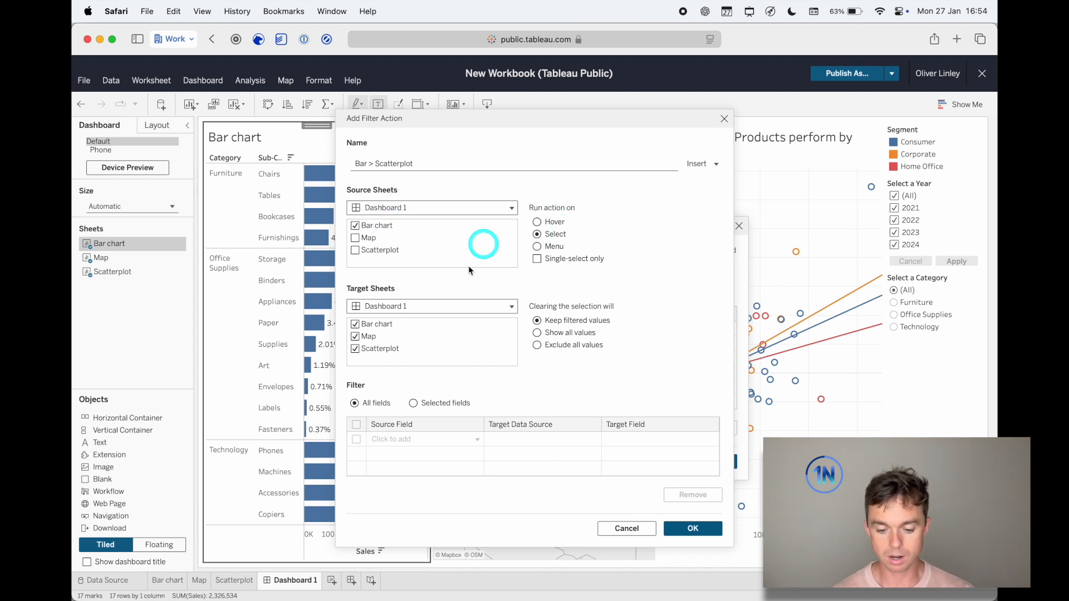
{"action": "left_click", "coordinate": [355, 337]}
{"action": "left_click", "coordinate": [355, 324]}
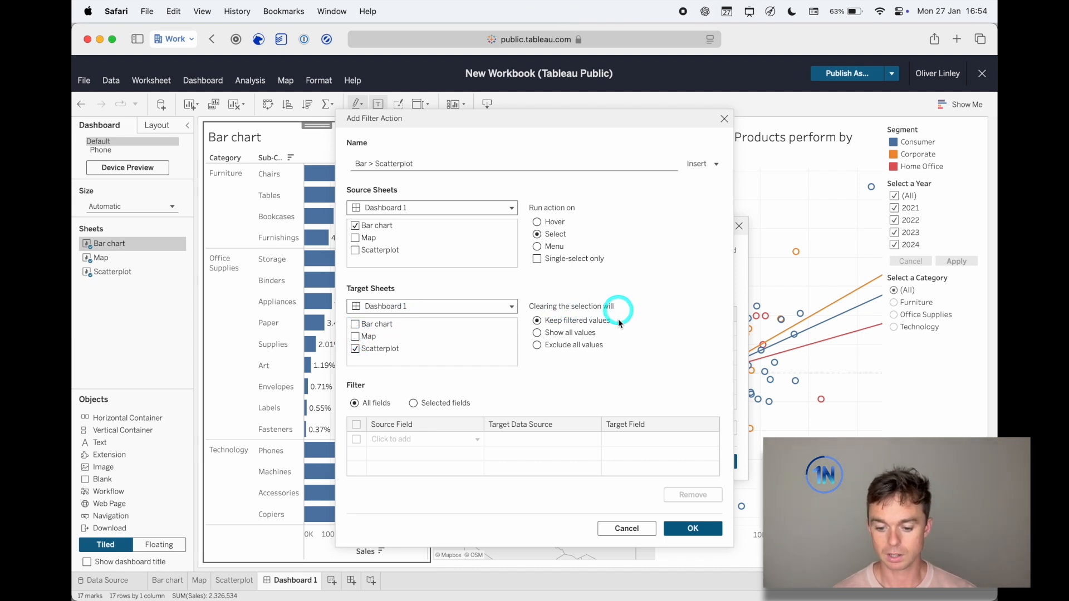
{"action": "left_click", "coordinate": [538, 333]}
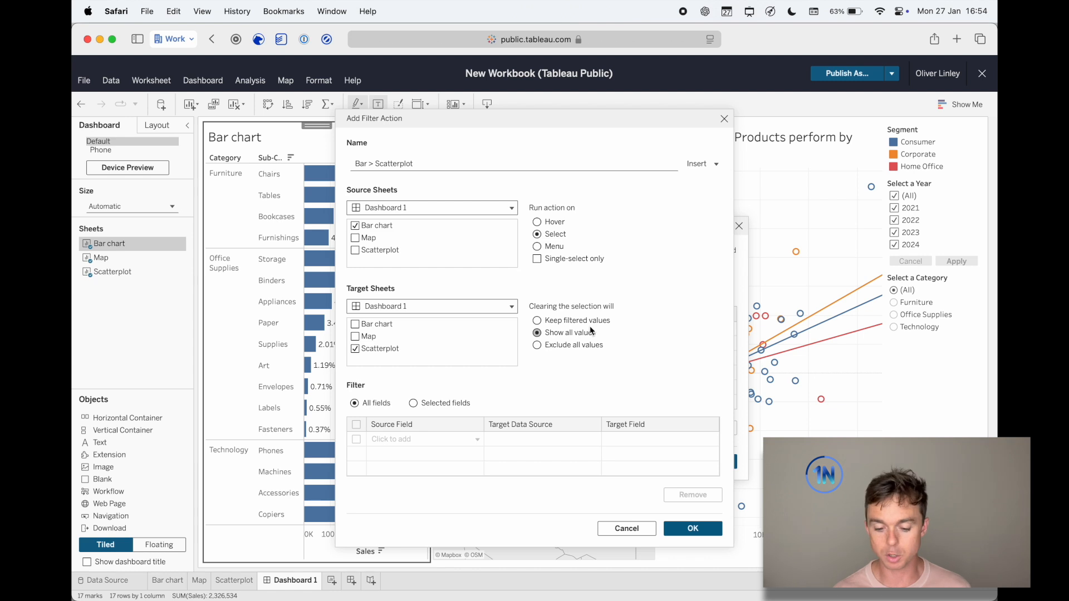
{"action": "left_click", "coordinate": [700, 529]}
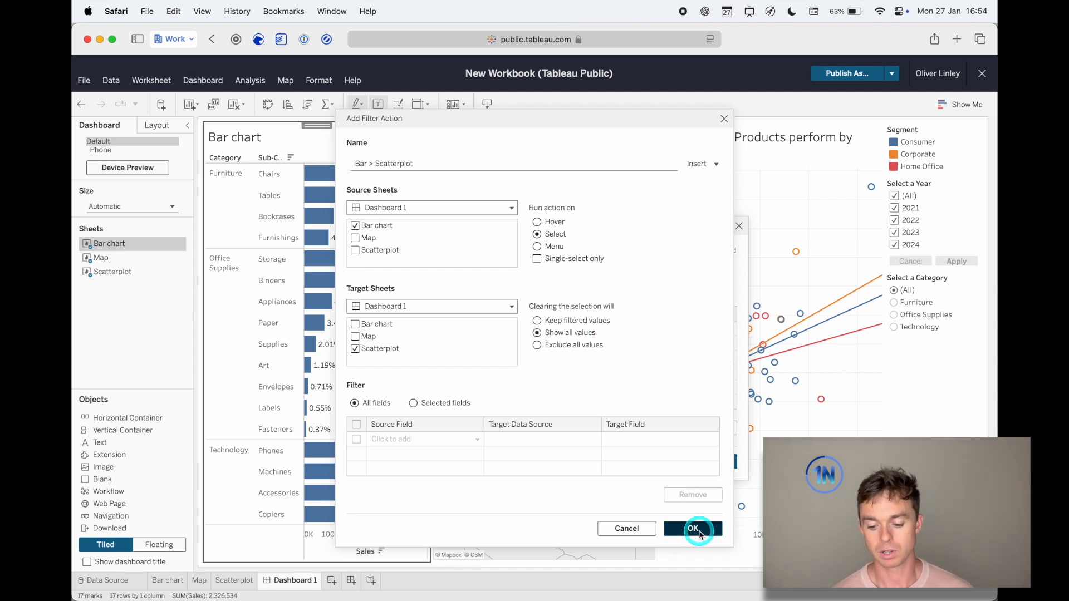
{"action": "left_click", "coordinate": [700, 458]}
Test the new filter action by selecting the Chairs bar in the bar chart.
{"action": "left_click", "coordinate": [280, 318]}
{"action": "left_click", "coordinate": [341, 173]}
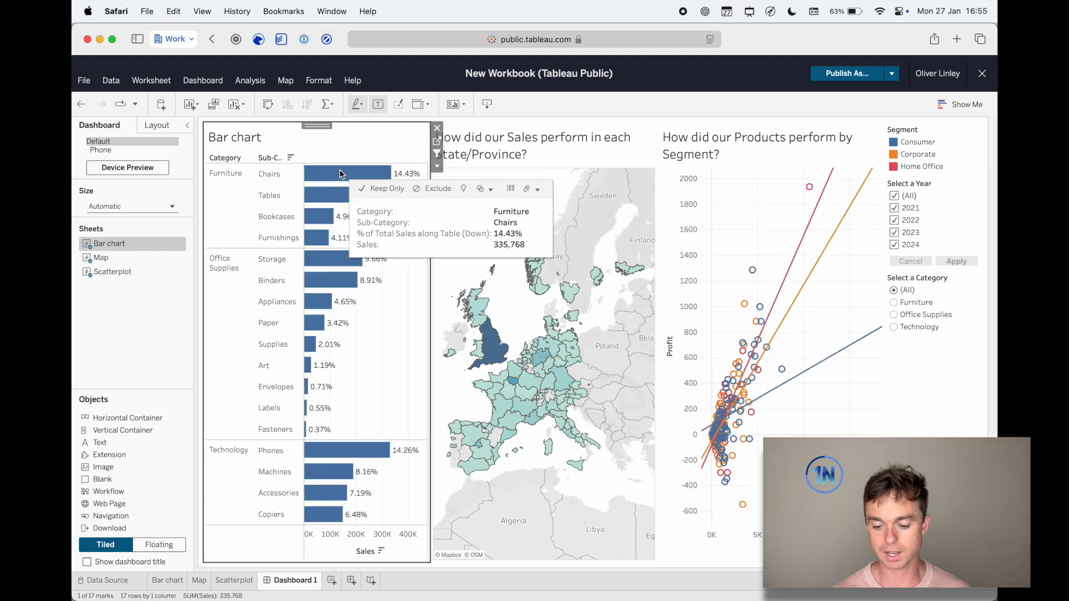
Test the bar chart's filter on the scatterplot with the Paper, Supplies, Art and Phones bars, and clear the selection.
{"action": "left_click", "coordinate": [374, 362]}
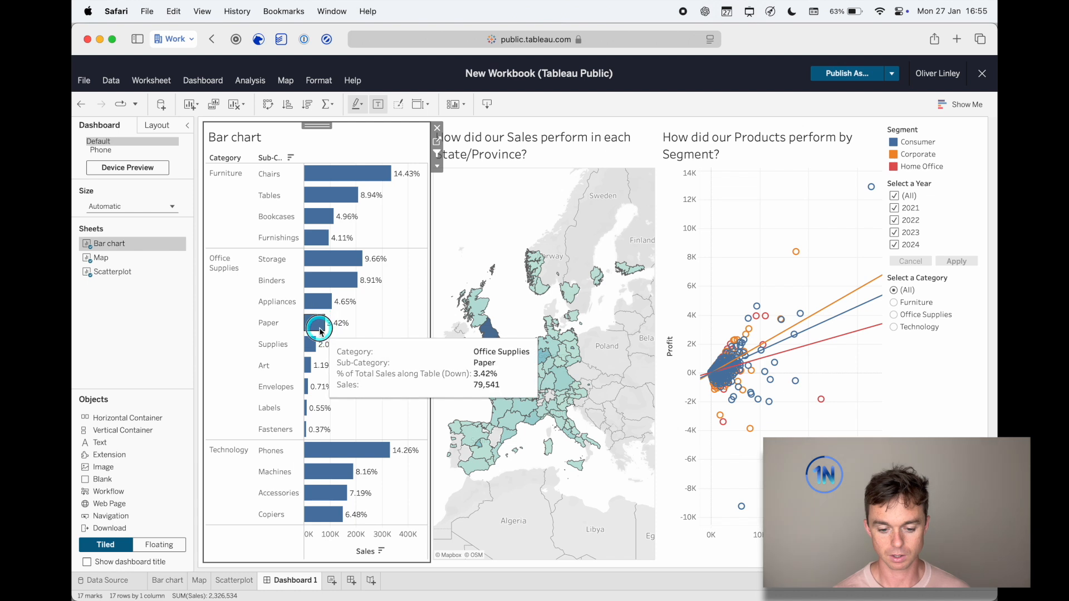
{"action": "left_click", "coordinate": [317, 325]}
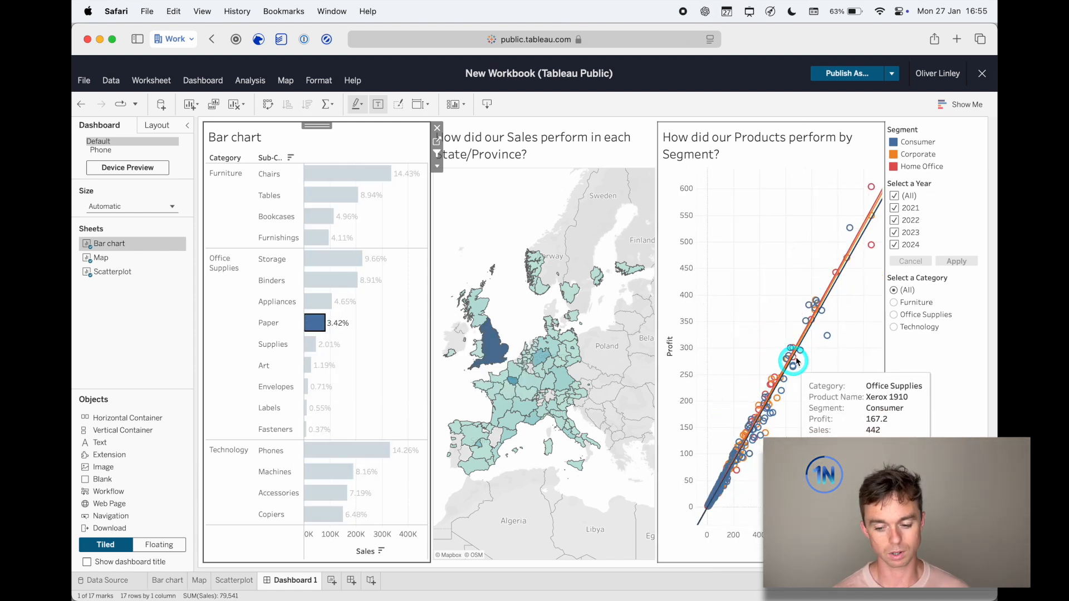
{"action": "mouse_move", "coordinate": [876, 205]}
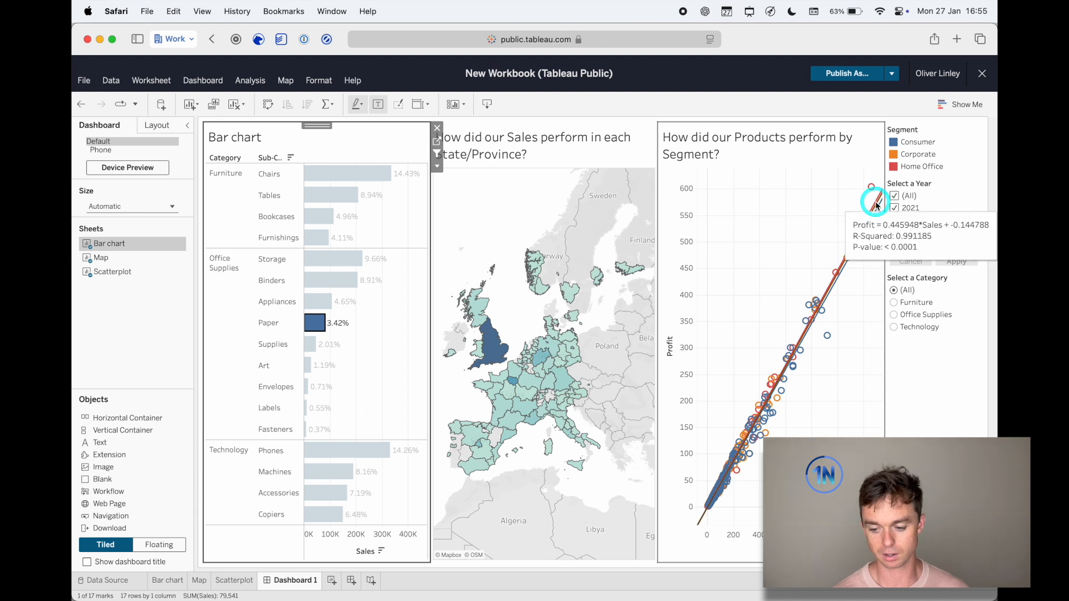
{"action": "left_click", "coordinate": [310, 345]}
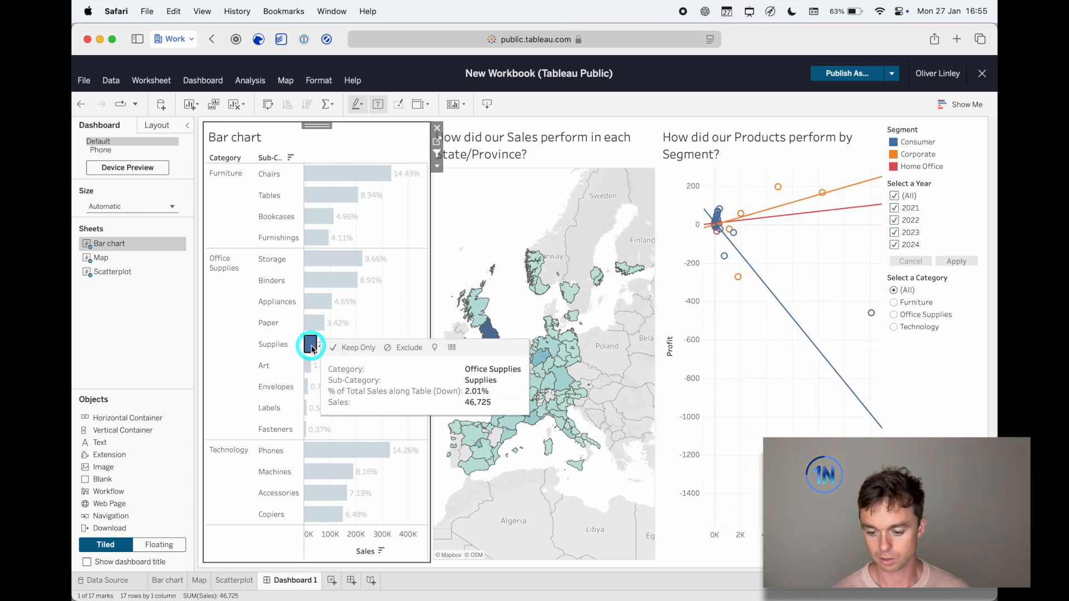
{"action": "left_click", "coordinate": [307, 367]}
{"action": "left_click", "coordinate": [309, 453]}
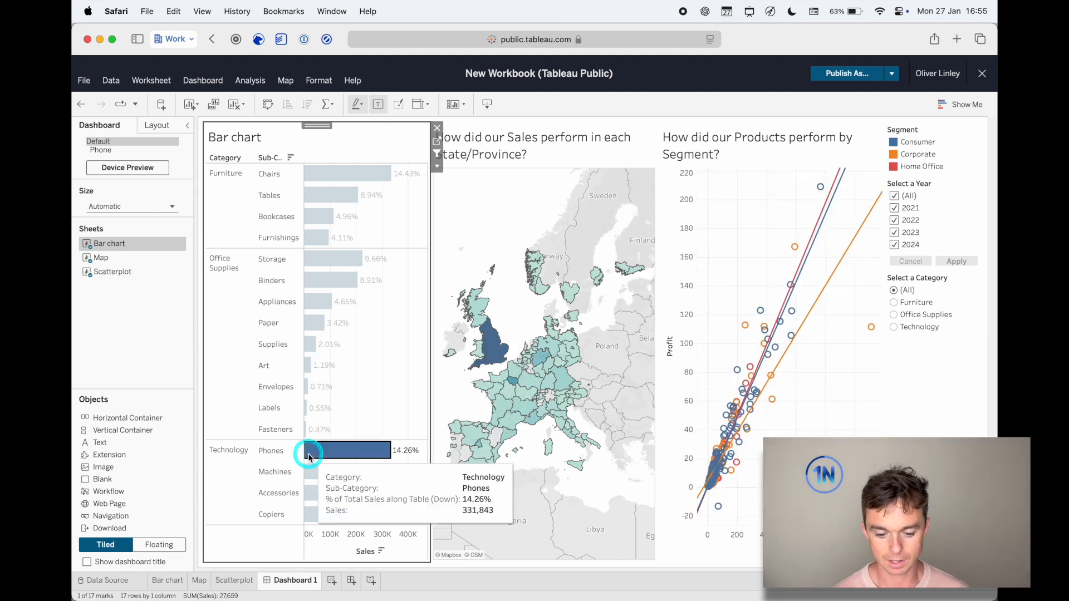
{"action": "left_click", "coordinate": [309, 454]}
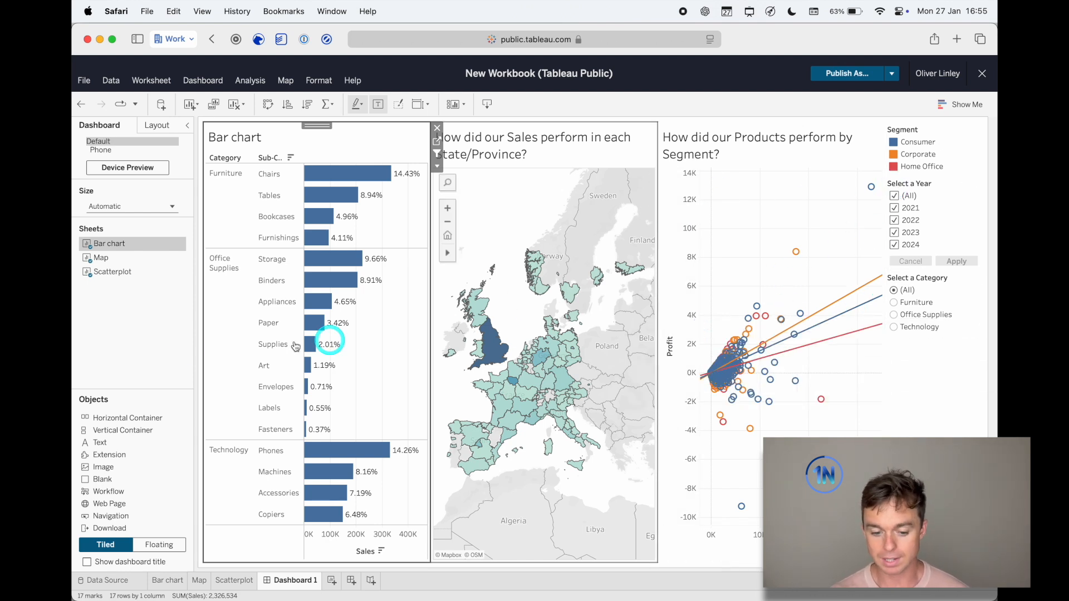
Add a text object across the top of the dashboard reading "Dashboard Building Test" and apply it.
{"action": "mouse_move", "coordinate": [111, 452]}
{"action": "left_mouse_down"}
{"action": "mouse_move", "coordinate": [106, 439]}
{"action": "mouse_move", "coordinate": [286, 162]}
{"action": "mouse_move", "coordinate": [327, 122]}
{"action": "left_mouse_up"}
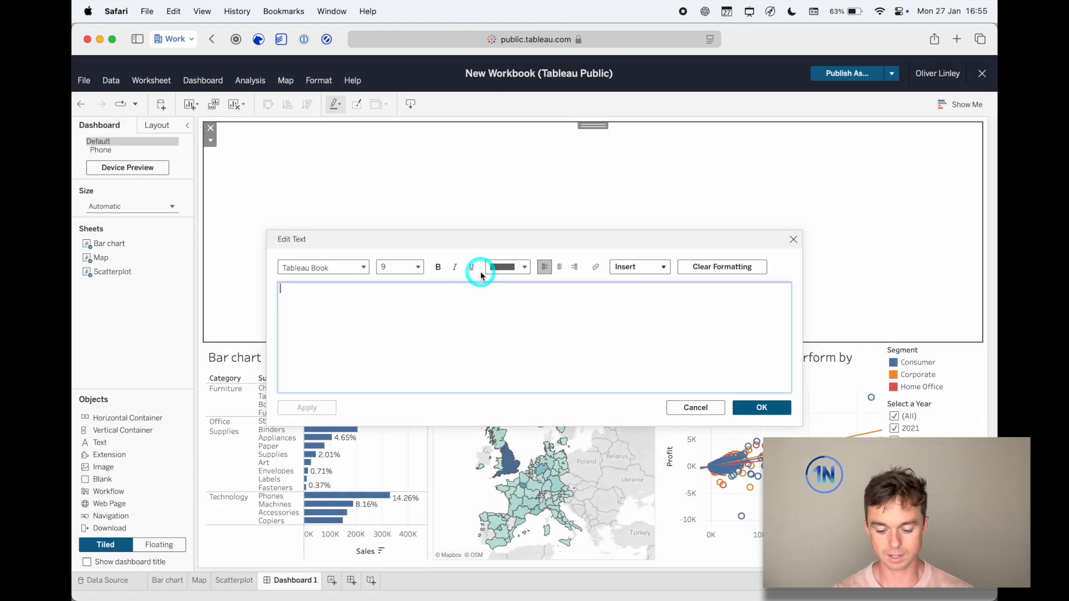
{"action": "type", "text": "Dashboard Building Test"}
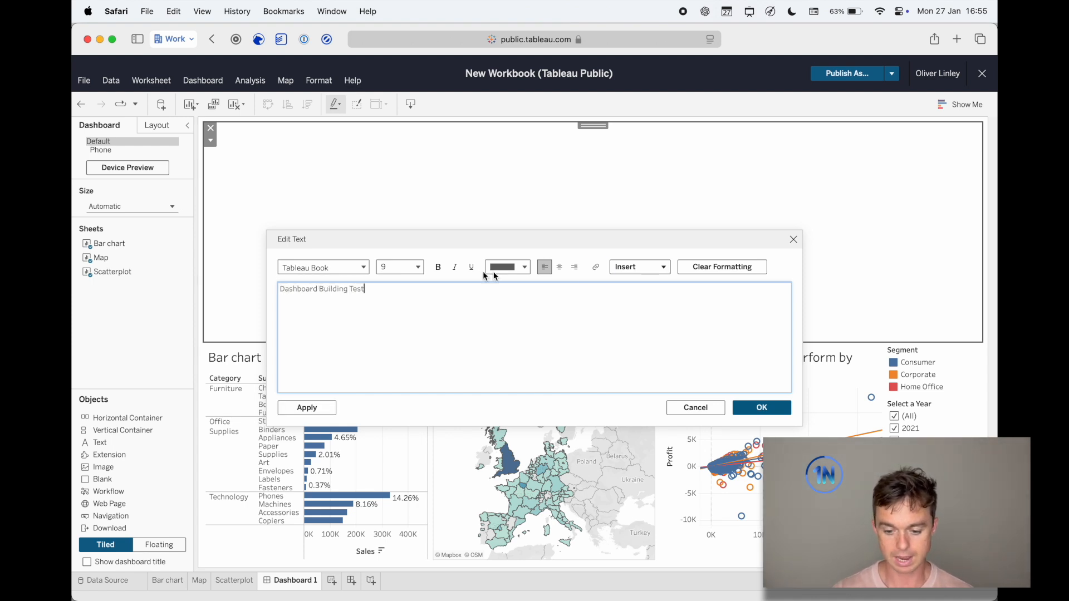
{"action": "left_click", "coordinate": [317, 407]}
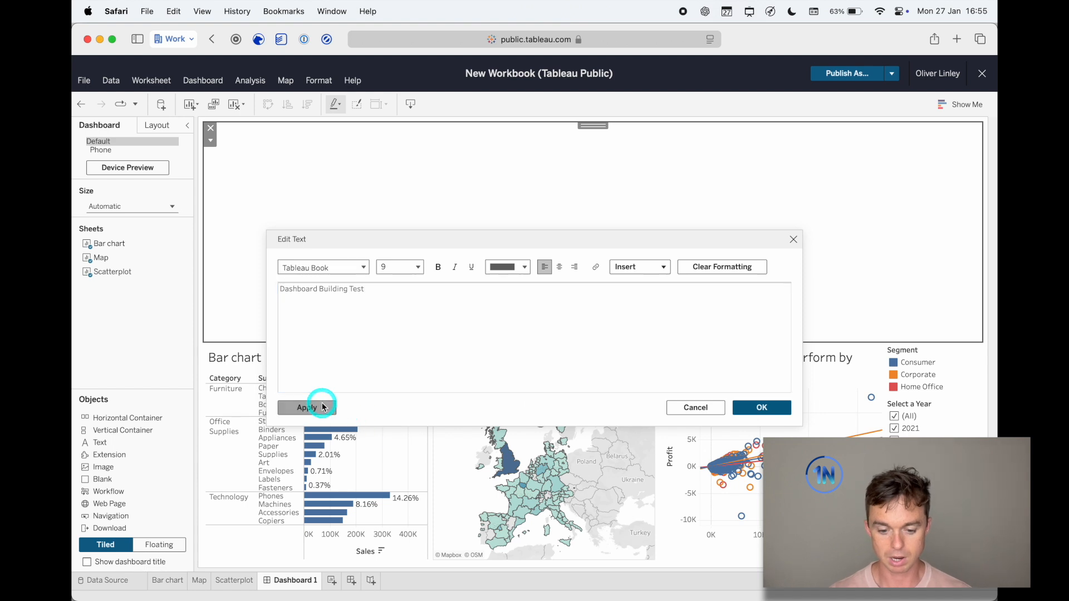
Format the dashboard title text at size 24 with centre alignment and accept the changes.
{"action": "left_click_drag", "start_coordinate": [374, 291], "coordinate": [286, 292]}
{"action": "left_click", "coordinate": [417, 267]}
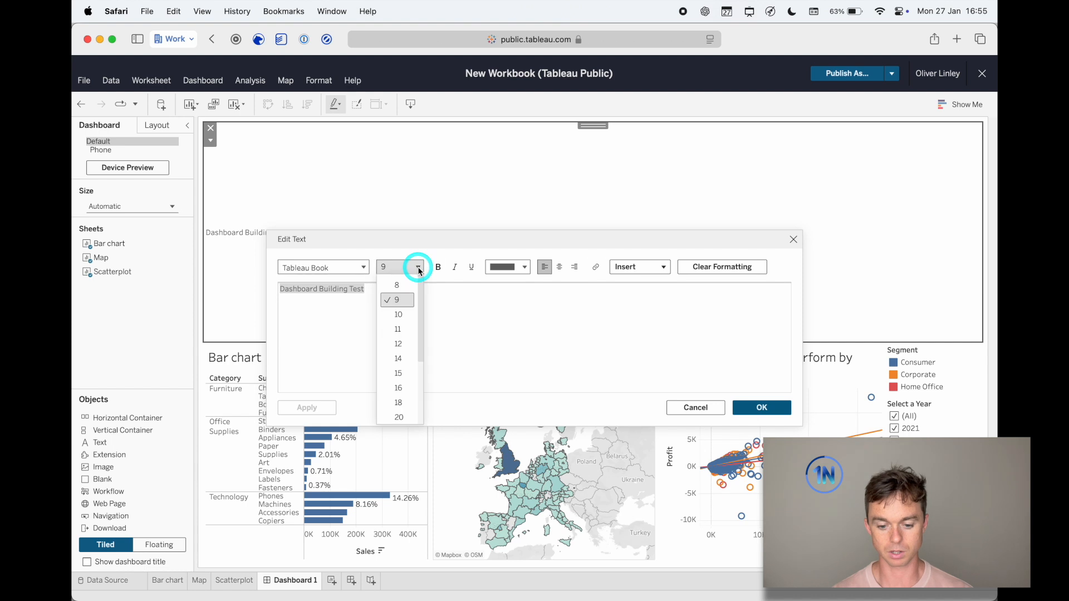
{"action": "scroll", "coordinate": [419, 398], "scroll_direction": "down", "scroll_amount": 3}
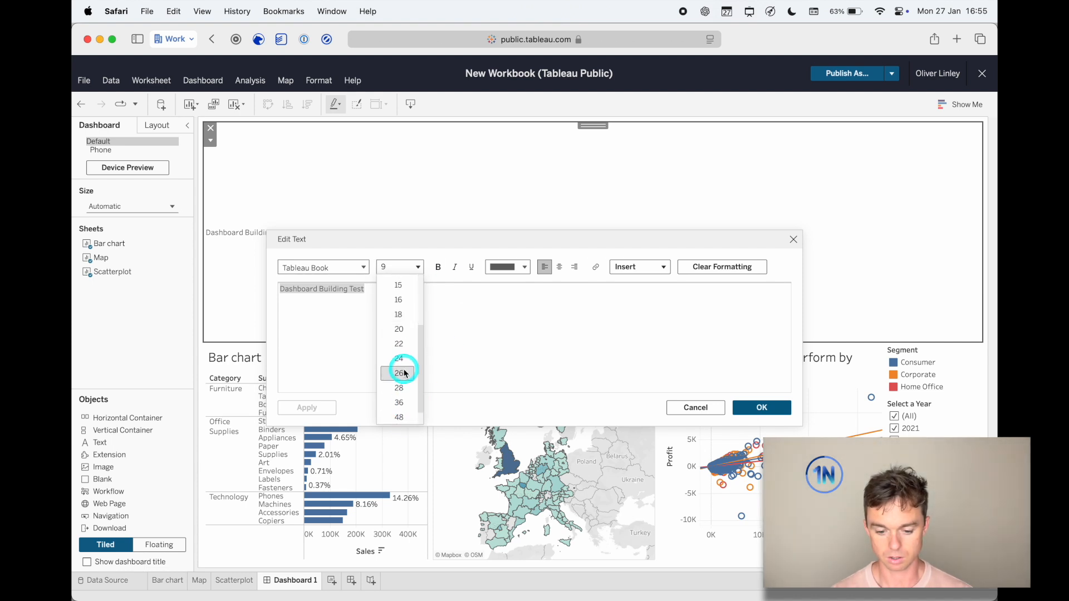
{"action": "left_click", "coordinate": [400, 368]}
{"action": "left_click", "coordinate": [306, 407]}
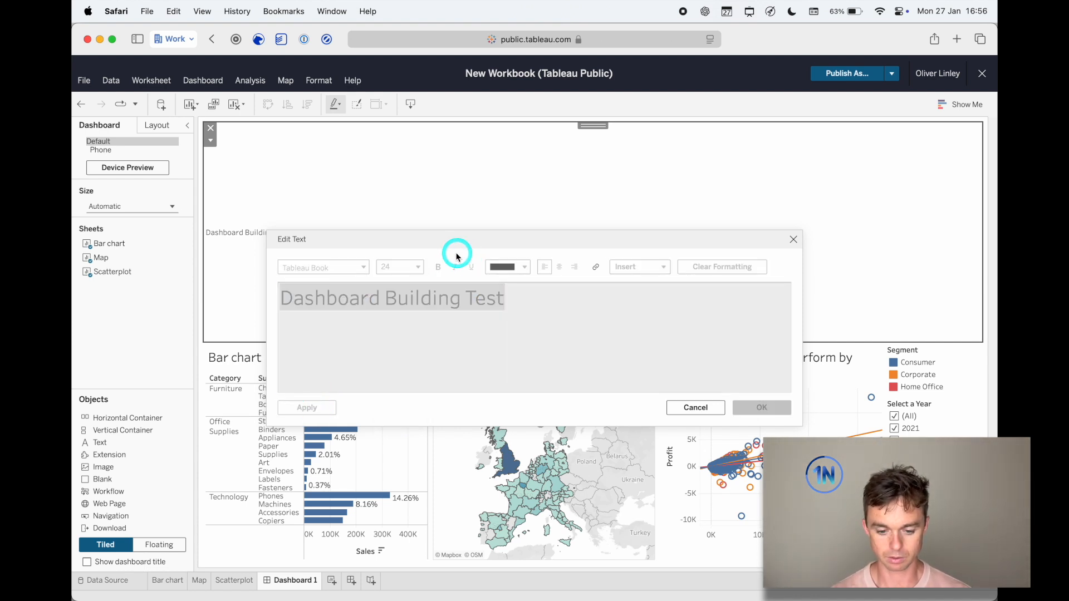
{"action": "left_click", "coordinate": [560, 268]}
{"action": "left_click", "coordinate": [307, 408]}
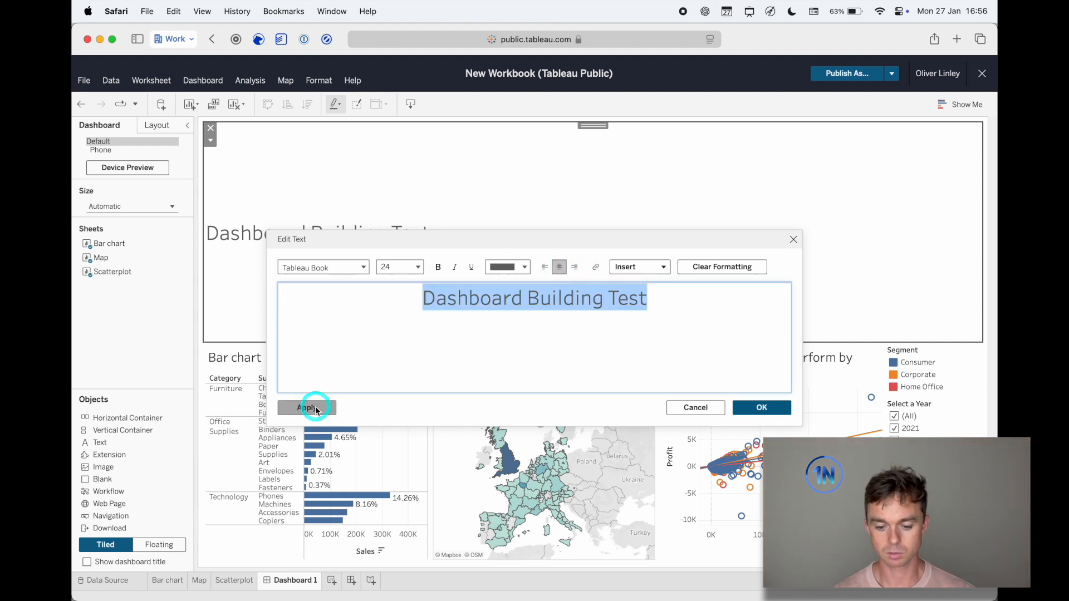
{"action": "left_click", "coordinate": [739, 405]}
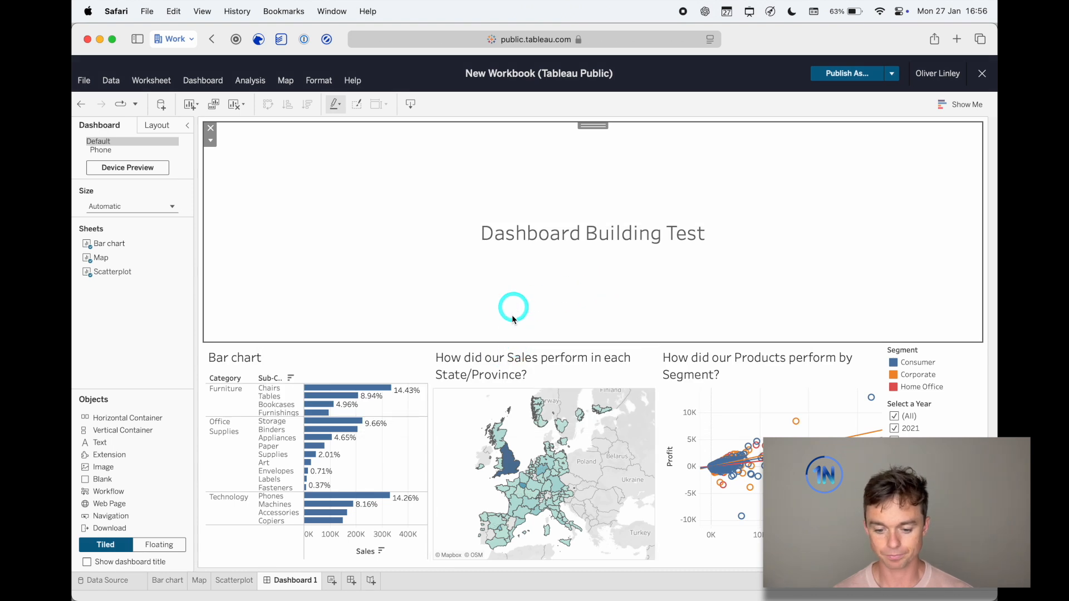
Reduce the height of the title object to a thin strip just tall enough for its text.
{"action": "left_click_drag", "start_coordinate": [513, 343], "coordinate": [510, 163]}
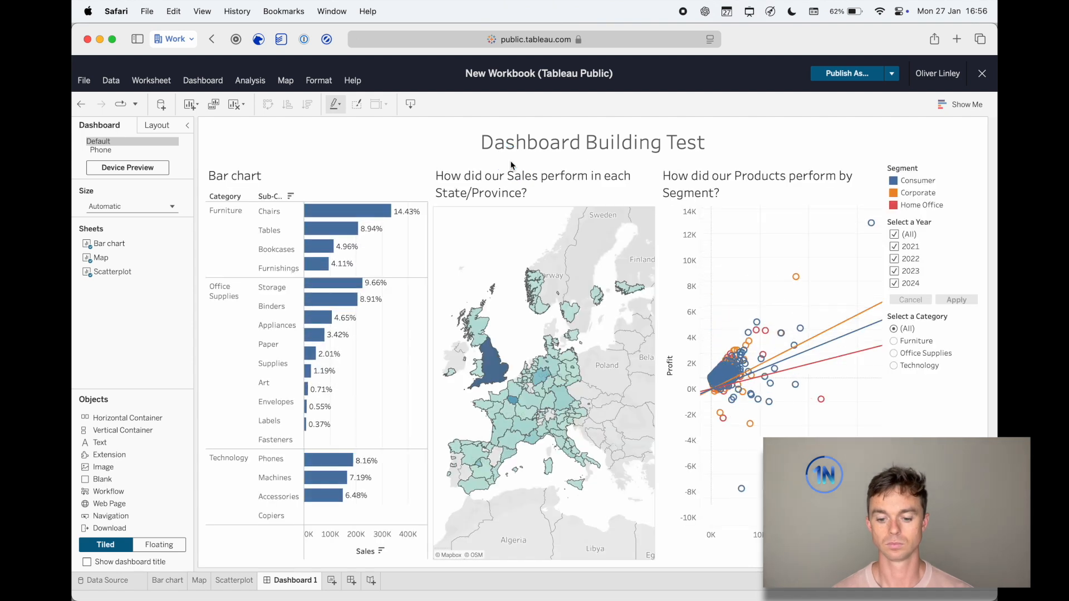
{"action": "left_click_drag", "start_coordinate": [512, 162], "coordinate": [512, 151]}
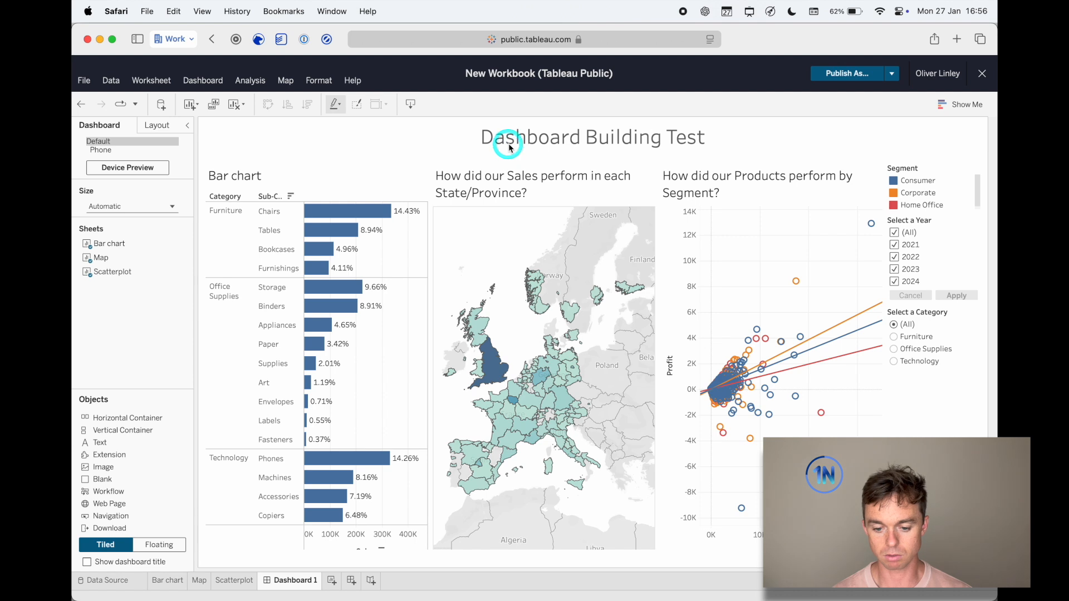
{"action": "left_click", "coordinate": [747, 139]}
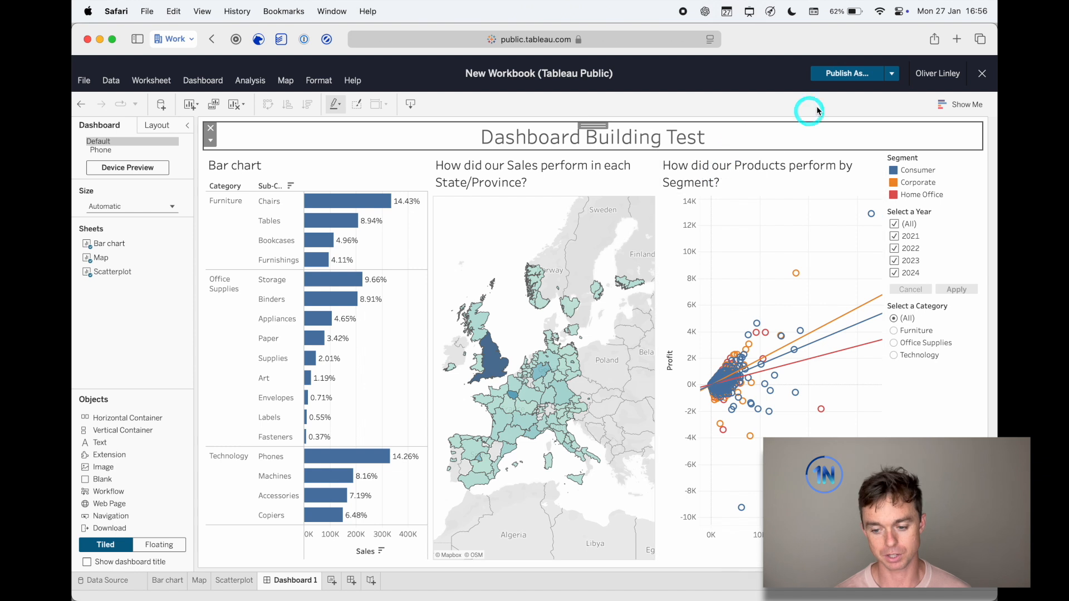
{"action": "left_click", "coordinate": [892, 74]}
{"action": "left_click", "coordinate": [894, 74]}
{"action": "left_click", "coordinate": [894, 74]}
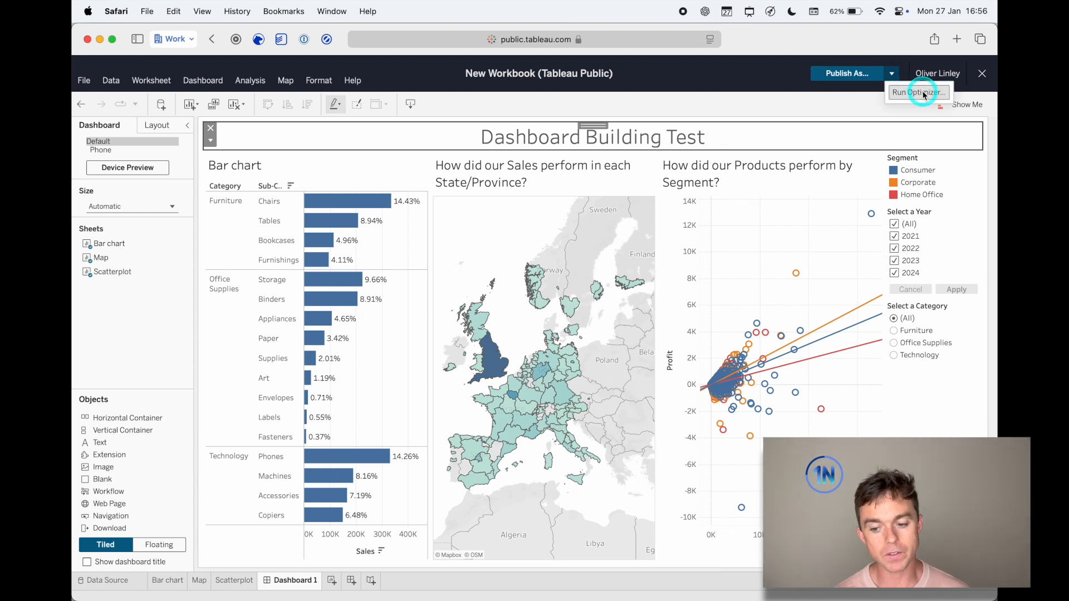
{"action": "left_click", "coordinate": [893, 76]}
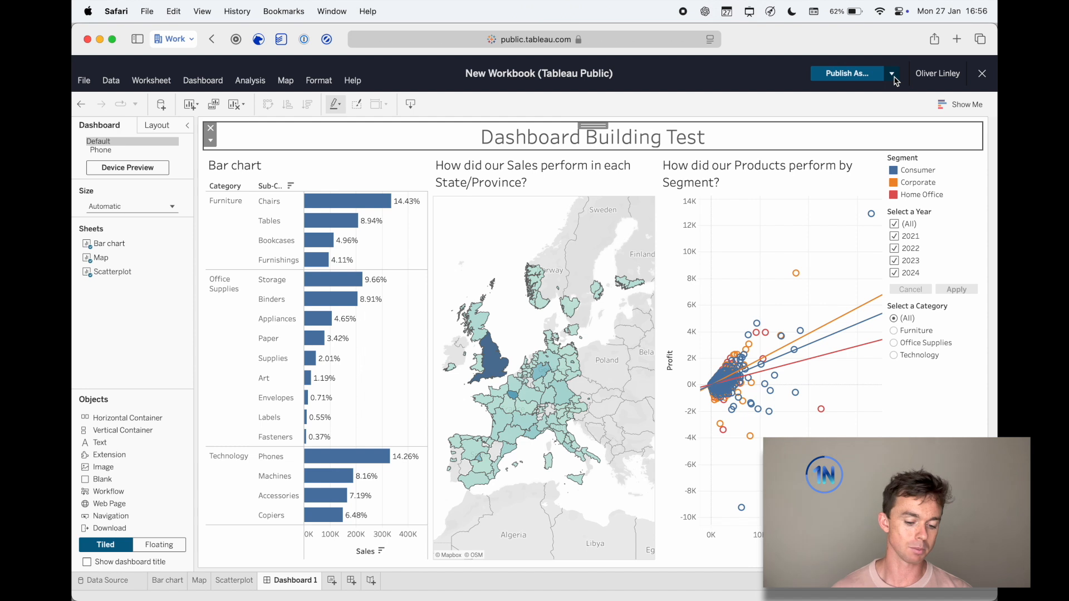
Start publishing the workbook and name it "Build a Tableau Public Dashboard Video!".
{"action": "left_click", "coordinate": [858, 76]}
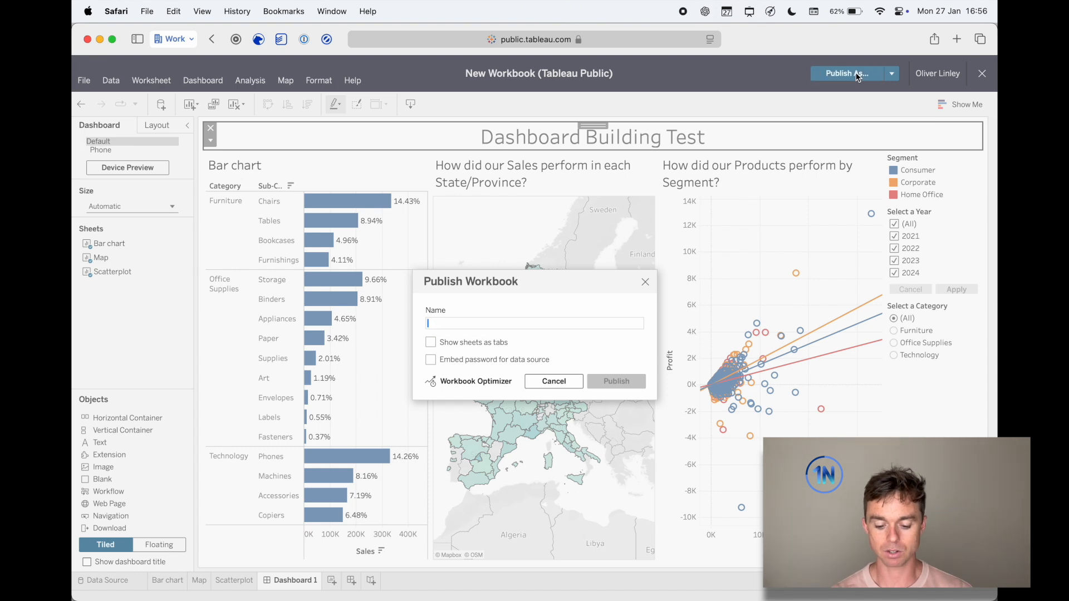
{"action": "type", "text": "Build a"}
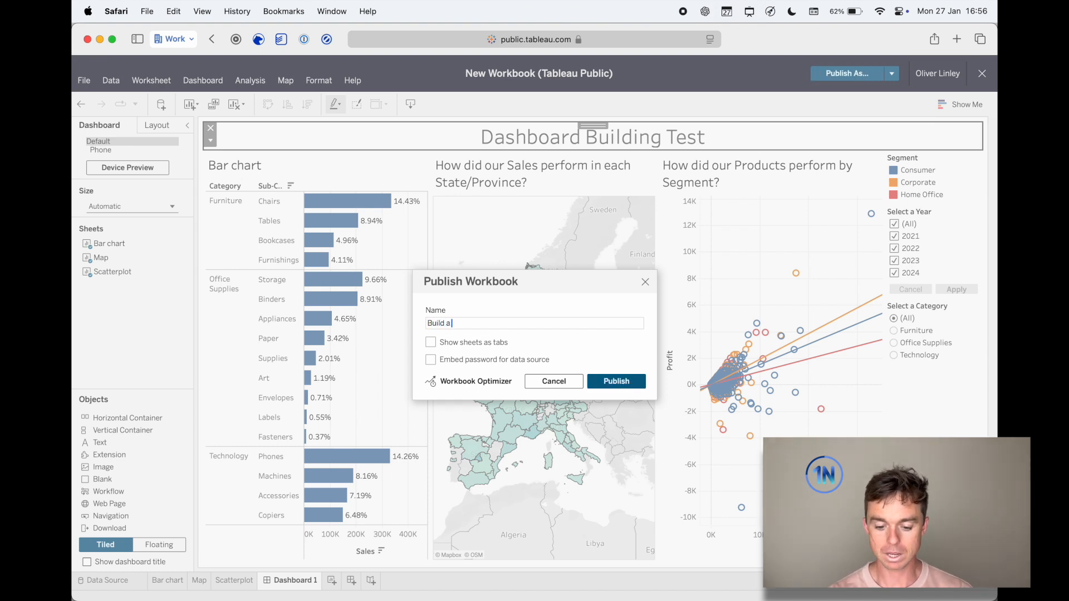
{"action": "type", "text": " Tableau Publi"}
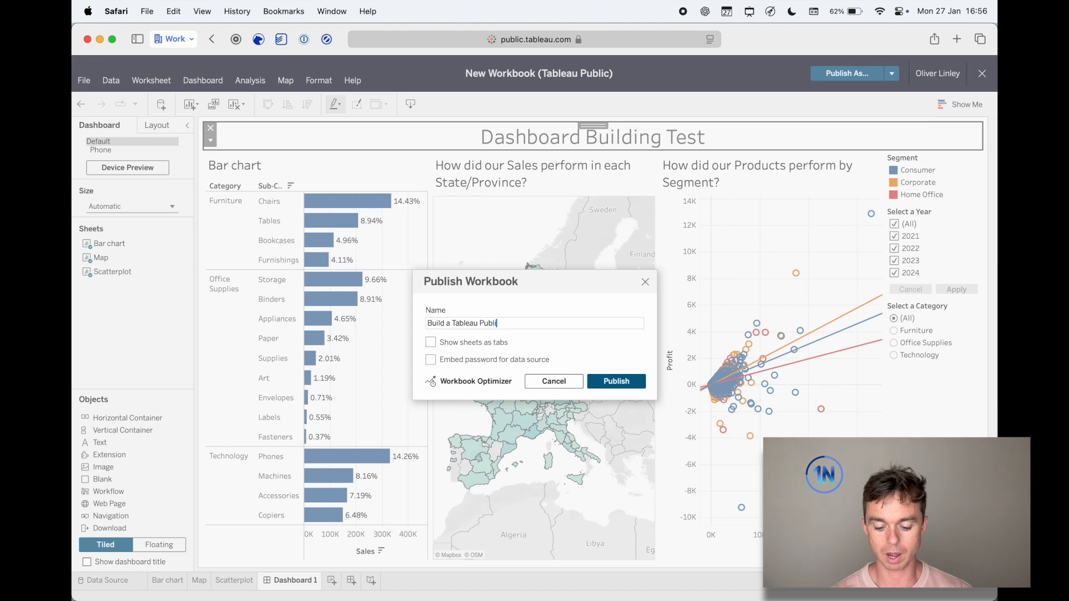
{"action": "type", "text": "c Das"}
{"action": "type", "text": "blic Dashb"}
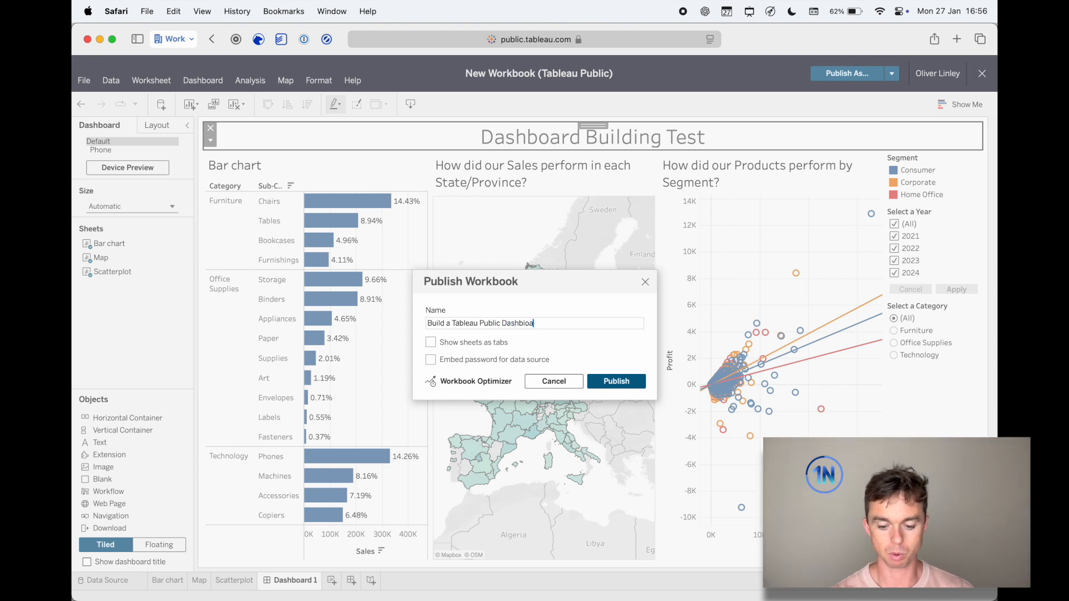
{"action": "type", "text": "oard Video!"}
Enable showing sheets as tabs, leave the data source password unembedded, and publish the workbook.
{"action": "left_click", "coordinate": [432, 343]}
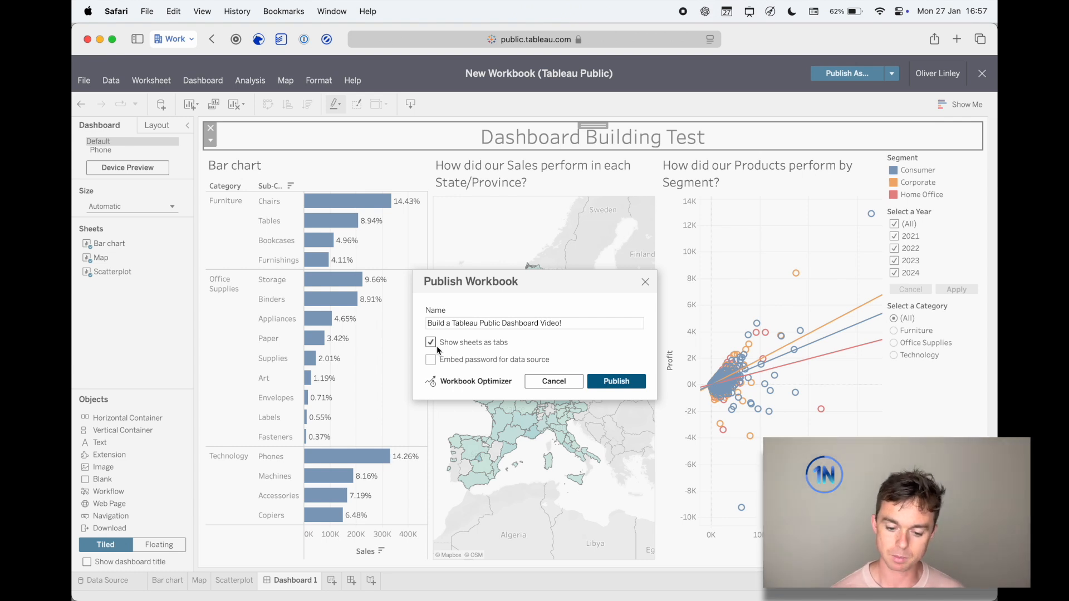
{"action": "left_click", "coordinate": [432, 345]}
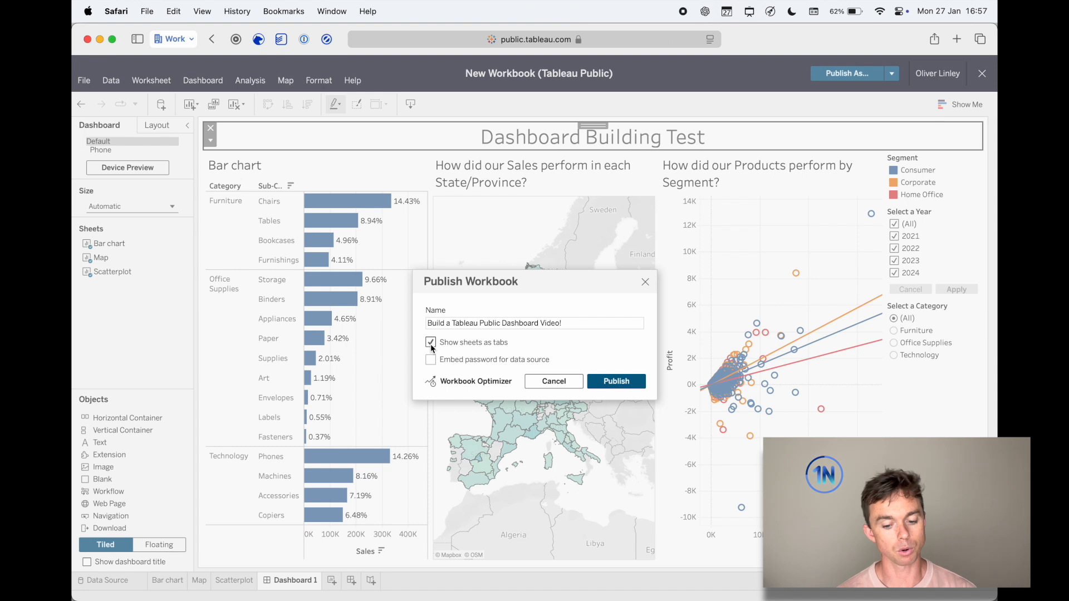
{"action": "left_click", "coordinate": [436, 358]}
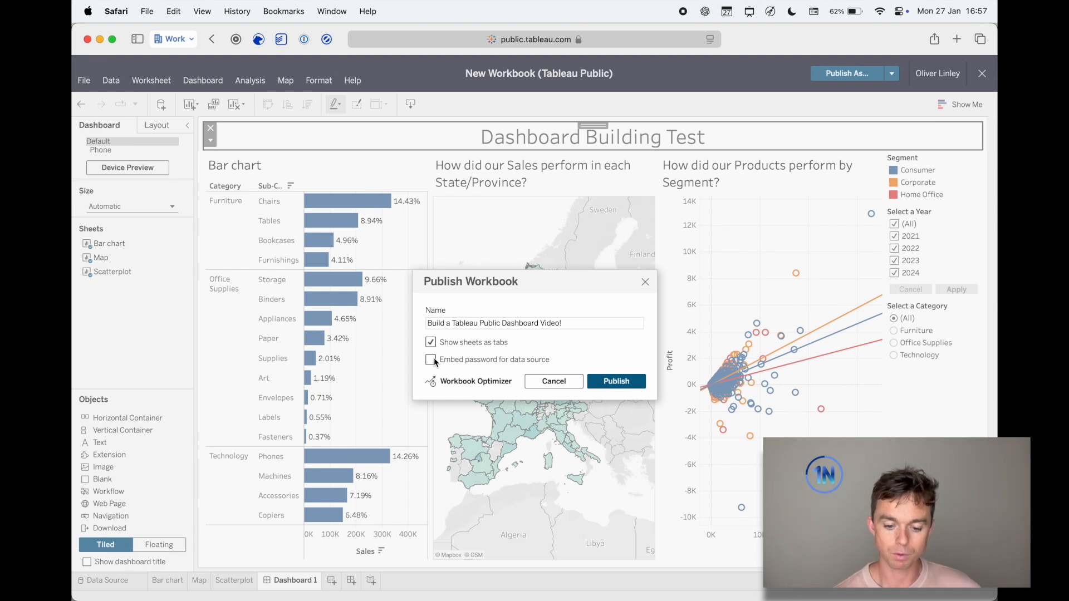
{"action": "left_click", "coordinate": [626, 382]}
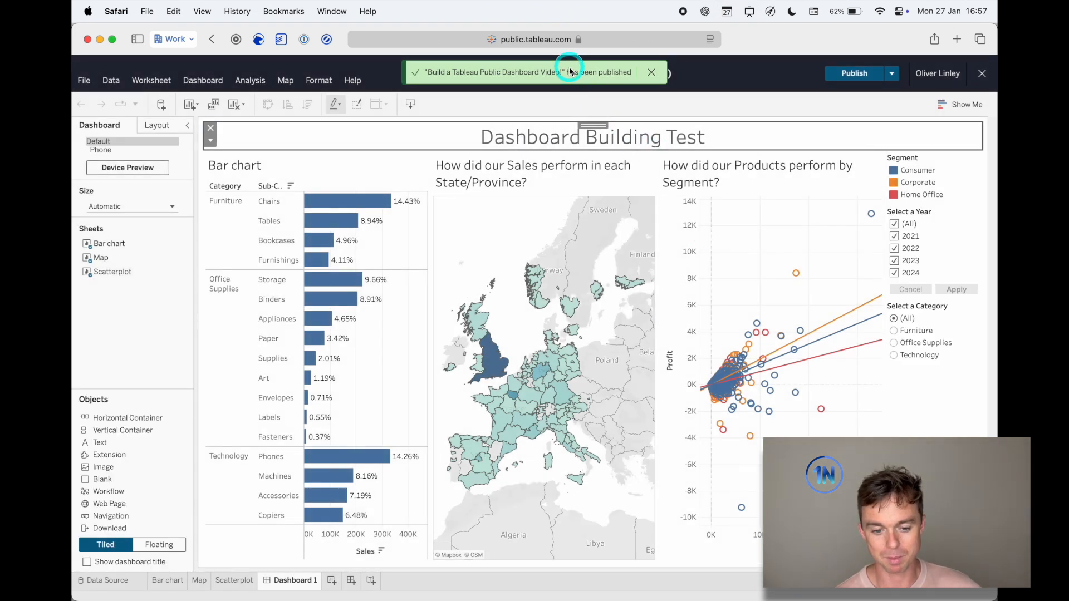
Leave the workbook editor and review the published dashboard and its sheet tabs on the viz page.
{"action": "left_click", "coordinate": [982, 73]}
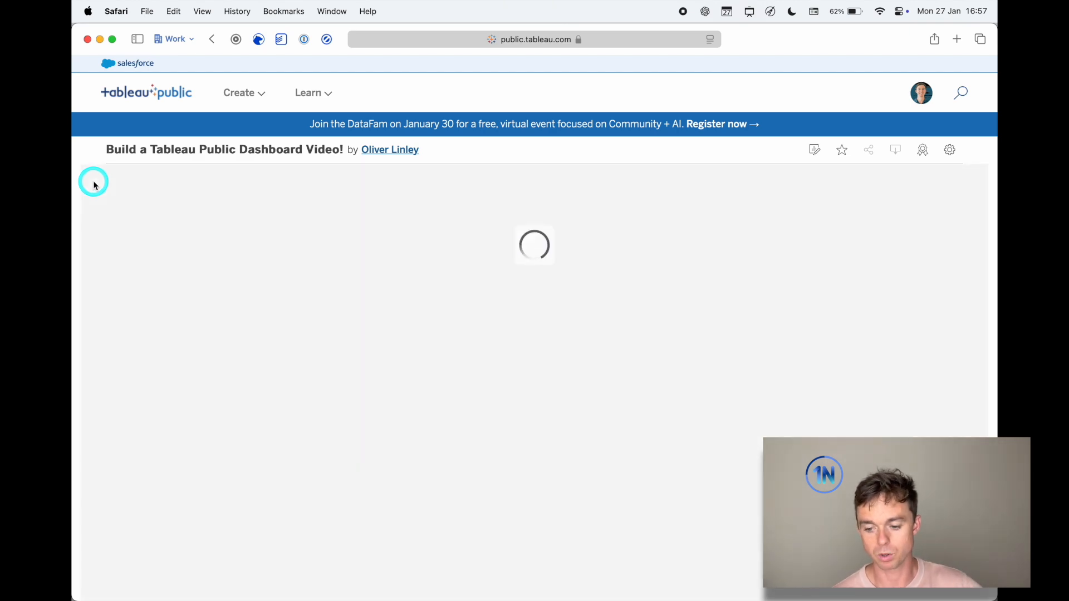
{"action": "scroll", "coordinate": [95, 186], "scroll_direction": "down", "scroll_amount": 2}
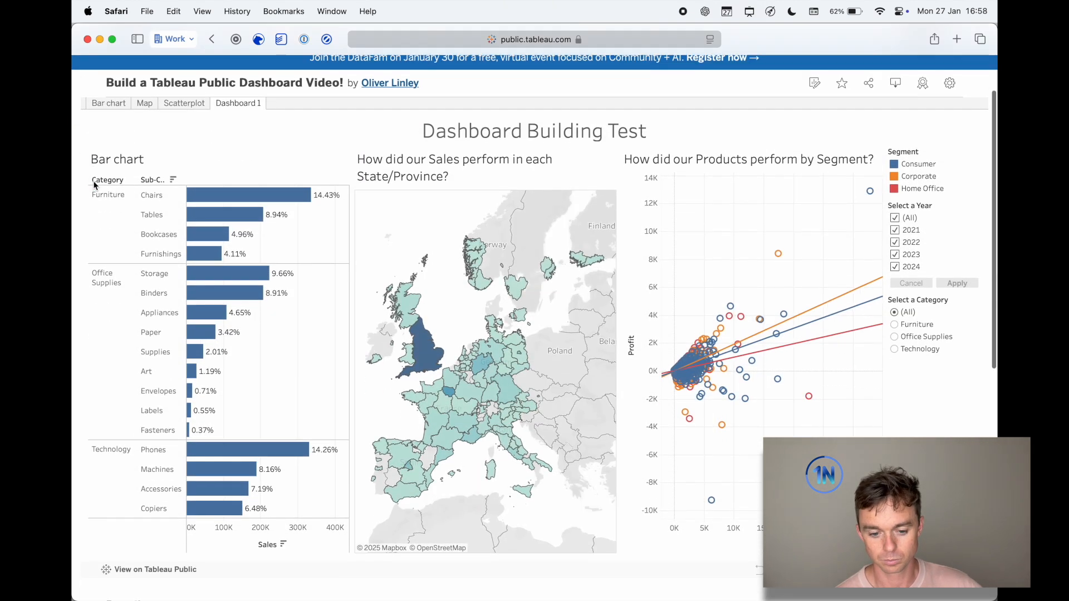
{"action": "scroll", "coordinate": [95, 185], "scroll_direction": "up", "scroll_amount": 2}
{"action": "left_click", "coordinate": [220, 176]}
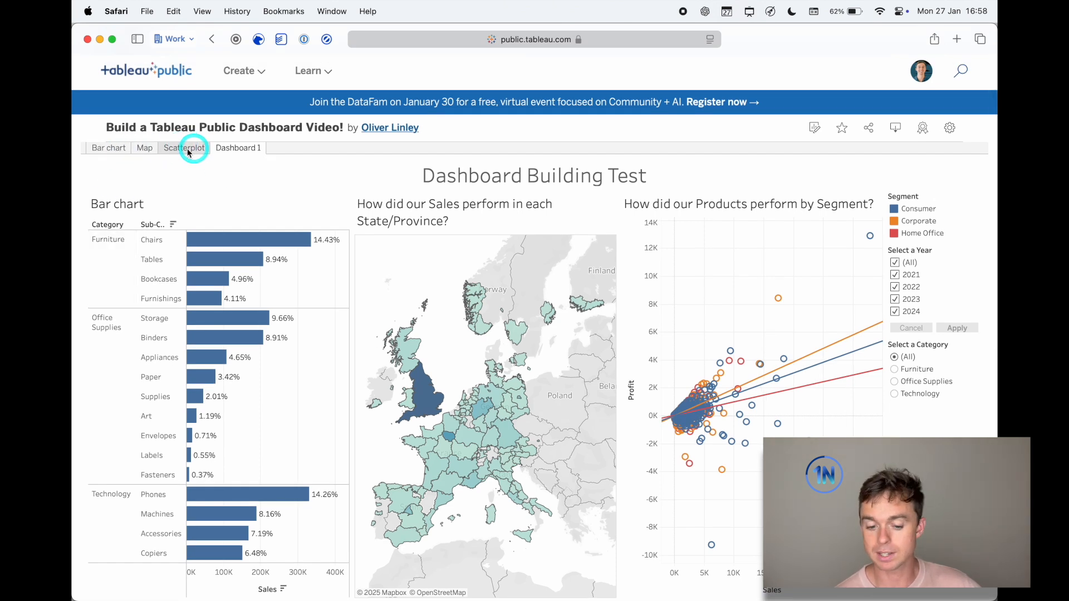
Turn off Show Sheets in the published viz's settings so that only the dashboard is displayed.
{"action": "left_click", "coordinate": [950, 131]}
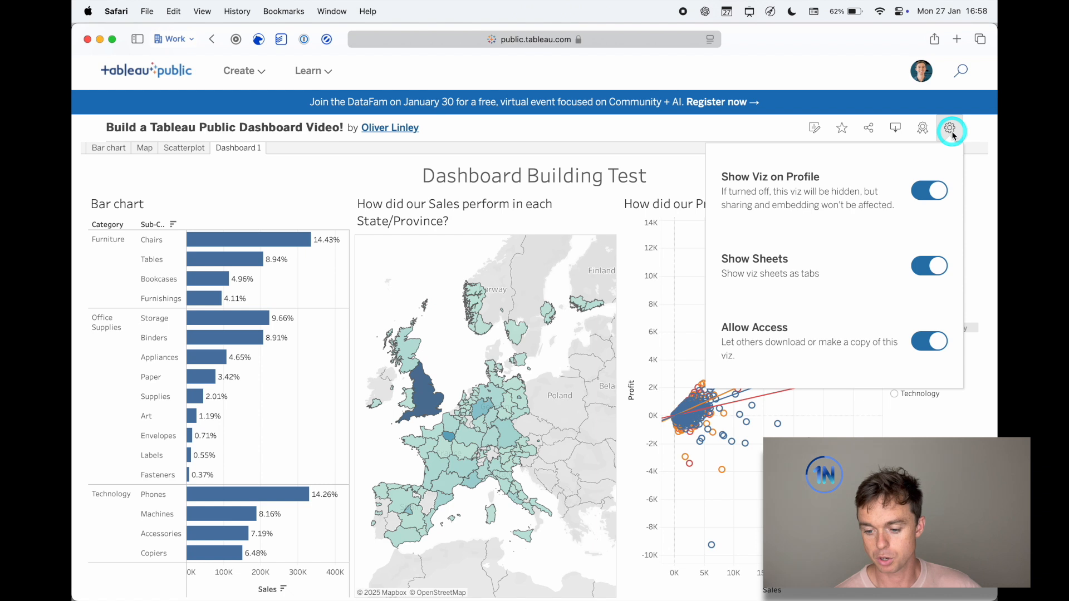
{"action": "left_click", "coordinate": [929, 265]}
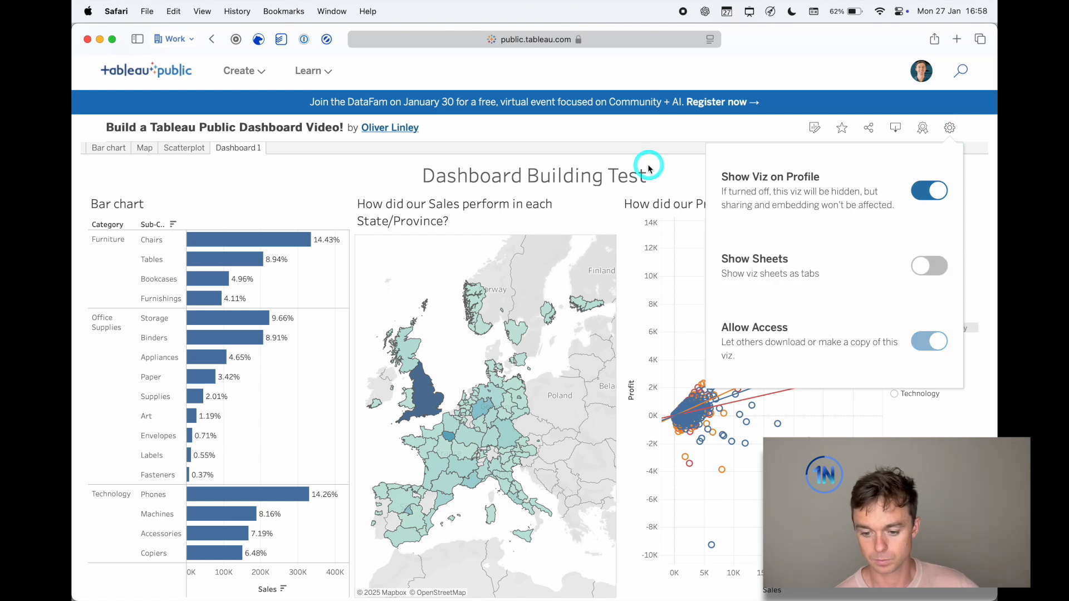
{"action": "left_click", "coordinate": [637, 139]}
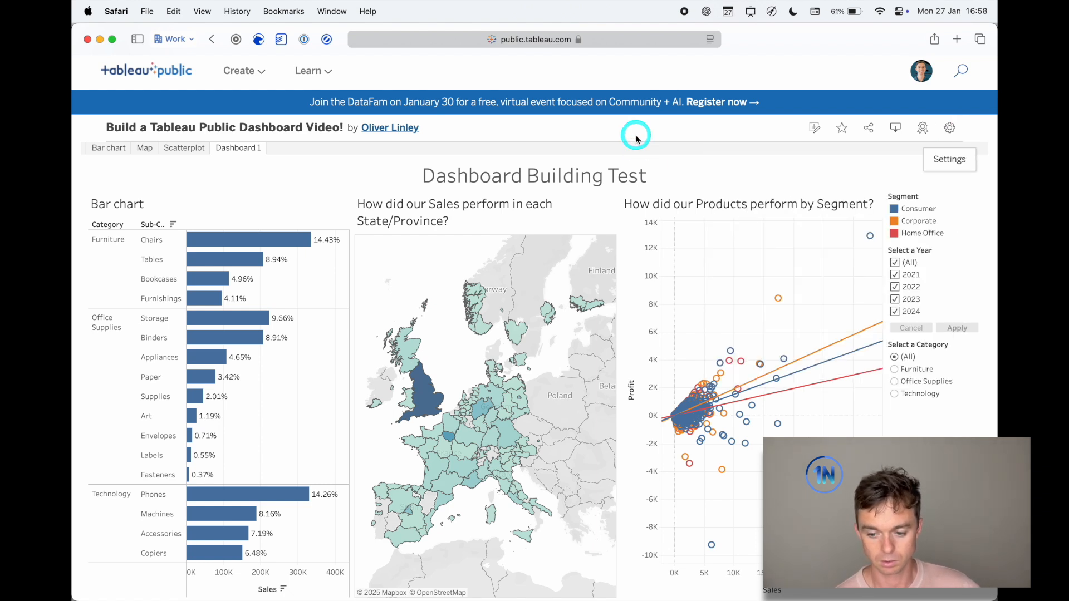
{"action": "left_click", "coordinate": [951, 131]}
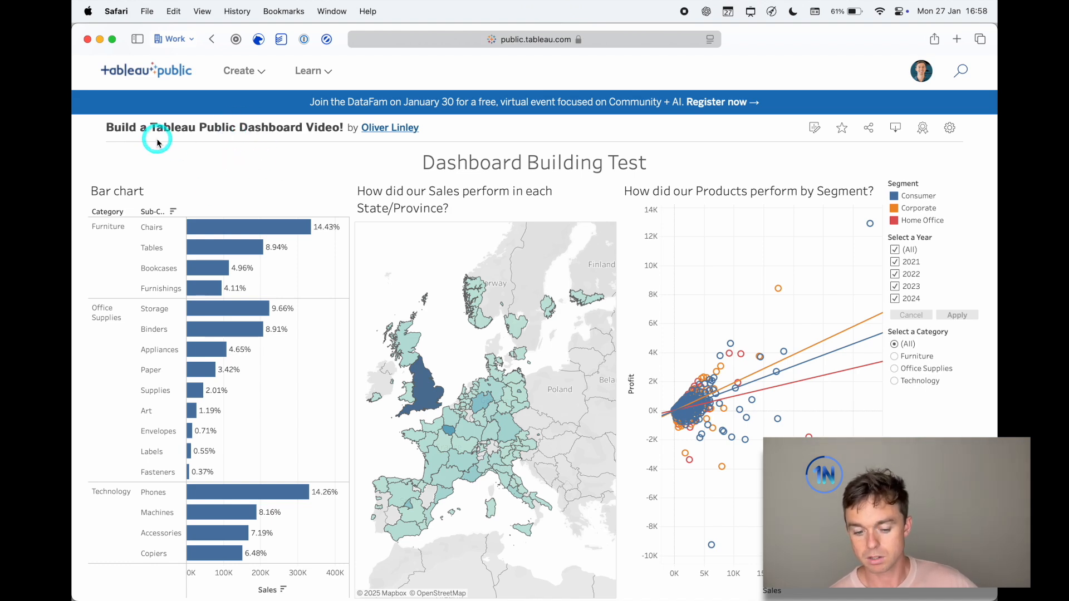
Review the published dashboard page and its Show Viz on Profile, Show Sheets and Allow Access settings.
{"action": "scroll", "coordinate": [156, 141], "scroll_direction": "down", "scroll_amount": 5}
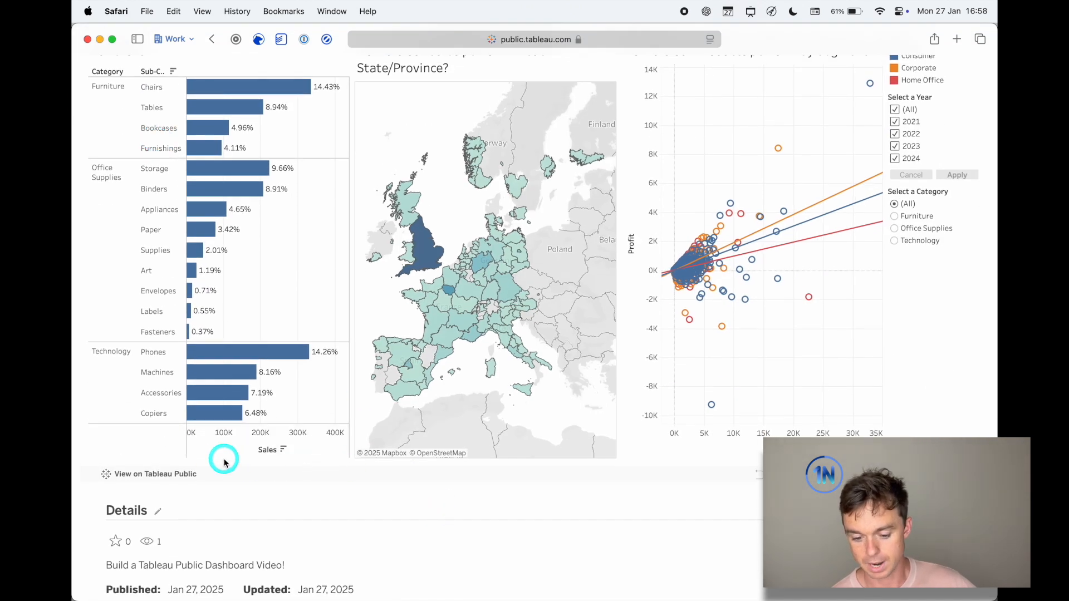
{"action": "scroll", "coordinate": [223, 453], "scroll_direction": "up", "scroll_amount": 5}
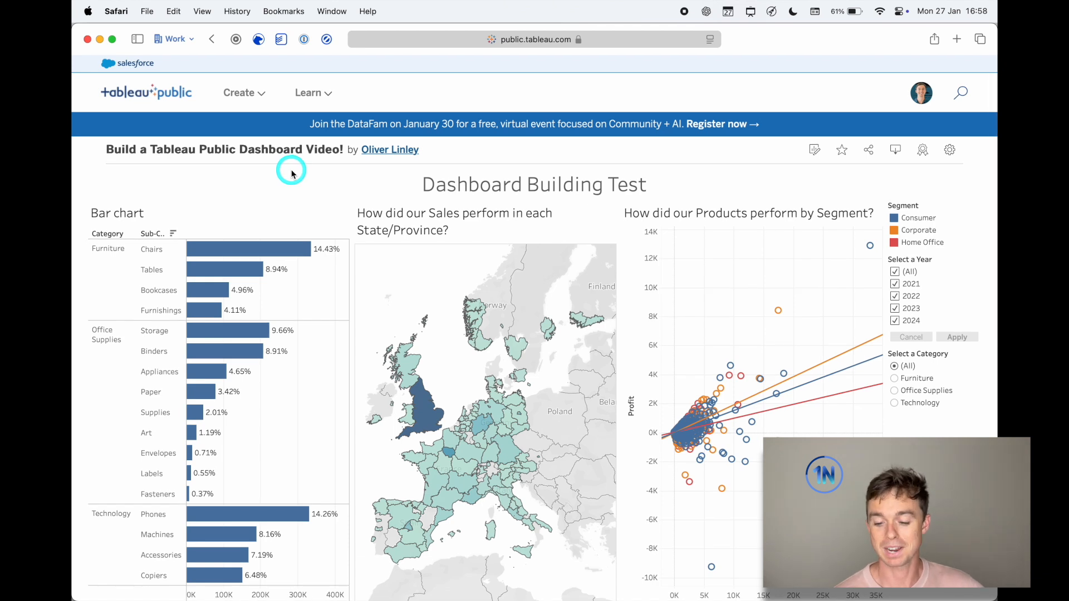
{"action": "left_click", "coordinate": [949, 149]}
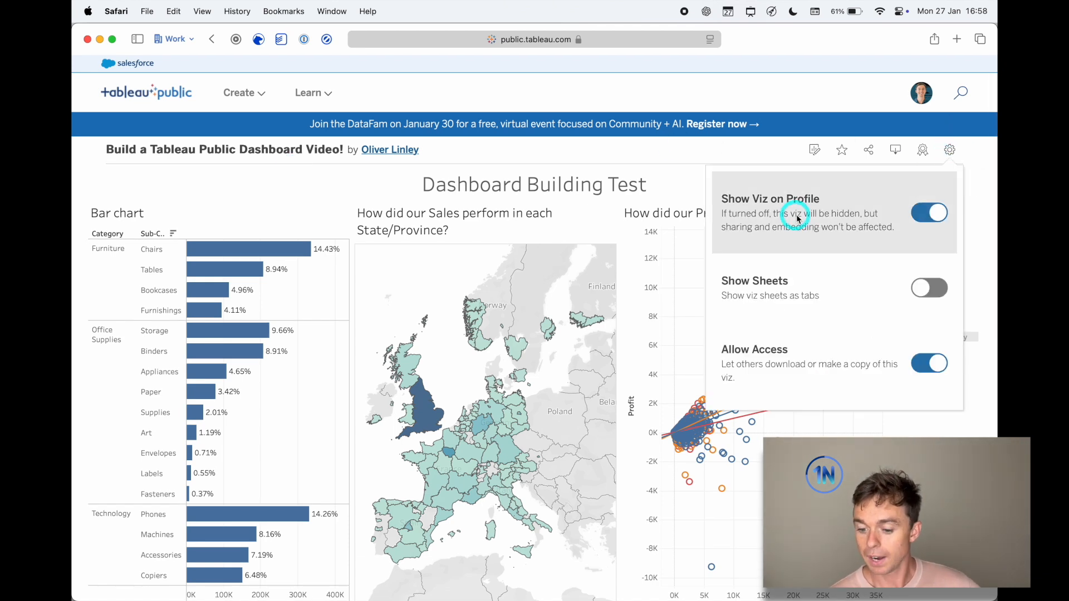
{"action": "left_click", "coordinate": [936, 222]}
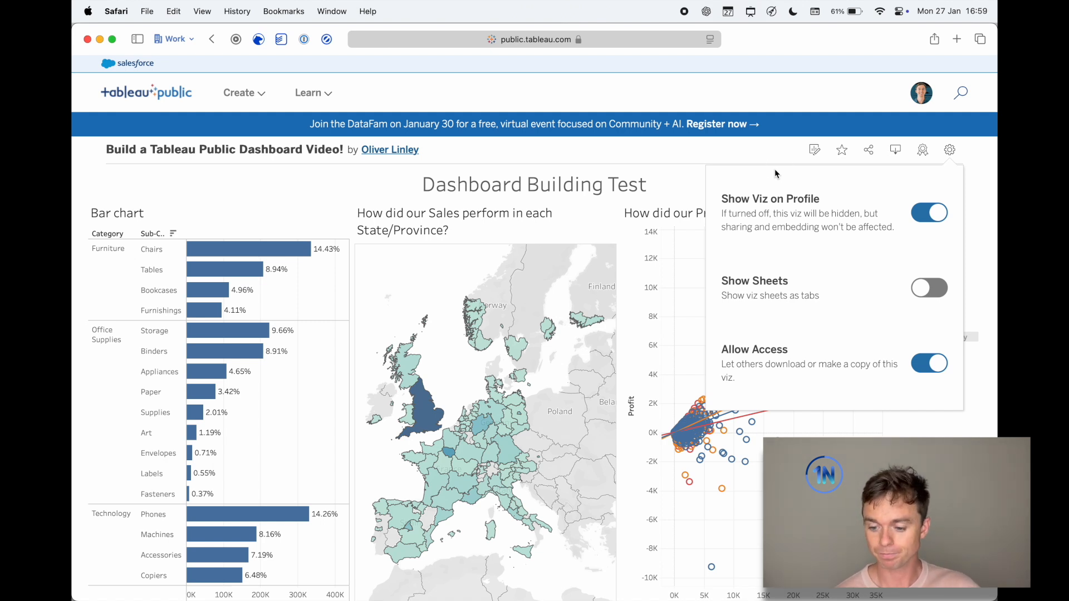
{"action": "left_click", "coordinate": [687, 172]}
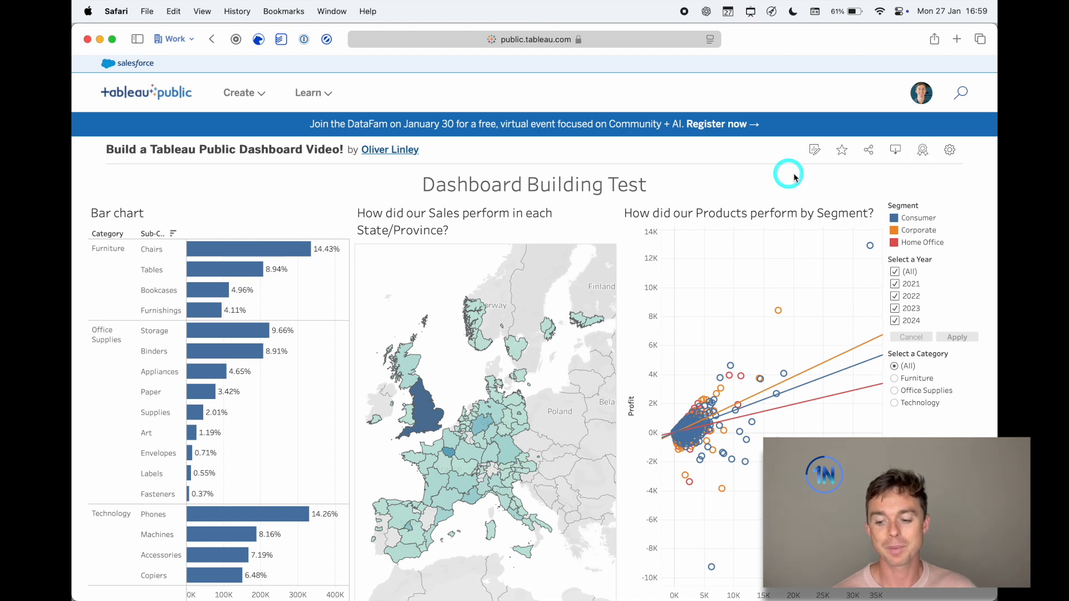
Nominate the published dashboard for Viz of the Day, dismiss the notification, and look over the viz page.
{"action": "left_click", "coordinate": [921, 151]}
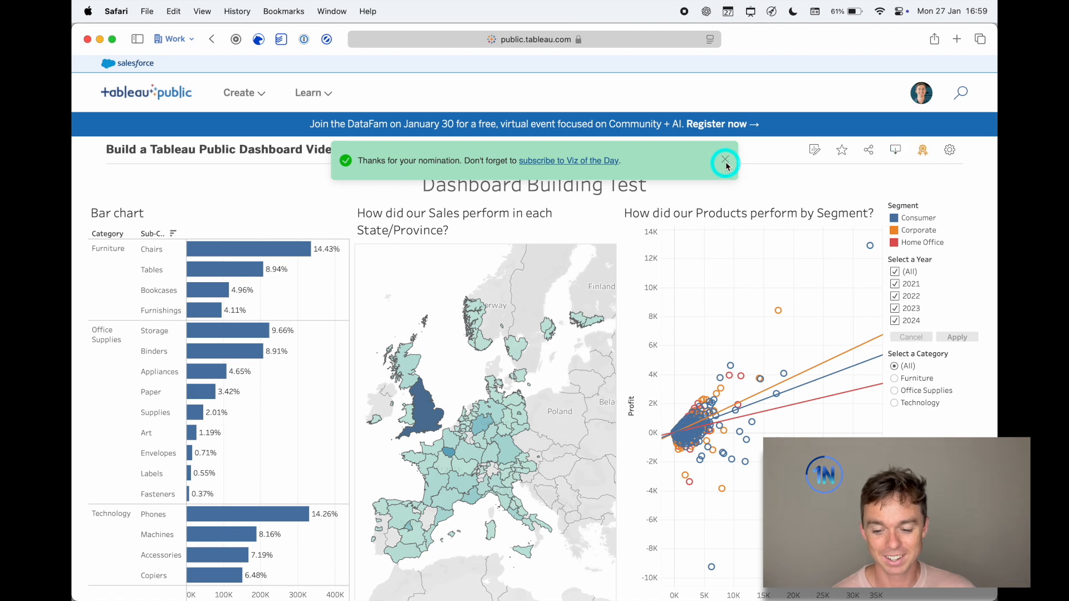
{"action": "left_click", "coordinate": [724, 162]}
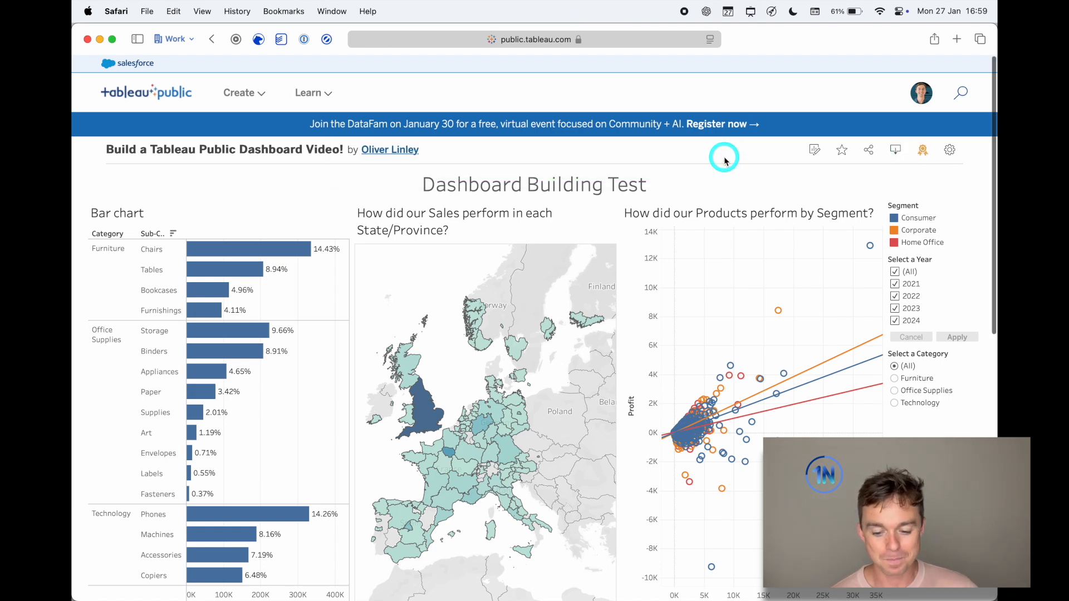
{"action": "scroll", "coordinate": [725, 161], "scroll_direction": "down", "scroll_amount": 10}
{"action": "scroll", "coordinate": [725, 160], "scroll_direction": "down", "scroll_amount": 9}
{"action": "scroll", "coordinate": [924, 216], "scroll_direction": "up", "scroll_amount": 18}
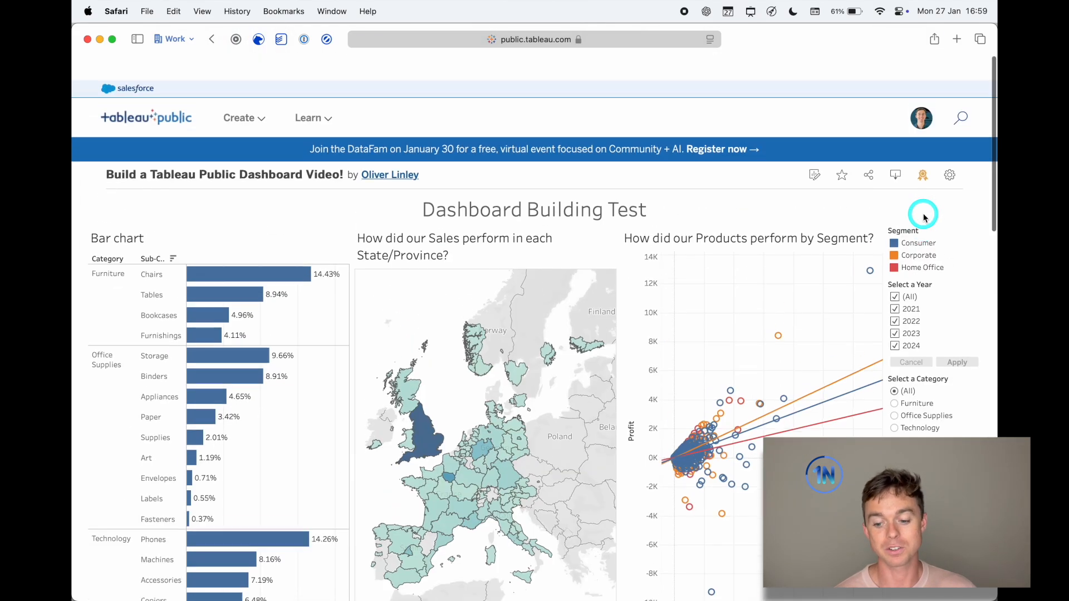